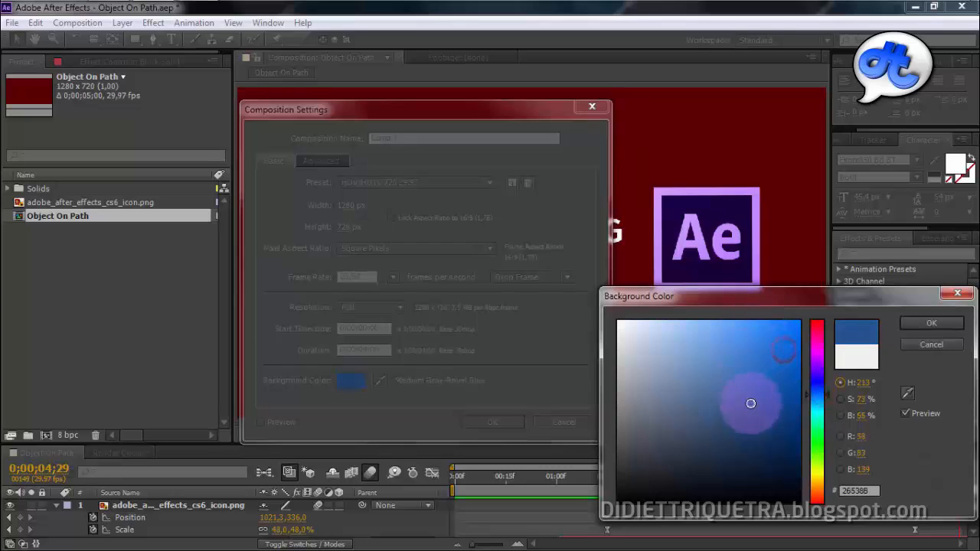
Create the 1280 x 720, 4-second composition with a blue background and place its timeline beside Object On Path
{"action": "left_click", "coordinate": [932, 322]}
{"action": "left_click", "coordinate": [492, 422]}
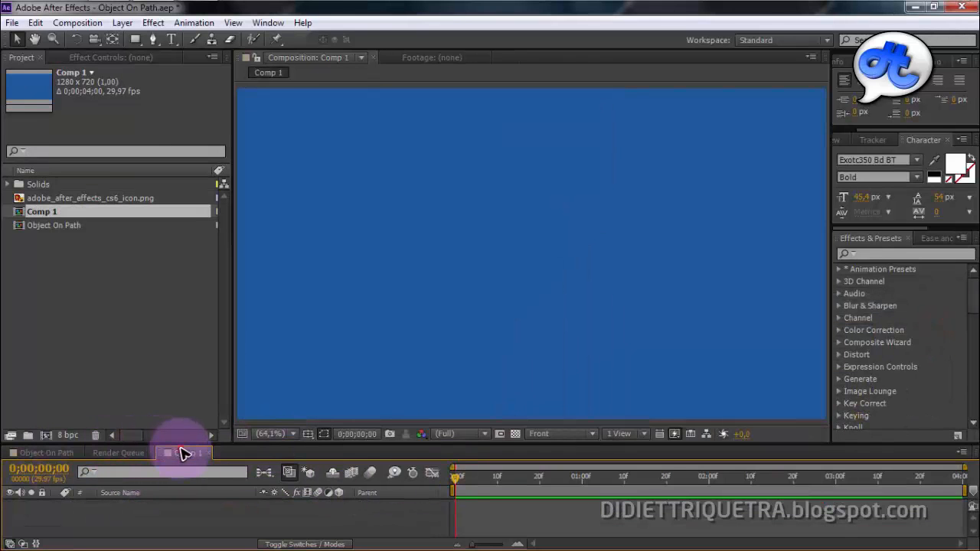
{"action": "left_click_drag", "start_coordinate": [184, 452], "coordinate": [111, 457]}
{"action": "left_click", "coordinate": [45, 453]}
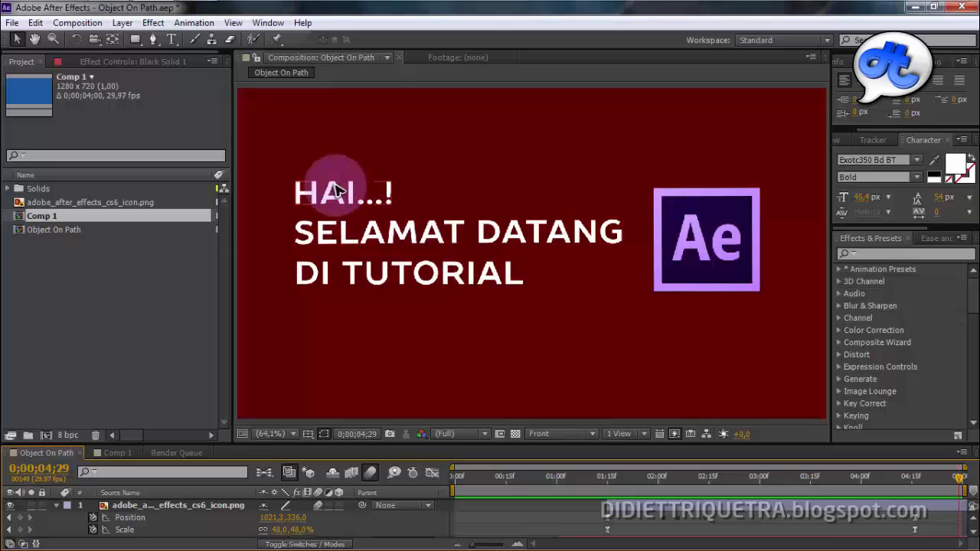
{"action": "left_click", "coordinate": [115, 452]}
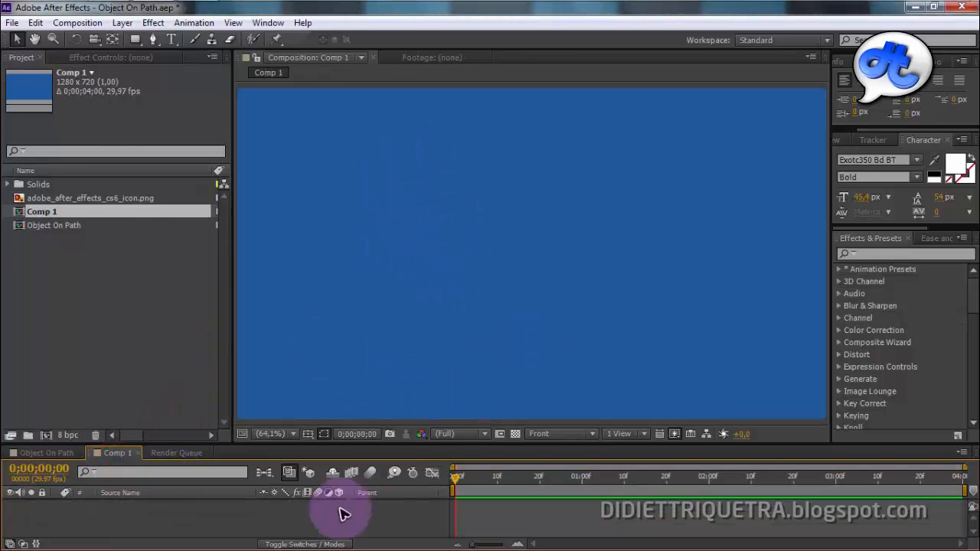
Add a text layer reading TUTORIAL to Comp 1 and move it to the left half of the frame
{"action": "right_click", "coordinate": [325, 286]}
{"action": "mouse_move", "coordinate": [410, 293]}
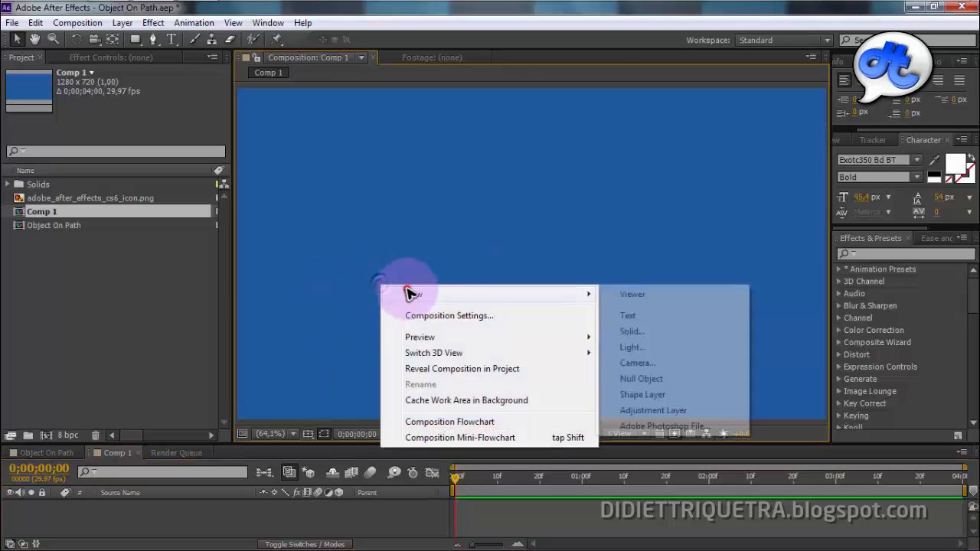
{"action": "left_click", "coordinate": [643, 317]}
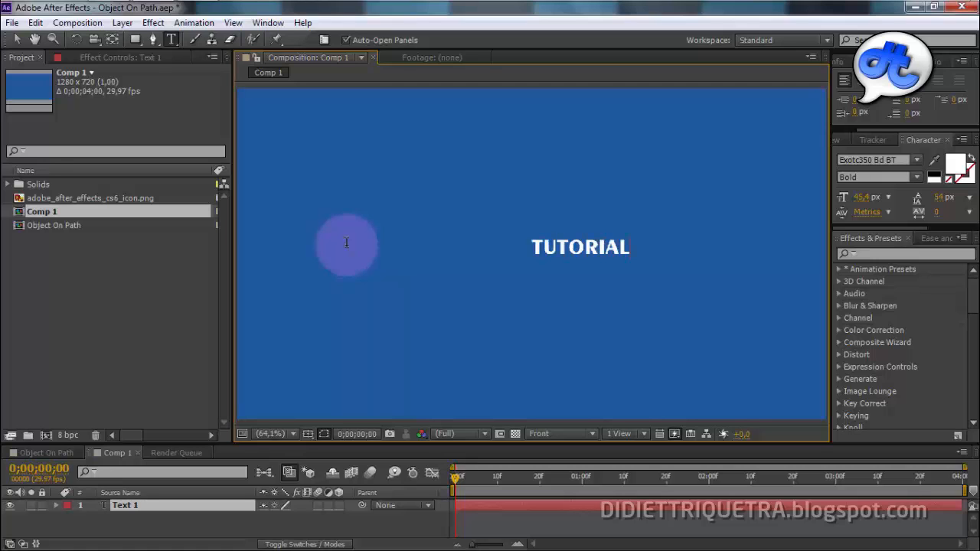
{"action": "left_click", "coordinate": [17, 39]}
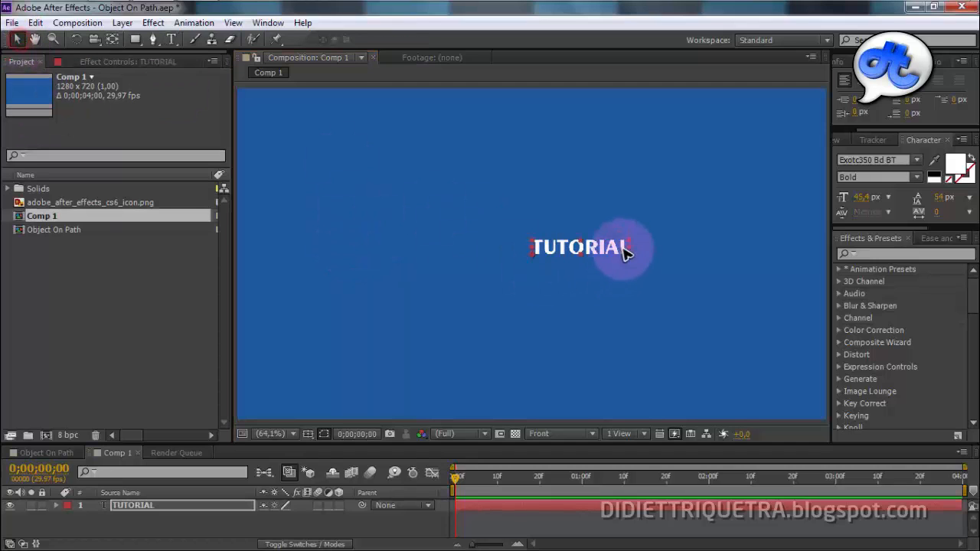
{"action": "left_click_drag", "start_coordinate": [624, 252], "coordinate": [373, 240]}
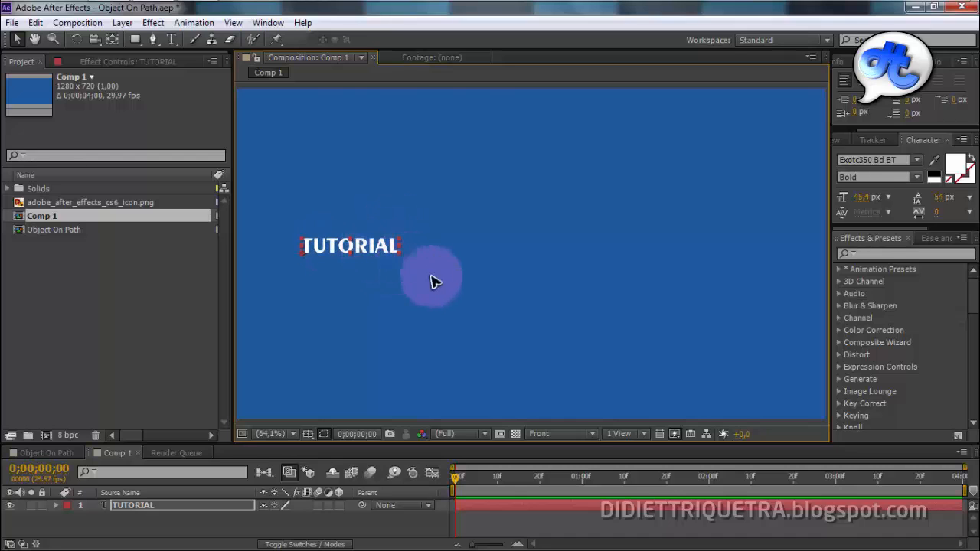
{"action": "left_click", "coordinate": [453, 281]}
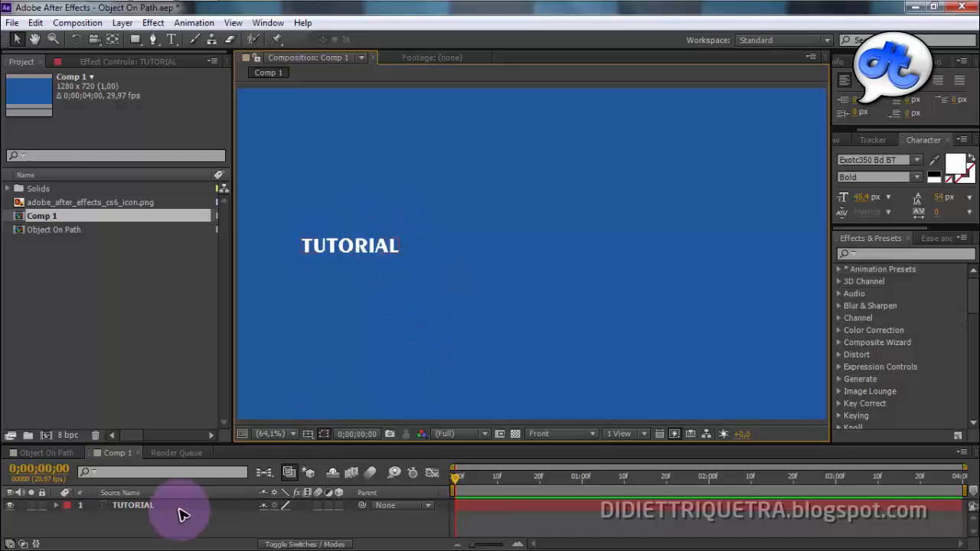
Examine the text movement in the Object On Path composition around 0;00;01;26, and return to Comp 1
{"action": "left_click", "coordinate": [66, 453]}
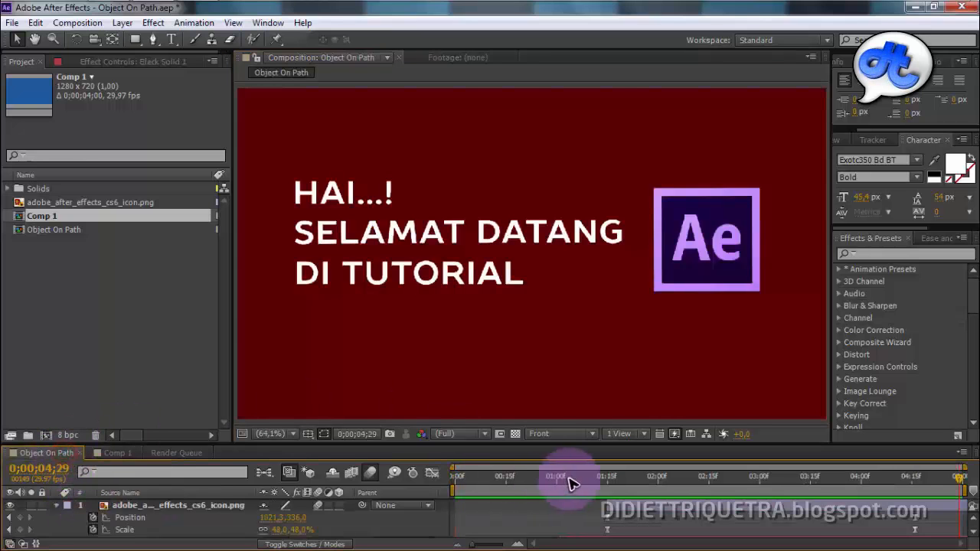
{"action": "left_click_drag", "start_coordinate": [569, 481], "coordinate": [644, 482]}
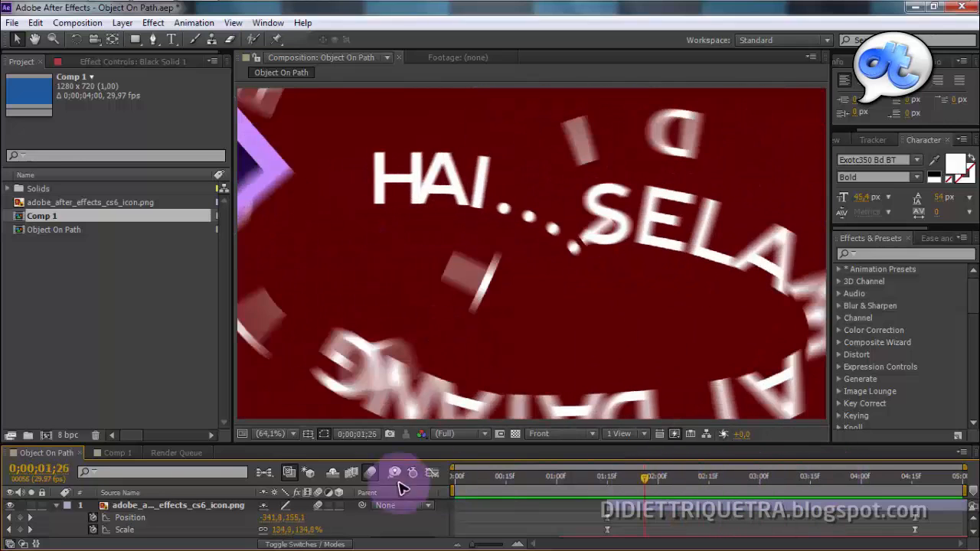
{"action": "left_click", "coordinate": [116, 453]}
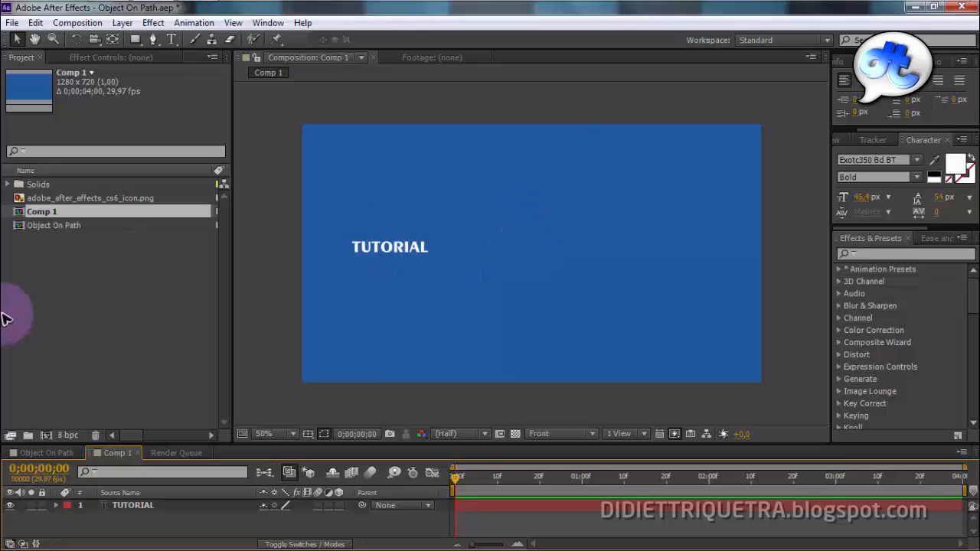
Draw a Pen tool mask path on the TUTORIAL layer, straight below the text and looping counterclockwise to below the frame's centre
{"action": "left_click", "coordinate": [135, 506]}
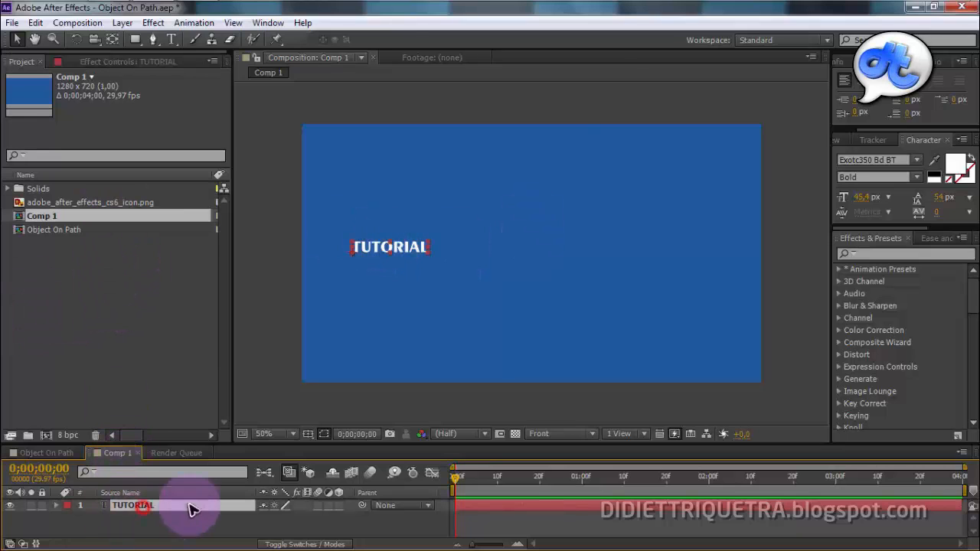
{"action": "left_click", "coordinate": [154, 39]}
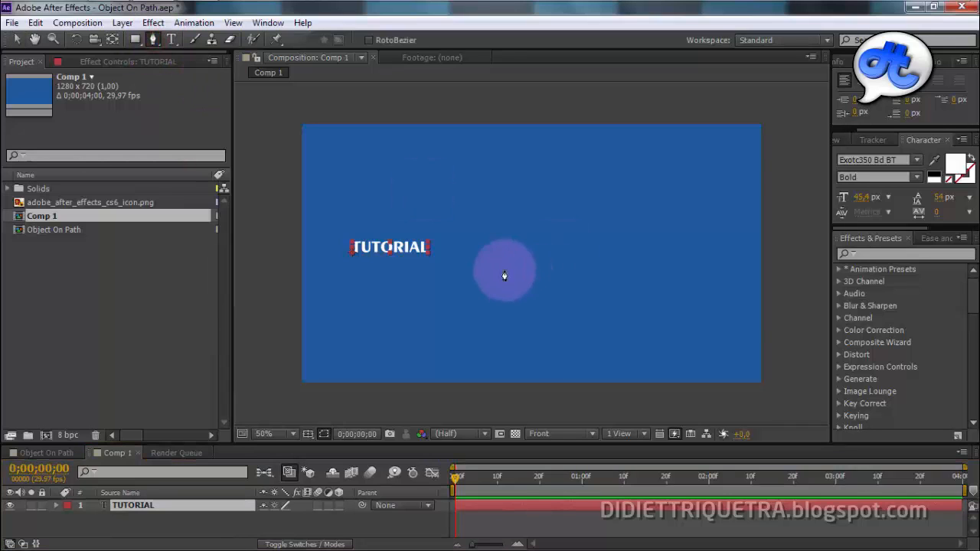
{"action": "left_click", "coordinate": [327, 256]}
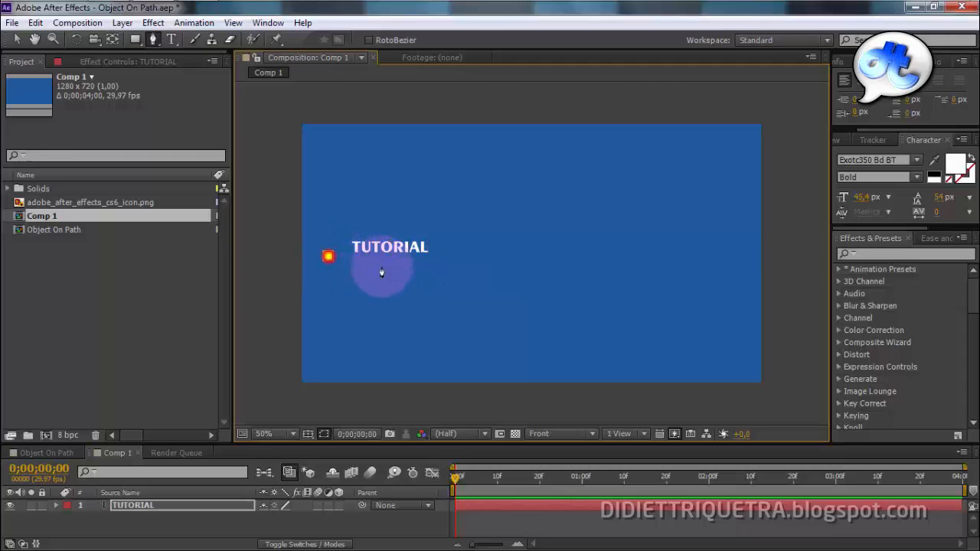
{"action": "left_click", "coordinate": [509, 256]}
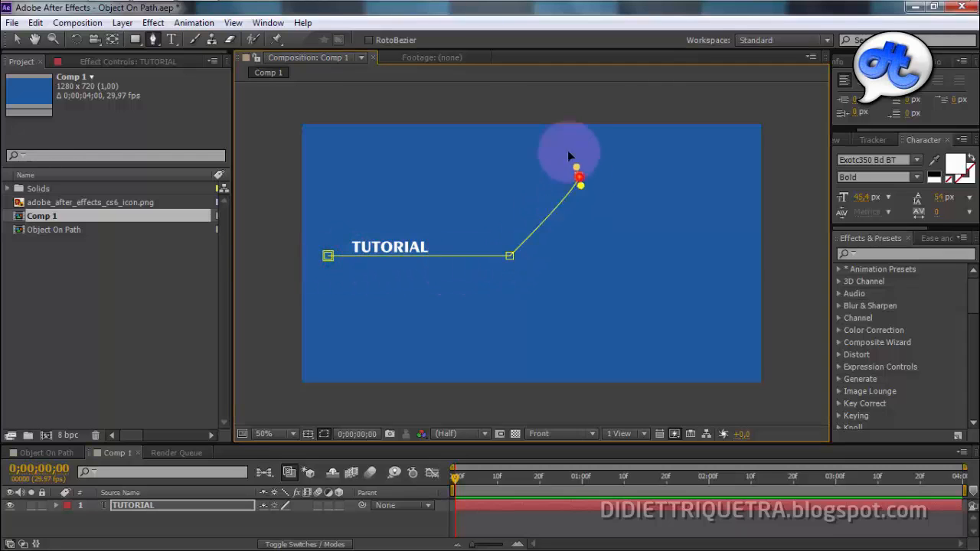
{"action": "left_click_drag", "start_coordinate": [554, 116], "coordinate": [555, 111]}
{"action": "left_click_drag", "start_coordinate": [644, 150], "coordinate": [698, 174]}
{"action": "left_click_drag", "start_coordinate": [654, 151], "coordinate": [683, 177]}
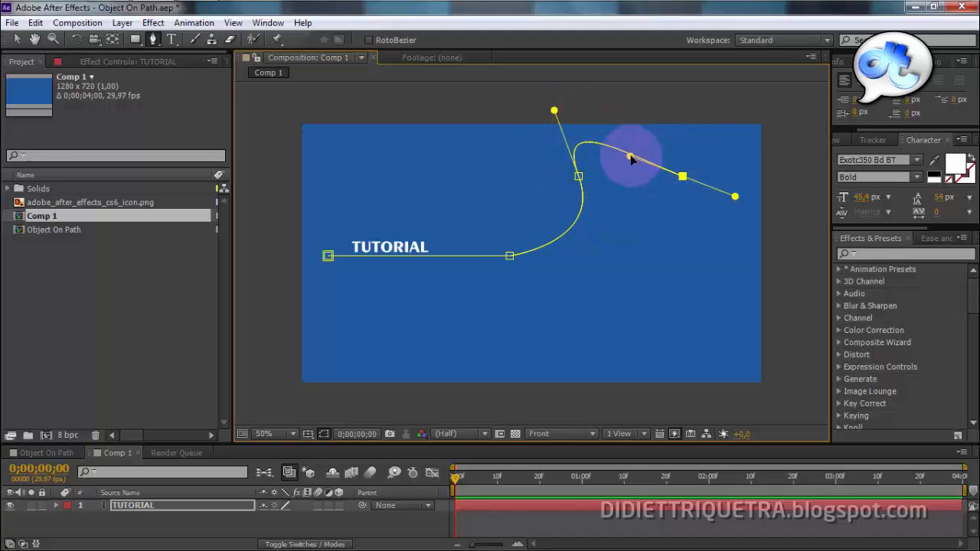
{"action": "left_click_drag", "start_coordinate": [629, 157], "coordinate": [657, 135]}
{"action": "left_click_drag", "start_coordinate": [684, 175], "coordinate": [452, 193]}
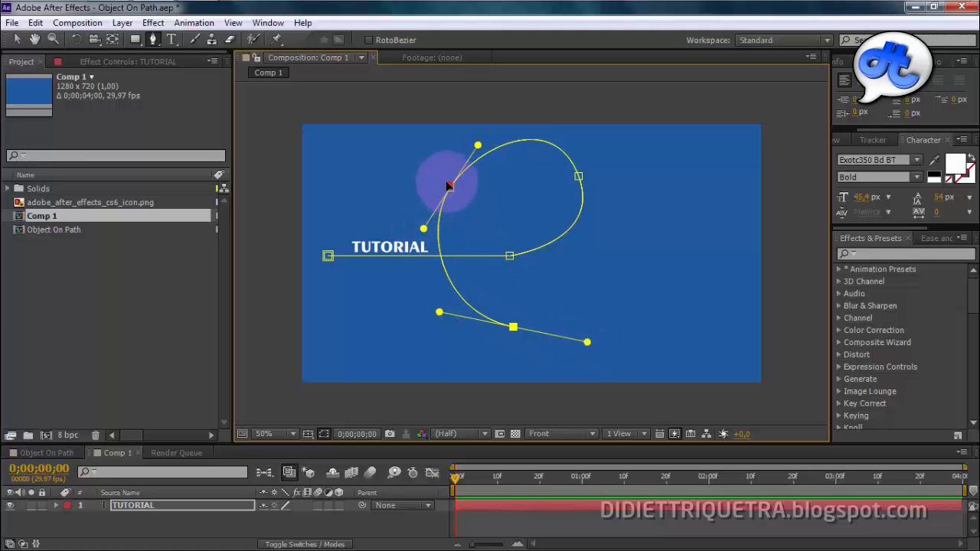
{"action": "left_click_drag", "start_coordinate": [449, 185], "coordinate": [436, 172]}
{"action": "left_click", "coordinate": [579, 178]}
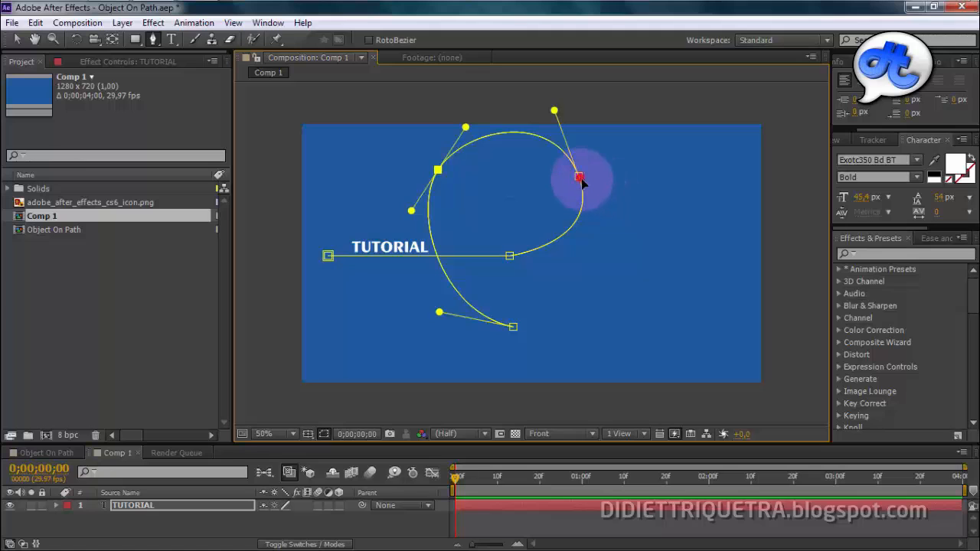
Extend the mask path in a rising curve past the frame's right edge and shift the loop's bottom point left and slightly down
{"action": "left_click", "coordinate": [513, 327]}
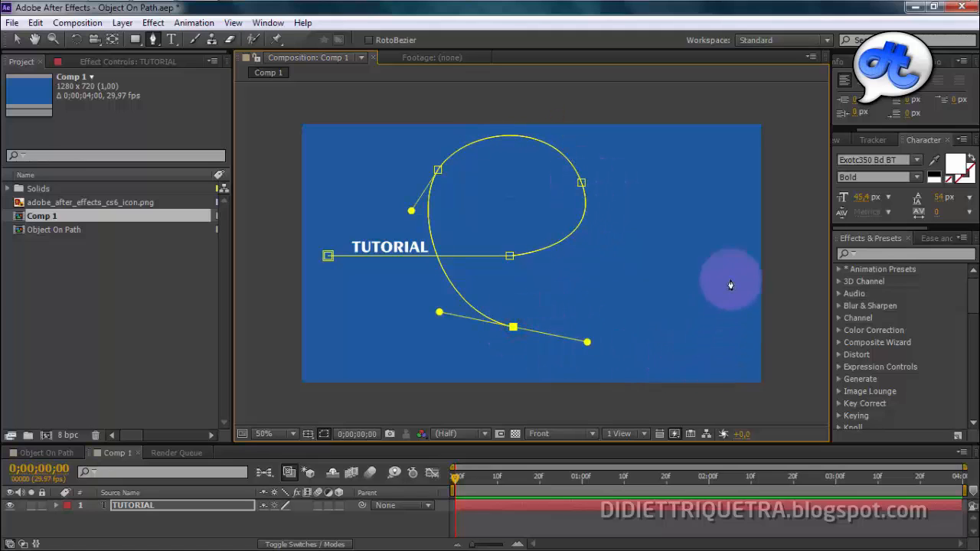
{"action": "left_click_drag", "start_coordinate": [761, 229], "coordinate": [811, 140]}
{"action": "left_click_drag", "start_coordinate": [761, 230], "coordinate": [806, 171]}
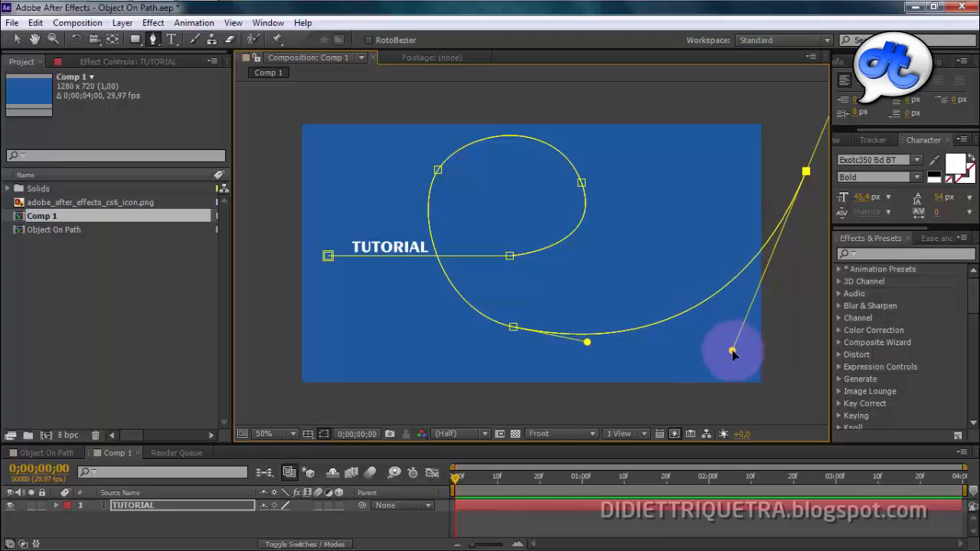
{"action": "left_click_drag", "start_coordinate": [513, 328], "coordinate": [477, 333]}
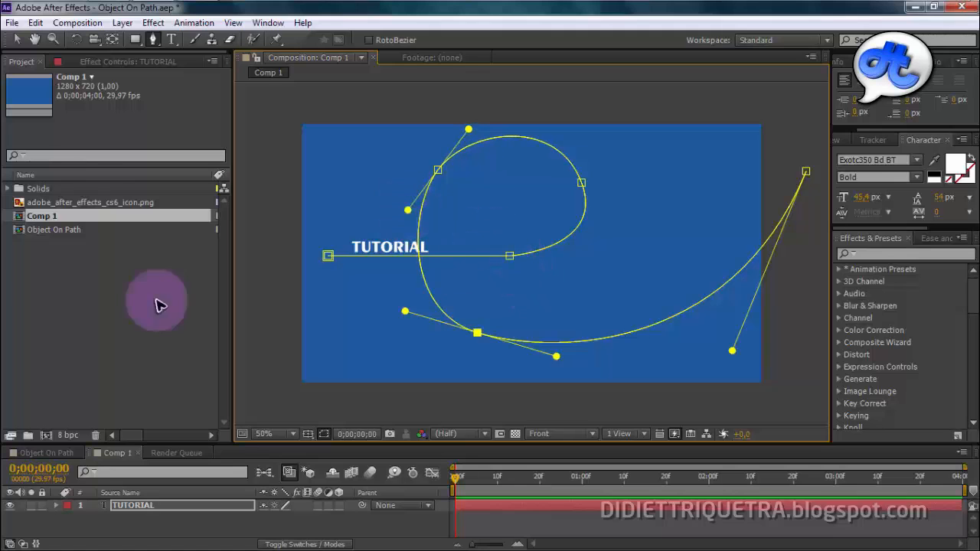
{"action": "left_click", "coordinate": [18, 41]}
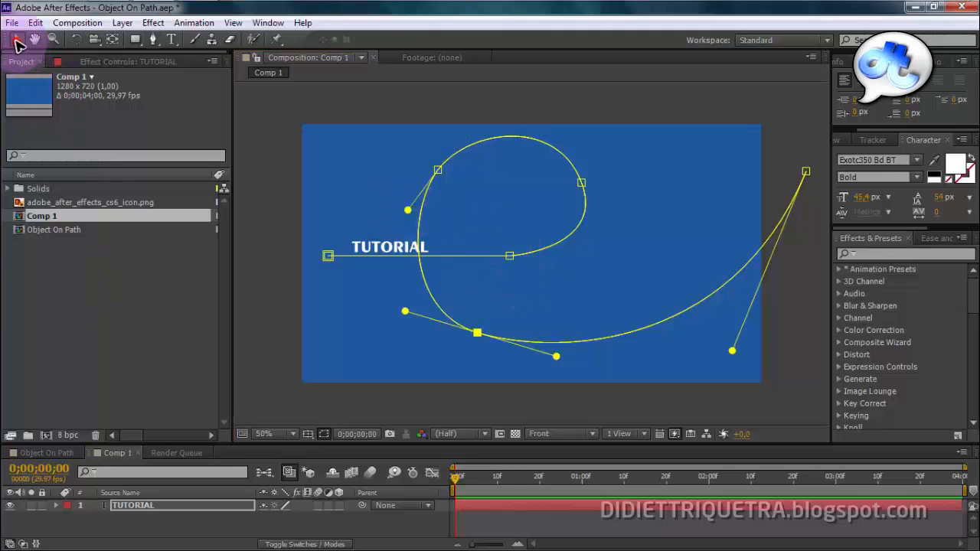
{"action": "left_click", "coordinate": [542, 289]}
{"action": "left_click", "coordinate": [307, 357]}
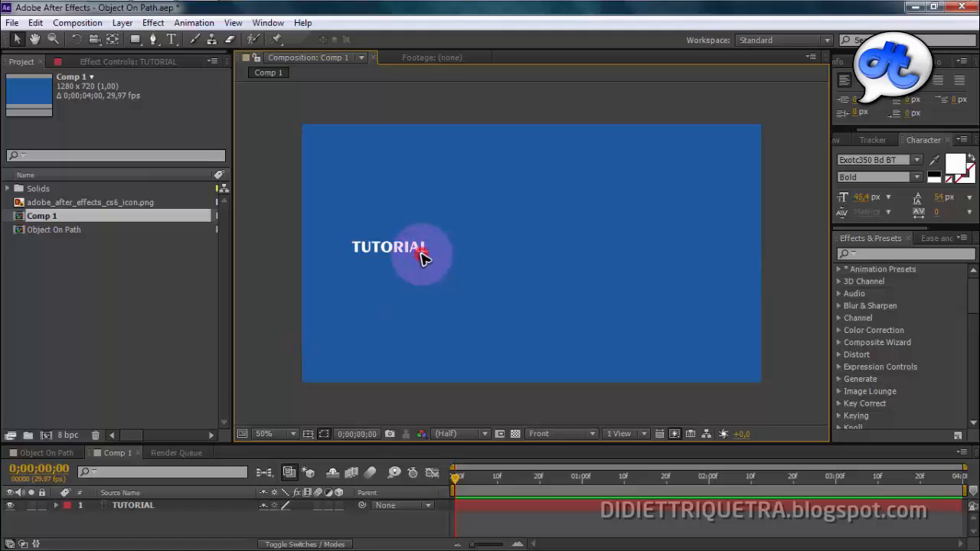
{"action": "left_click", "coordinate": [173, 509]}
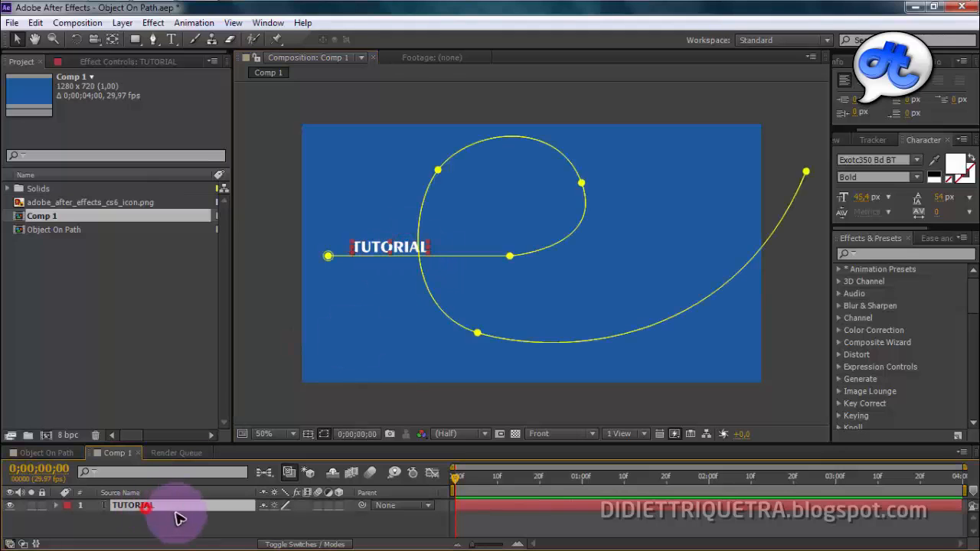
{"action": "left_click", "coordinate": [330, 328]}
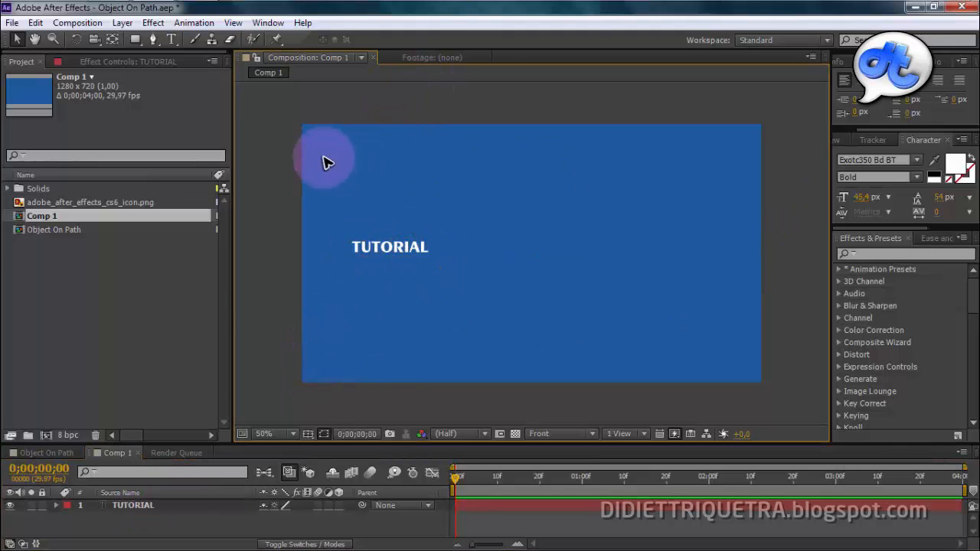
Show the rulers and place a horizontal guide exactly along the baseline of the TUTORIAL text
{"action": "key", "text": "ctrl+r"}
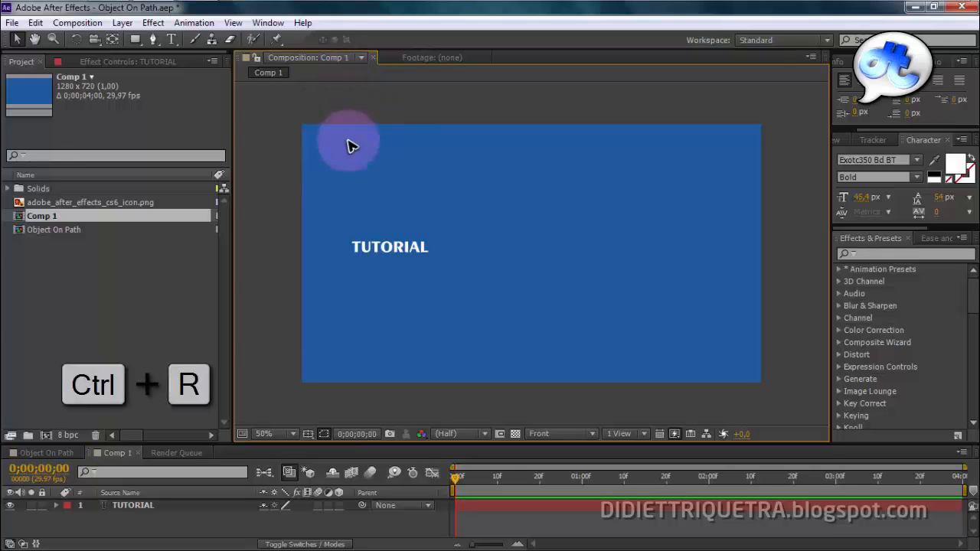
{"action": "left_click_drag", "start_coordinate": [396, 89], "coordinate": [385, 262]}
{"action": "scroll", "coordinate": [390, 259], "scroll_direction": "up", "scroll_amount": 2}
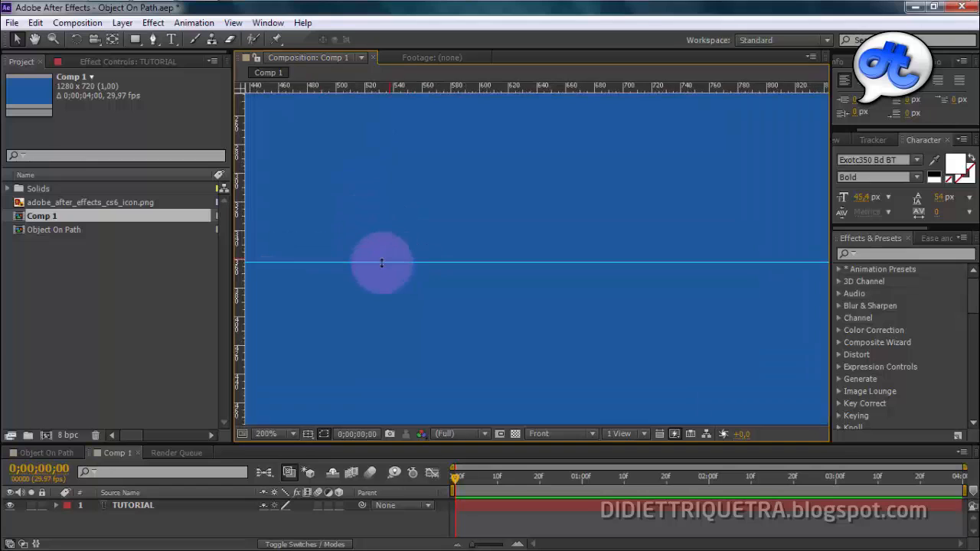
{"action": "left_click_drag", "start_coordinate": [322, 230], "coordinate": [471, 219]}
{"action": "left_click_drag", "start_coordinate": [319, 210], "coordinate": [577, 210]}
{"action": "left_click_drag", "start_coordinate": [451, 187], "coordinate": [619, 243]}
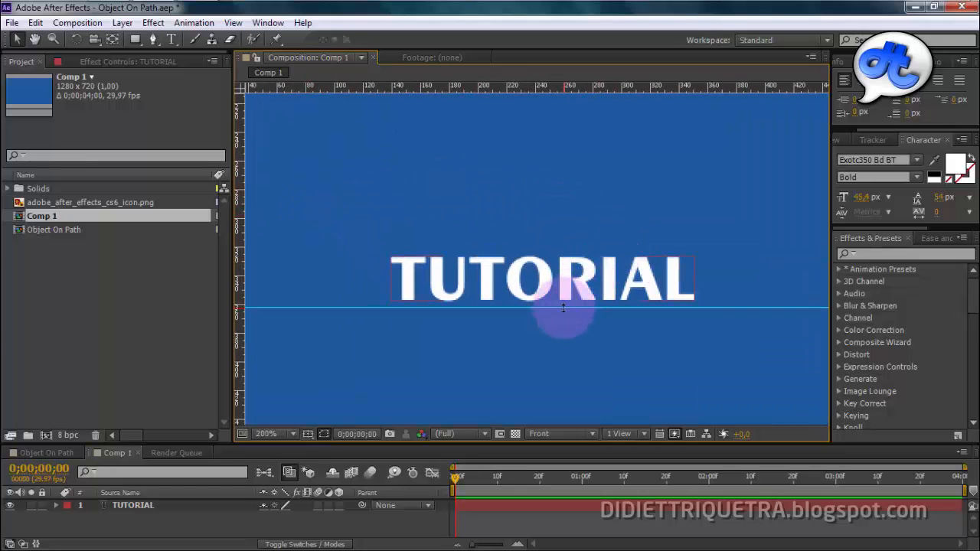
{"action": "left_click_drag", "start_coordinate": [564, 307], "coordinate": [567, 302]}
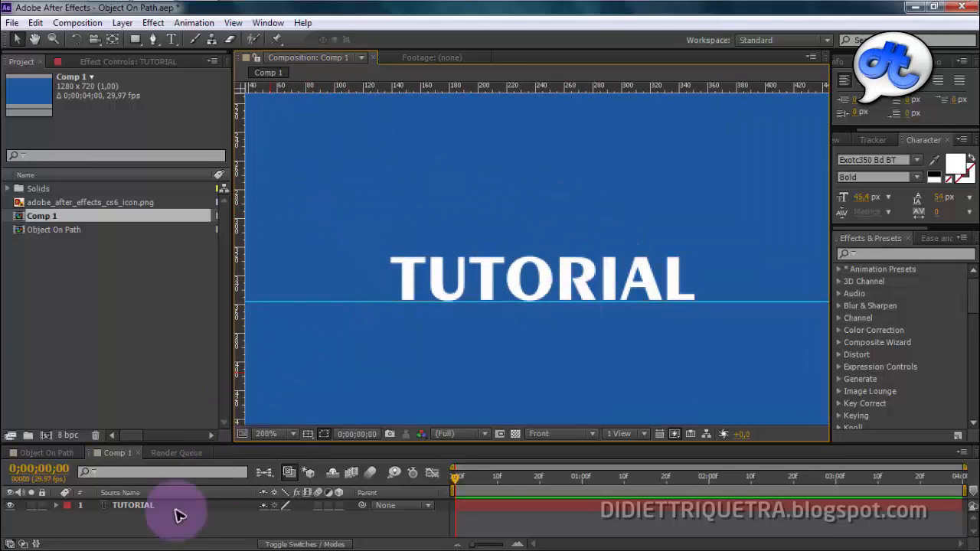
Align both ends of the path's straight segment to the guide, shortening it to end at about x = 480 px
{"action": "left_click", "coordinate": [137, 507]}
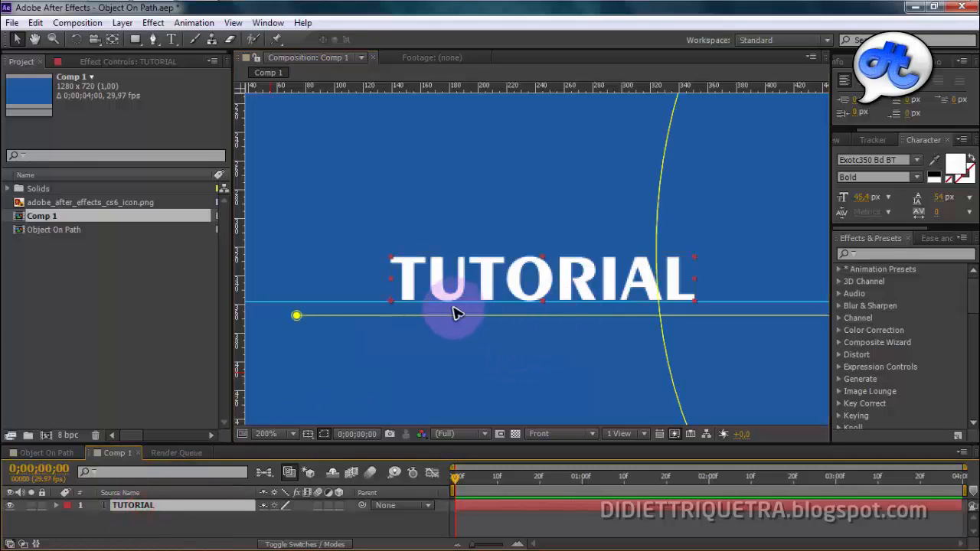
{"action": "left_click_drag", "start_coordinate": [297, 317], "coordinate": [295, 303]}
{"action": "left_click_drag", "start_coordinate": [536, 370], "coordinate": [403, 368]}
{"action": "scroll", "coordinate": [528, 321], "scroll_direction": "down", "scroll_amount": 1}
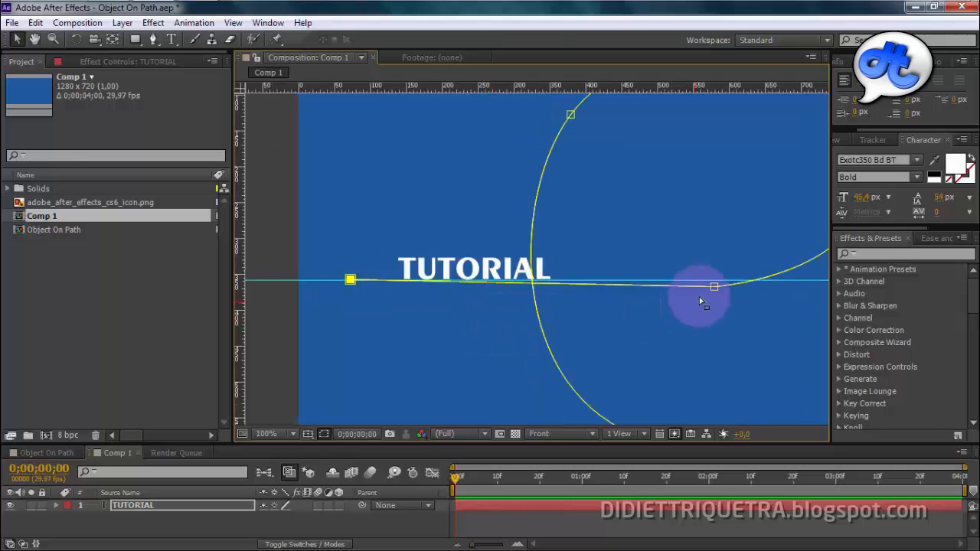
{"action": "left_click_drag", "start_coordinate": [714, 289], "coordinate": [698, 281]}
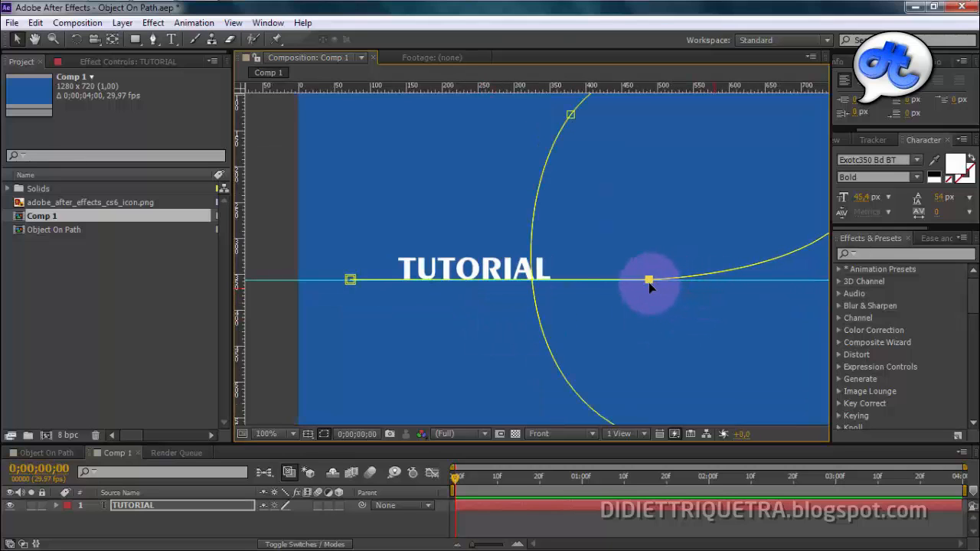
{"action": "left_click", "coordinate": [18, 39]}
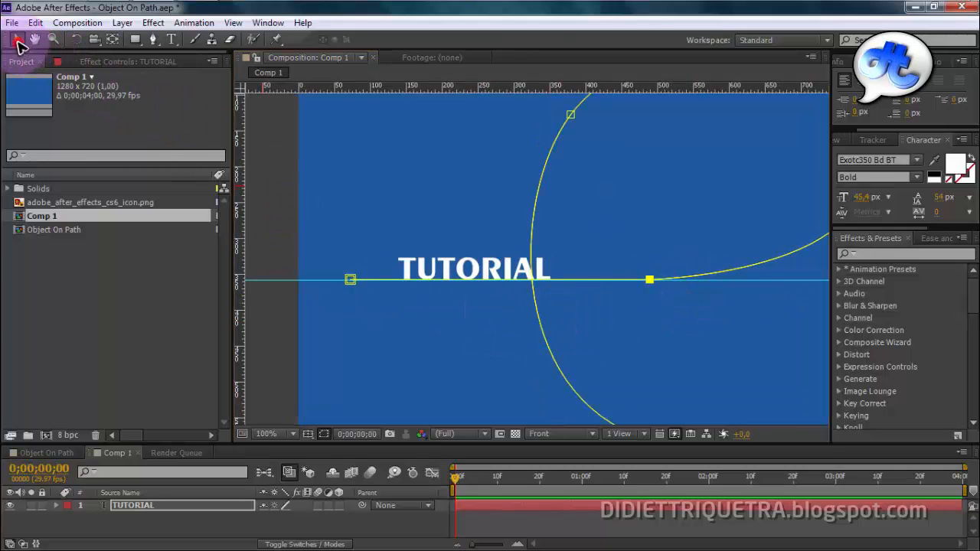
{"action": "left_click", "coordinate": [283, 357]}
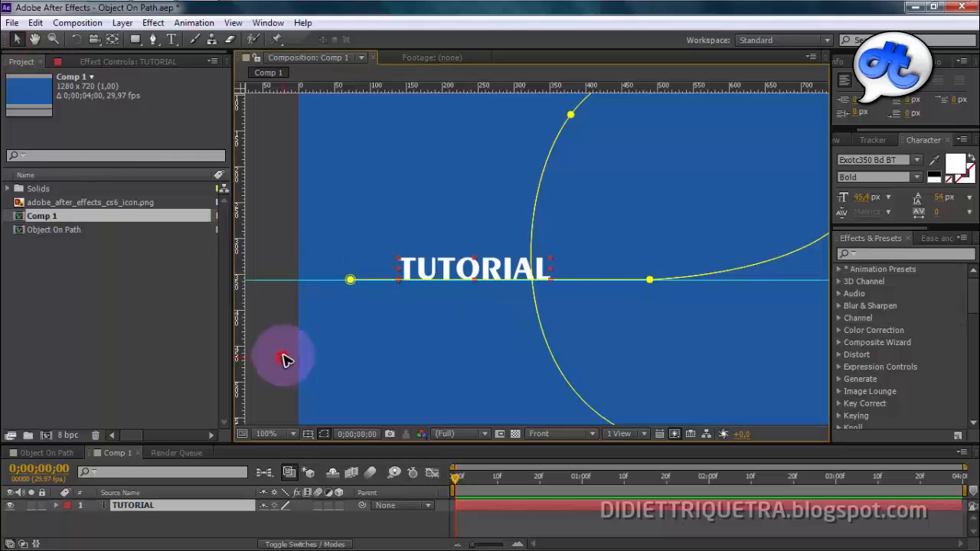
Hide the guides in the composition view
{"action": "left_click", "coordinate": [308, 435]}
{"action": "left_click", "coordinate": [328, 503]}
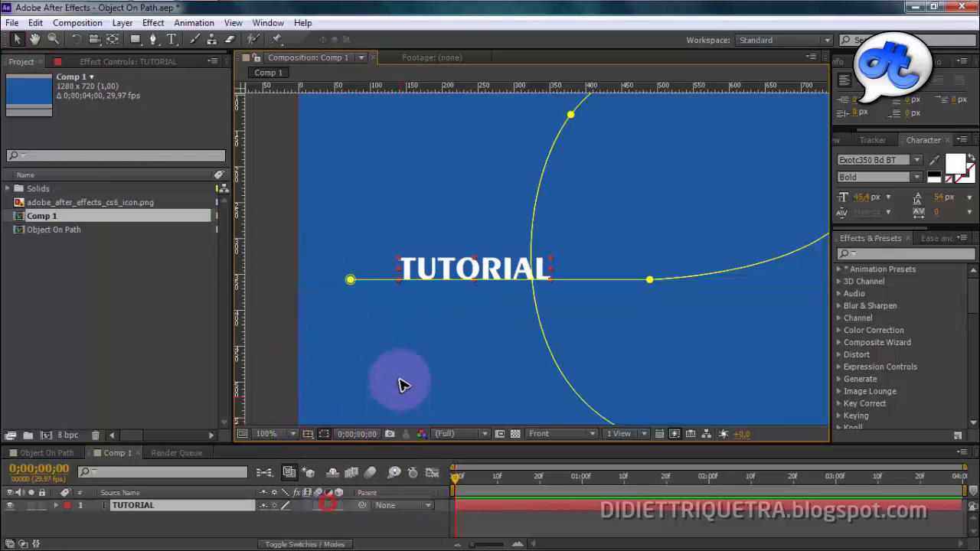
Reshape the lower-right part of the loop by pulling the right loop point's lower direction handle slightly down
{"action": "left_click", "coordinate": [394, 352]}
{"action": "left_click_drag", "start_coordinate": [633, 298], "coordinate": [468, 287]}
{"action": "scroll", "coordinate": [566, 312], "scroll_direction": "down", "scroll_amount": 1}
{"action": "left_click", "coordinate": [407, 272]}
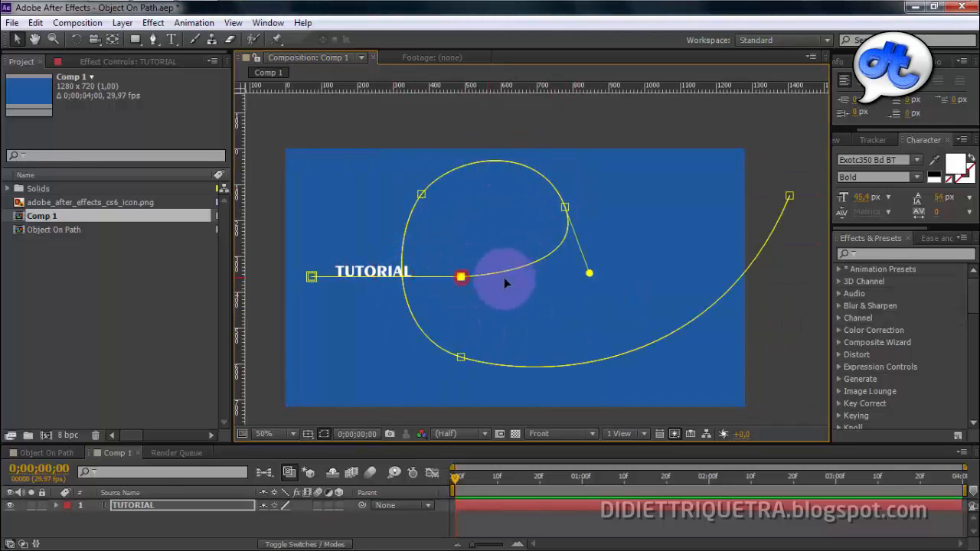
{"action": "left_click_drag", "start_coordinate": [589, 262], "coordinate": [591, 288]}
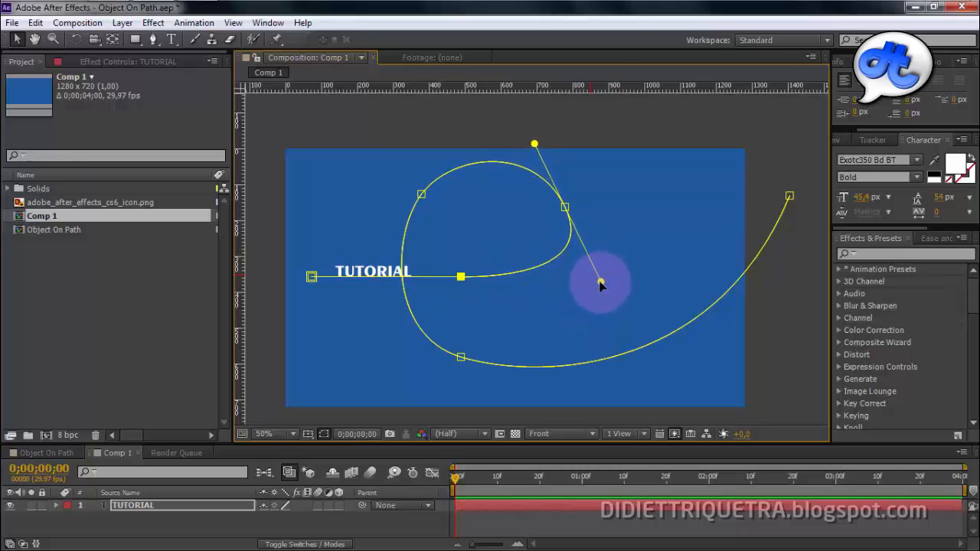
Move the loop's bottom point slightly up and left and lengthen its right direction handle
{"action": "left_click", "coordinate": [460, 358]}
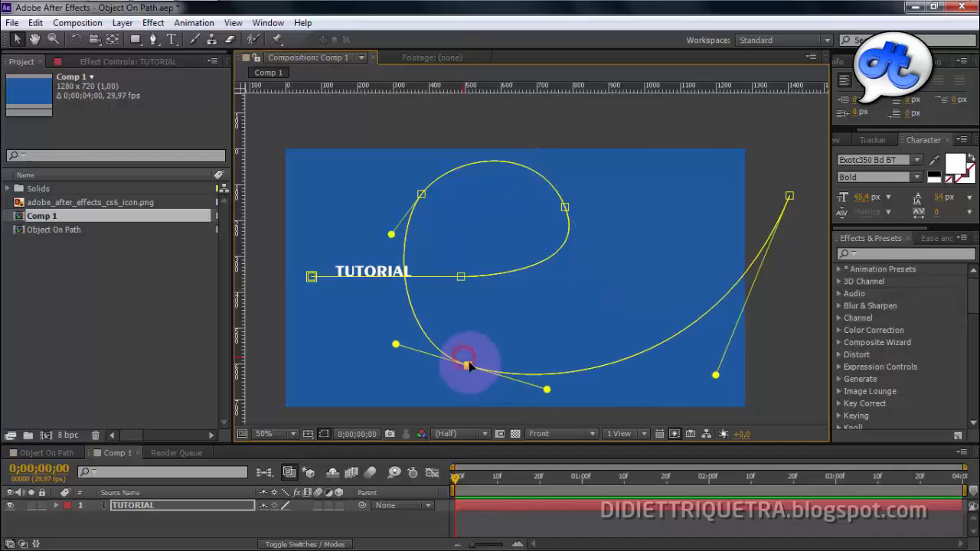
{"action": "left_click_drag", "start_coordinate": [461, 361], "coordinate": [452, 351]}
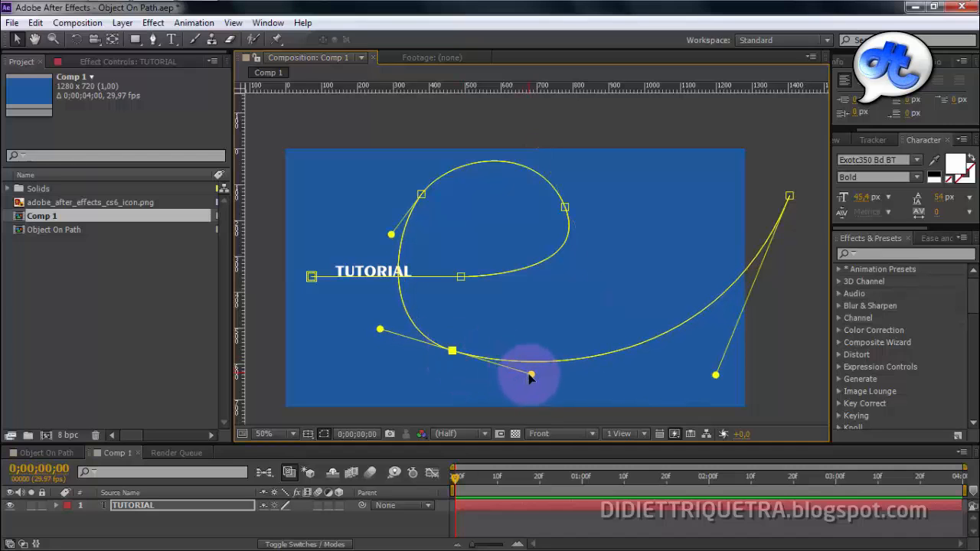
{"action": "left_click_drag", "start_coordinate": [531, 376], "coordinate": [546, 382]}
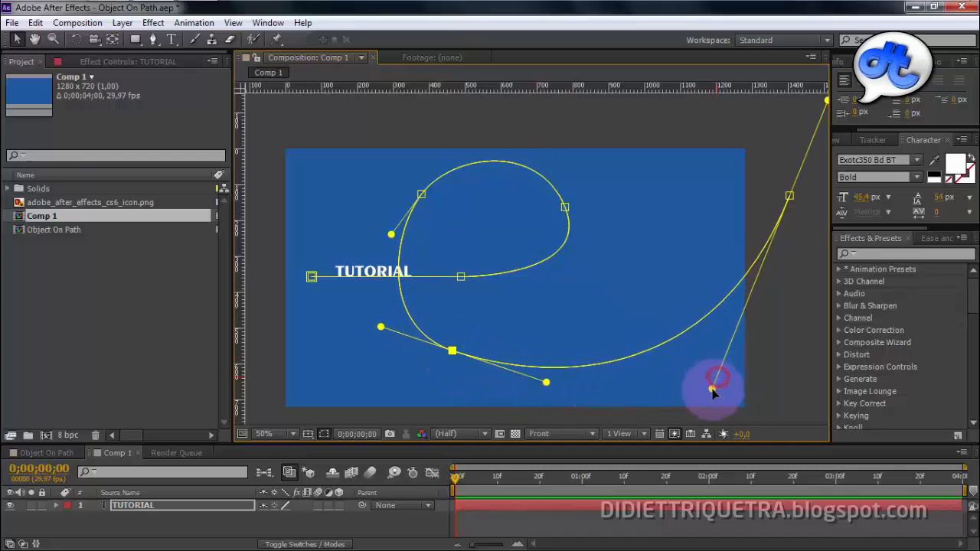
Move the path's end point farther up and right outside the frame and lower its direction handle to smooth the rising curve
{"action": "left_click_drag", "start_coordinate": [788, 197], "coordinate": [811, 160]}
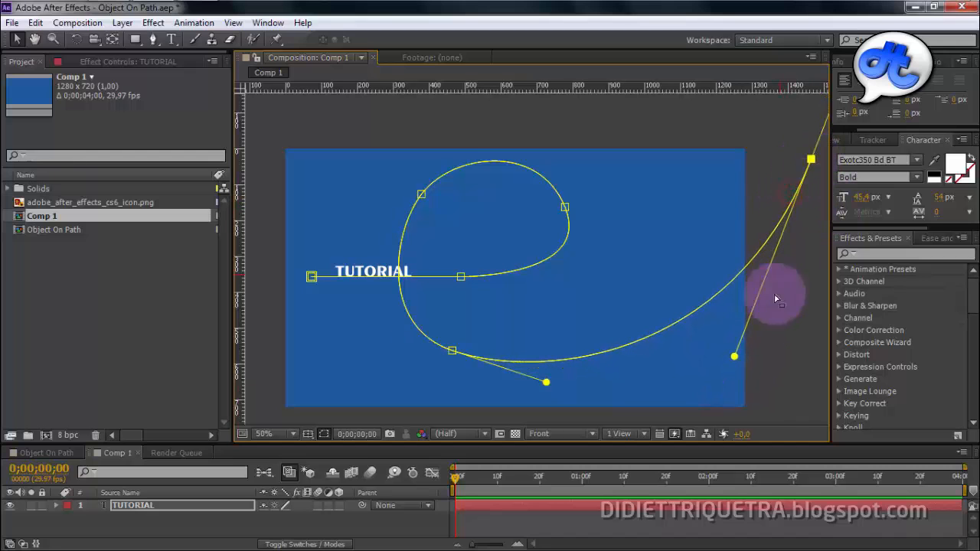
{"action": "left_click_drag", "start_coordinate": [735, 356], "coordinate": [733, 377]}
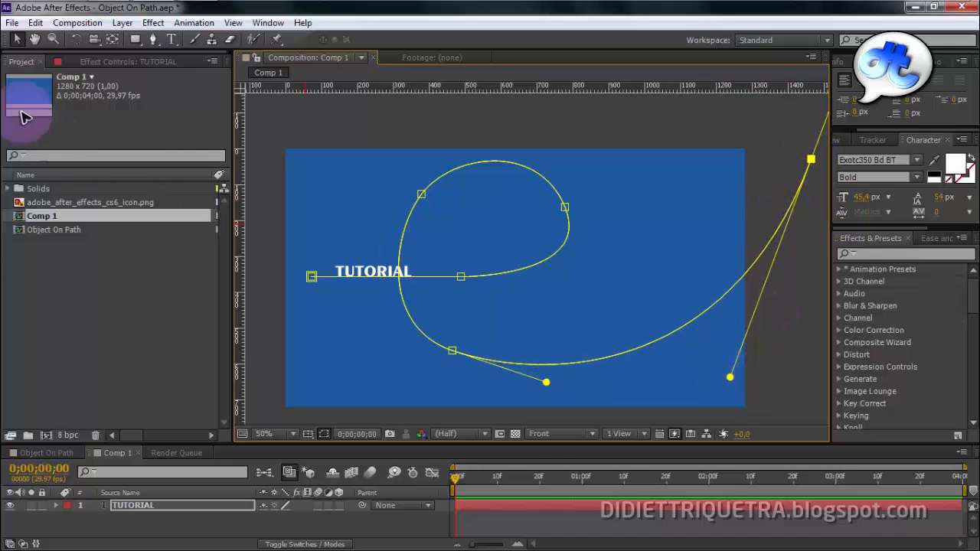
{"action": "left_click", "coordinate": [772, 333]}
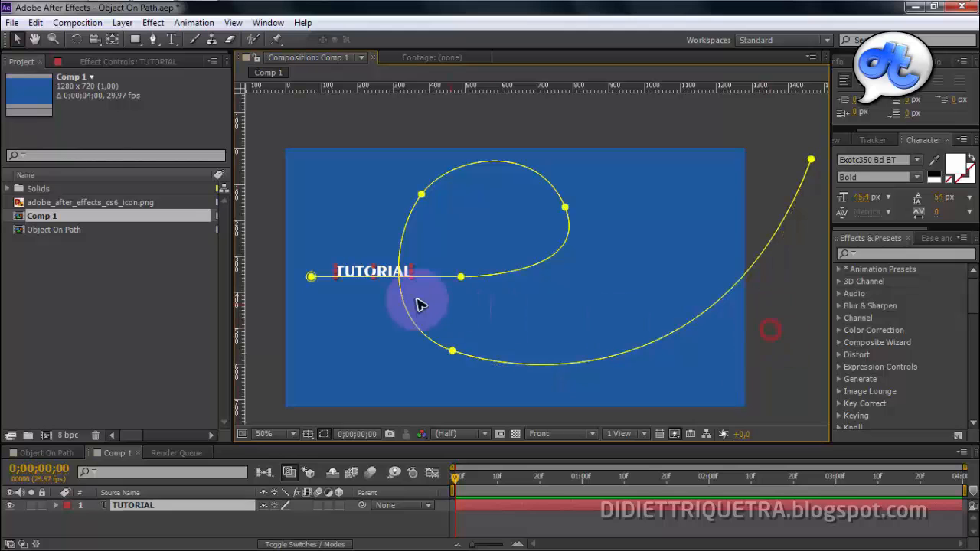
Reveal the Path Options among the TUTORIAL layer's Text properties
{"action": "left_click", "coordinate": [280, 241]}
{"action": "left_click", "coordinate": [376, 272]}
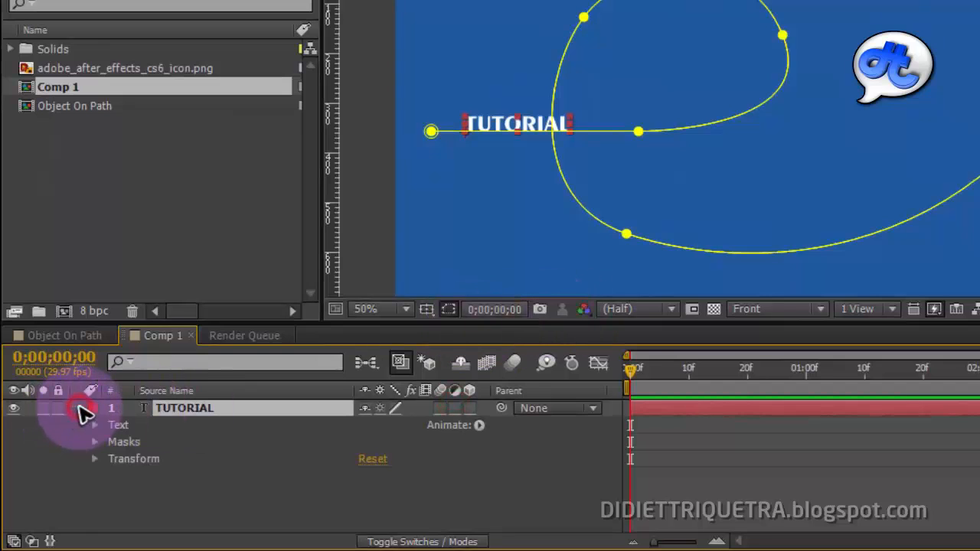
{"action": "left_click", "coordinate": [95, 425]}
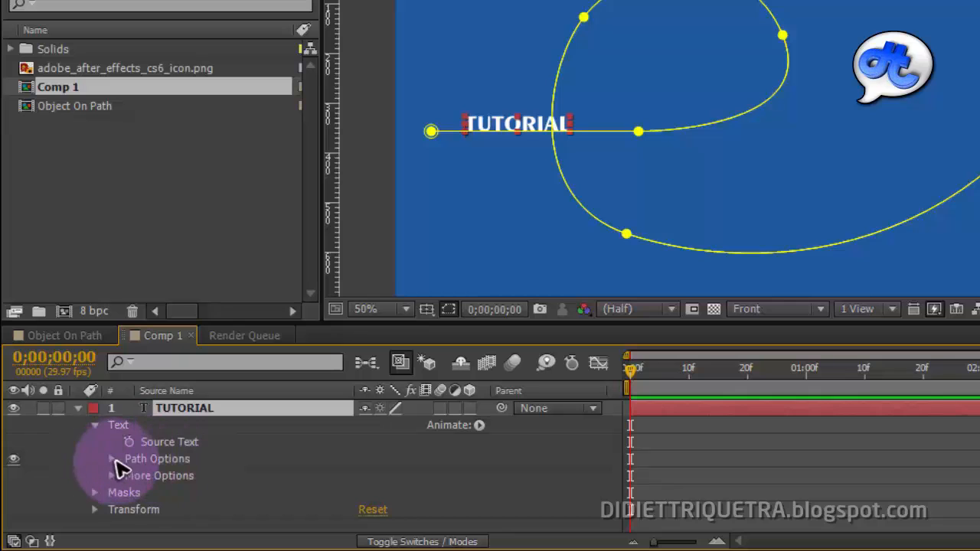
{"action": "left_click", "coordinate": [113, 460]}
{"action": "left_click", "coordinate": [163, 460]}
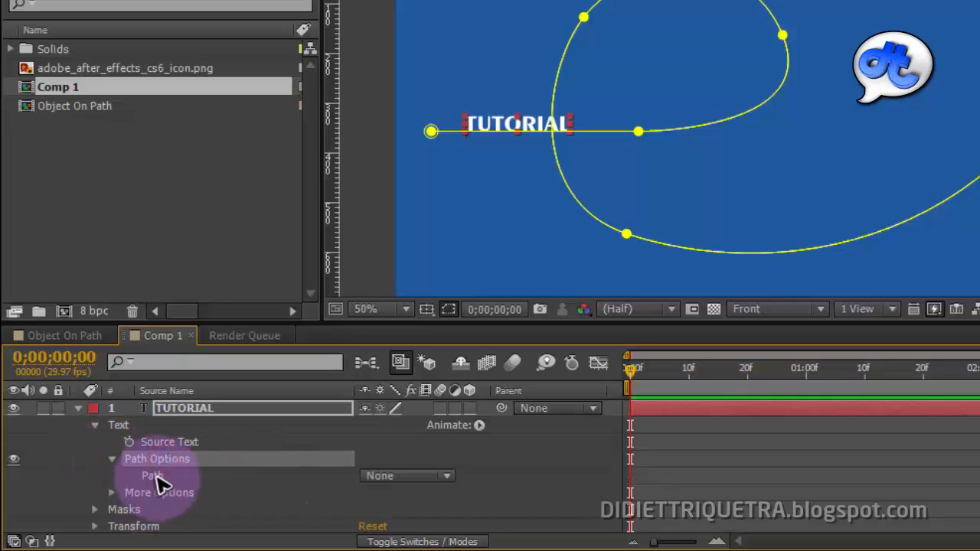
Set the TUTORIAL text's Path option to Mask 1
{"action": "left_click", "coordinate": [151, 477]}
{"action": "left_click", "coordinate": [378, 476]}
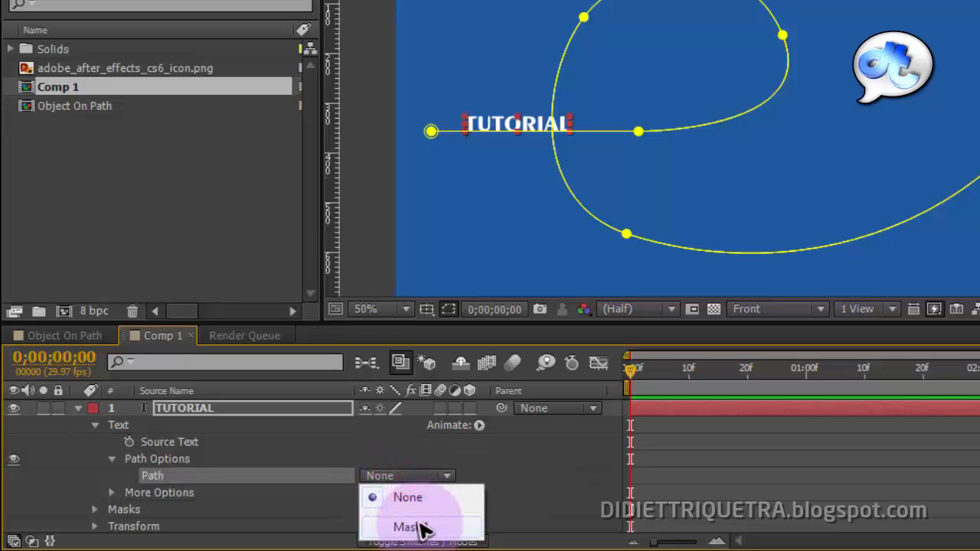
{"action": "left_click", "coordinate": [417, 473]}
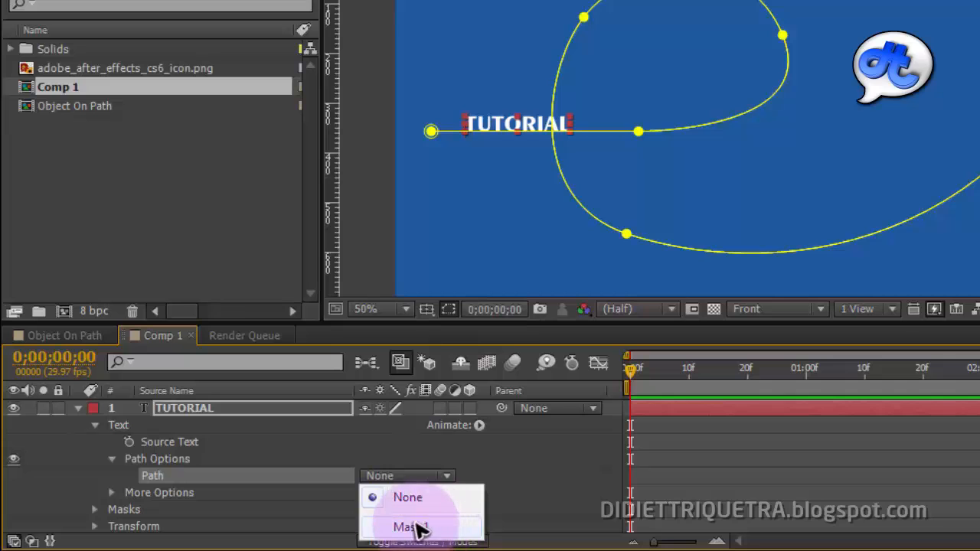
{"action": "left_click", "coordinate": [456, 220]}
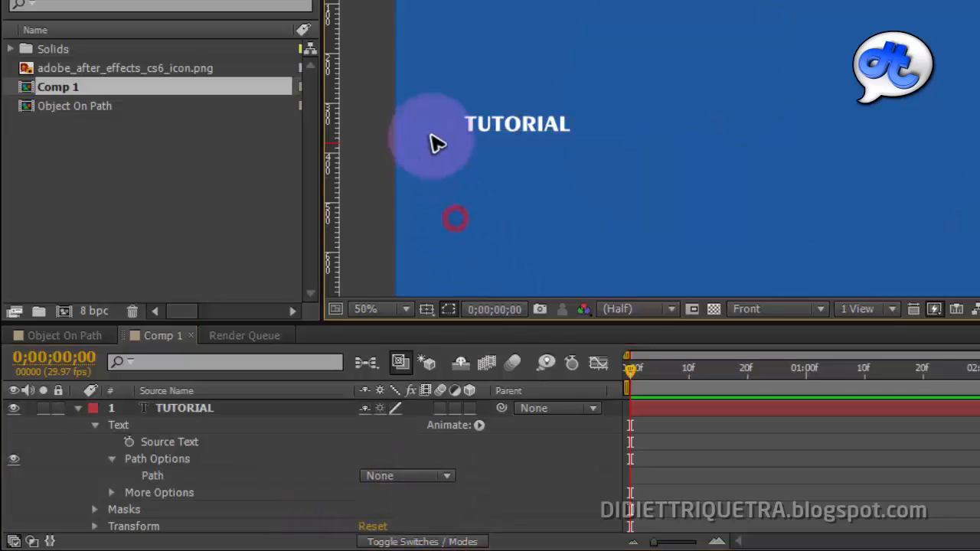
{"action": "left_click", "coordinate": [219, 409]}
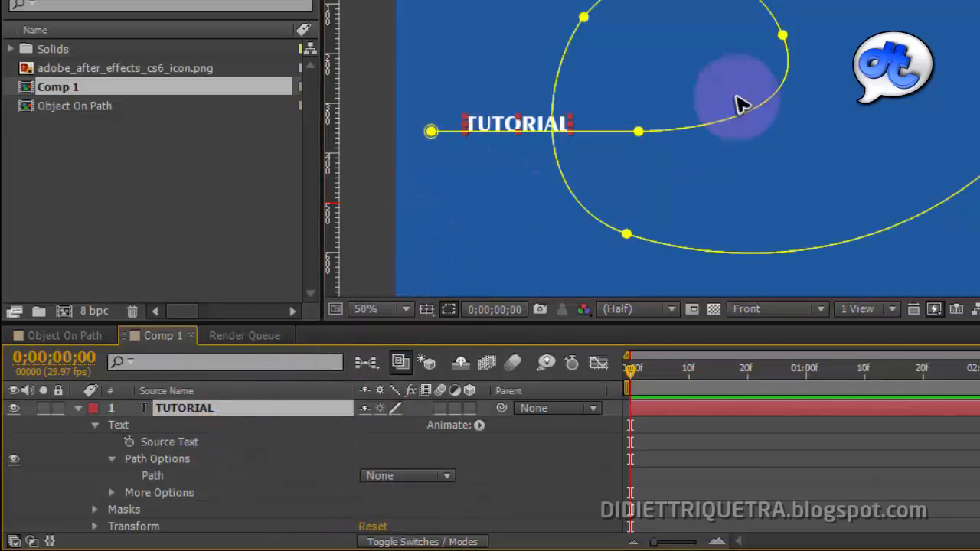
{"action": "left_click", "coordinate": [441, 476]}
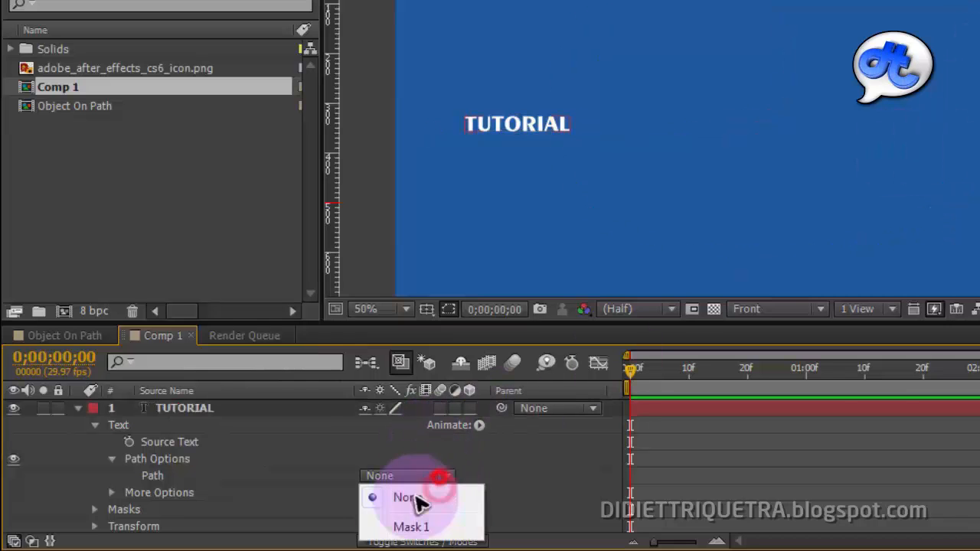
{"action": "left_click", "coordinate": [401, 527]}
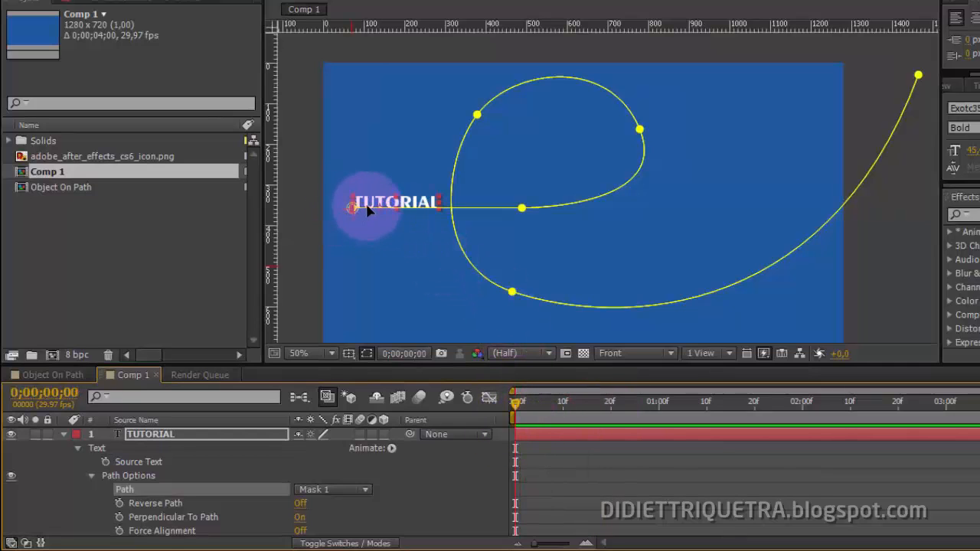
Examine closely how the text sits on the path and where its margin handle lies at the path's start
{"action": "key", "text": "period"}
{"action": "left_click_drag", "start_coordinate": [365, 267], "coordinate": [709, 262]}
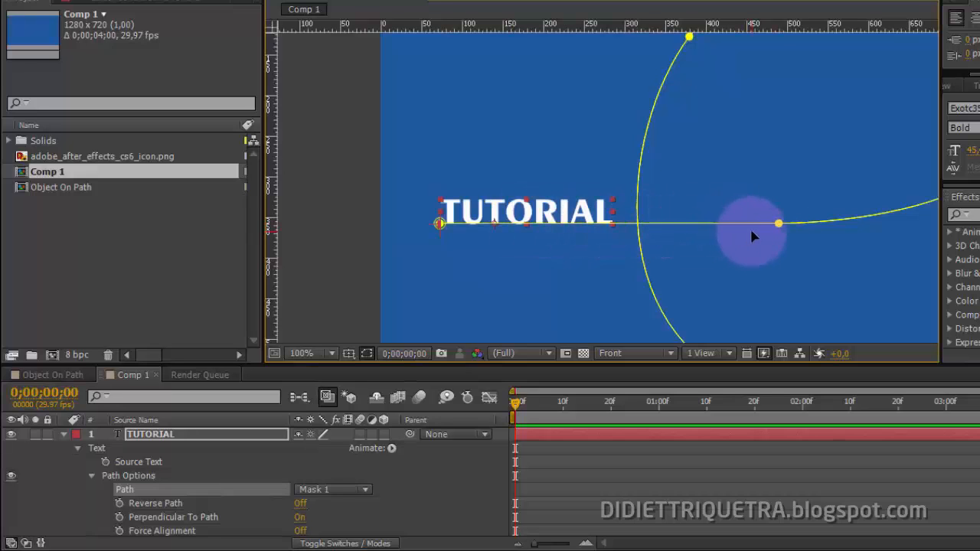
{"action": "key", "text": "comma"}
{"action": "left_click_drag", "start_coordinate": [651, 249], "coordinate": [464, 230]}
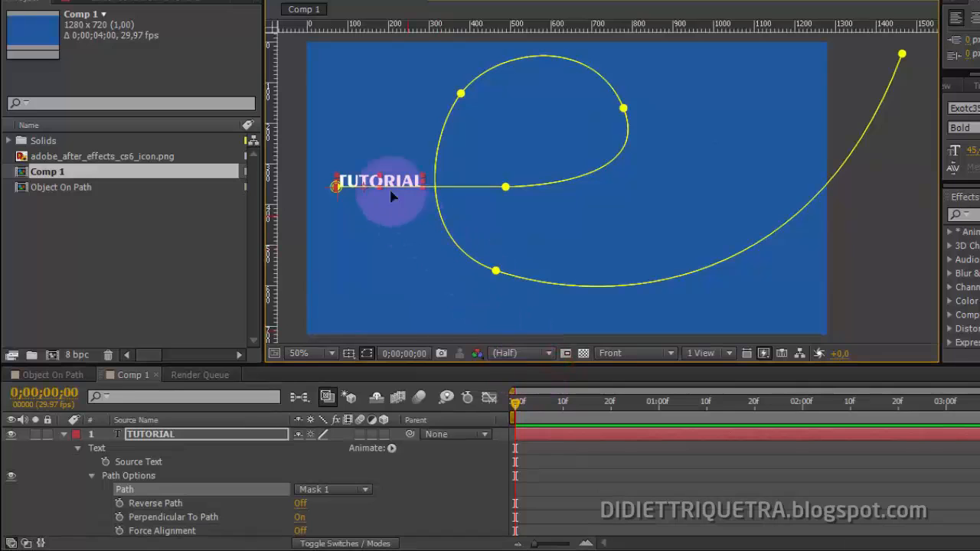
{"action": "scroll", "coordinate": [352, 188], "scroll_direction": "up", "scroll_amount": 1}
{"action": "left_click_drag", "start_coordinate": [346, 208], "coordinate": [579, 253]}
{"action": "scroll", "coordinate": [502, 212], "scroll_direction": "up", "scroll_amount": 1}
{"action": "left_click_drag", "start_coordinate": [379, 276], "coordinate": [630, 260]}
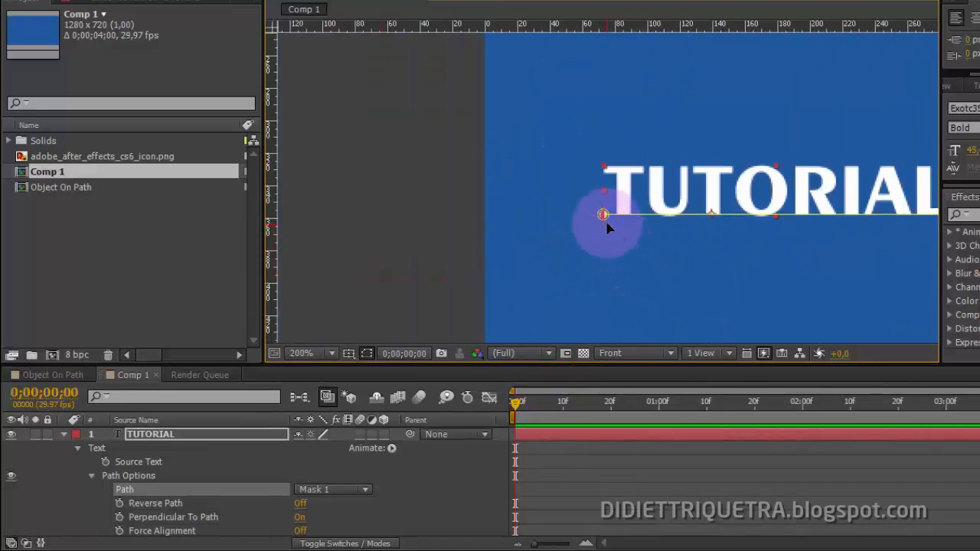
{"action": "mouse_move", "coordinate": [603, 215]}
{"action": "left_mouse_down"}
{"action": "mouse_move", "coordinate": [640, 217]}
{"action": "mouse_move", "coordinate": [605, 222]}
{"action": "left_mouse_up"}
{"action": "key", "text": "period"}
{"action": "key", "text": "period"}
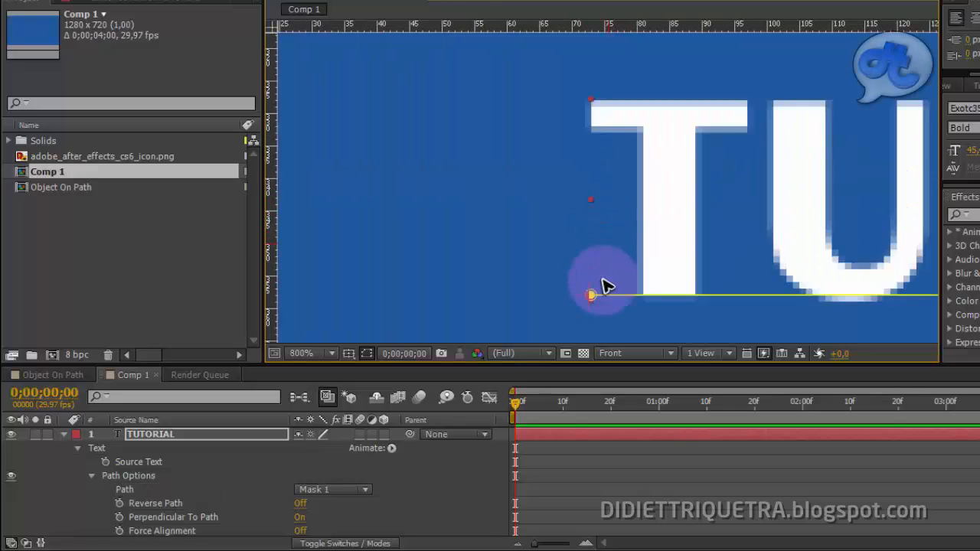
{"action": "left_click_drag", "start_coordinate": [604, 284], "coordinate": [620, 210]}
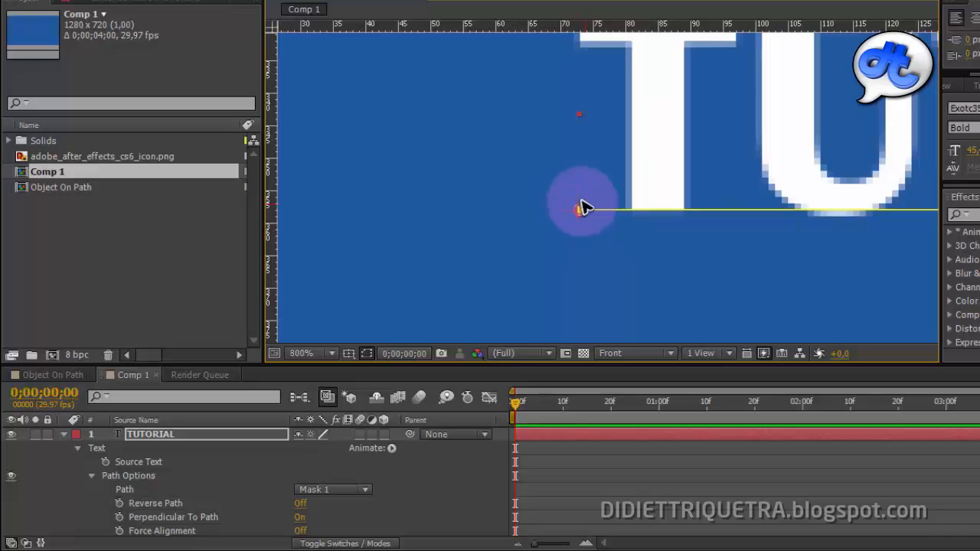
{"action": "scroll", "coordinate": [587, 224], "scroll_direction": "down", "scroll_amount": 6}
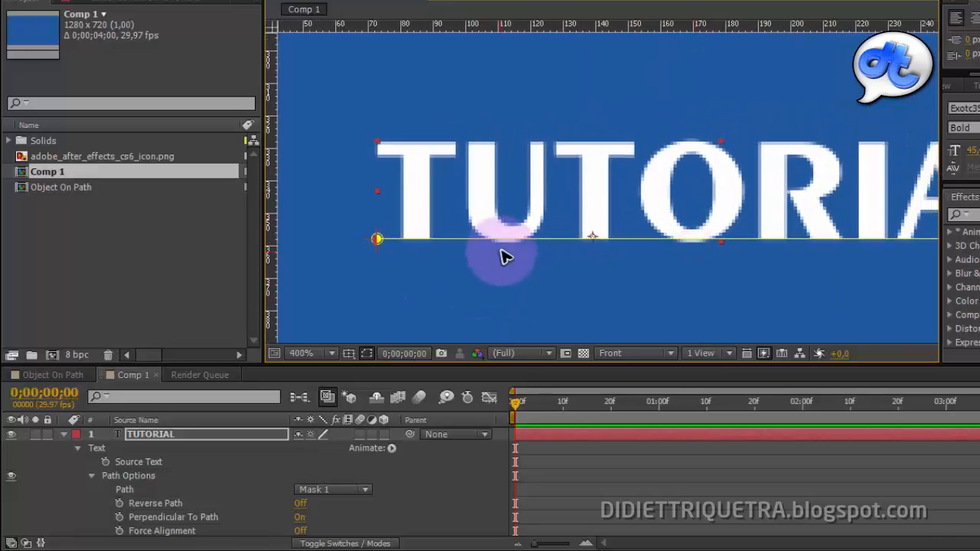
Slide the text along the path past the straight segment using its margin handle, and bring it back near the path's start
{"action": "left_click_drag", "start_coordinate": [676, 250], "coordinate": [733, 240]}
{"action": "scroll", "coordinate": [684, 234], "scroll_direction": "down", "scroll_amount": 4}
{"action": "scroll", "coordinate": [659, 219], "scroll_direction": "up", "scroll_amount": 2}
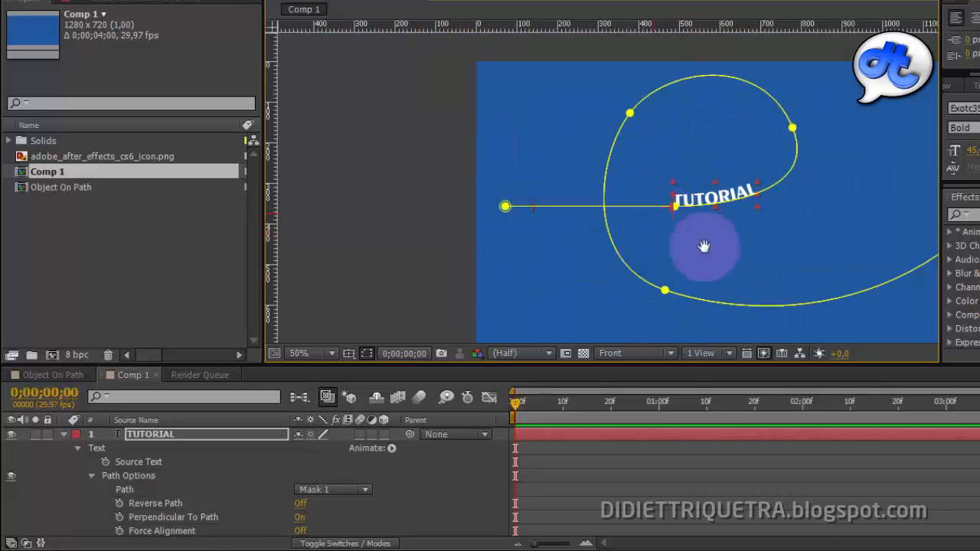
{"action": "left_click_drag", "start_coordinate": [515, 240], "coordinate": [387, 237]}
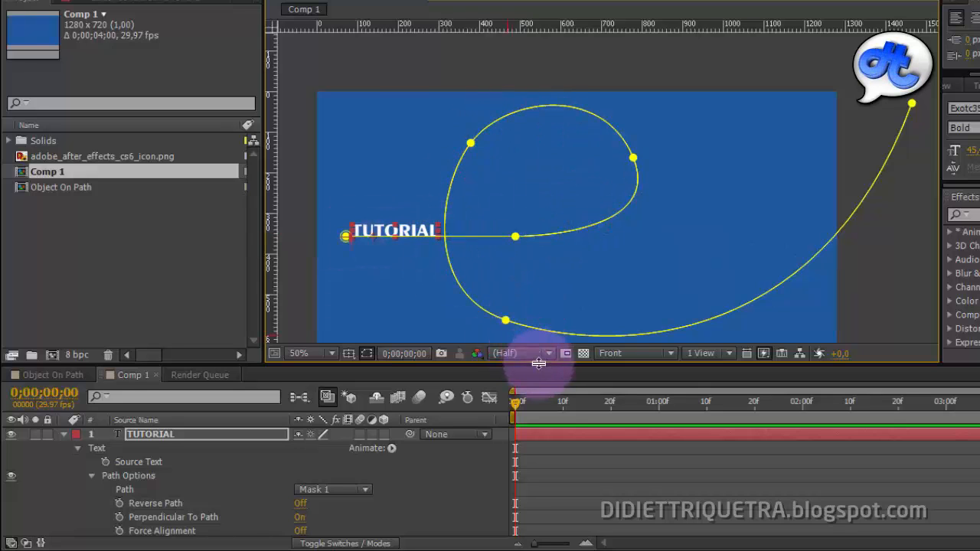
Set the TUTORIAL text's First Margin to 12,5 and start keyframing it at 0;00;02;00
{"action": "left_click_drag", "start_coordinate": [538, 363], "coordinate": [538, 319]}
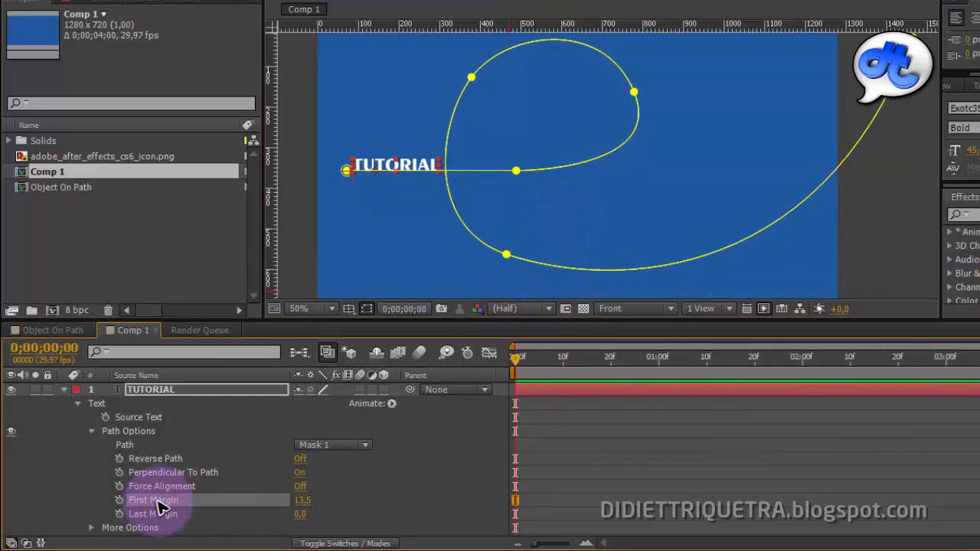
{"action": "mouse_move", "coordinate": [303, 500]}
{"action": "left_mouse_down"}
{"action": "mouse_move", "coordinate": [587, 465]}
{"action": "mouse_move", "coordinate": [570, 476]}
{"action": "mouse_move", "coordinate": [455, 485]}
{"action": "mouse_move", "coordinate": [544, 468]}
{"action": "mouse_move", "coordinate": [315, 494]}
{"action": "left_mouse_up"}
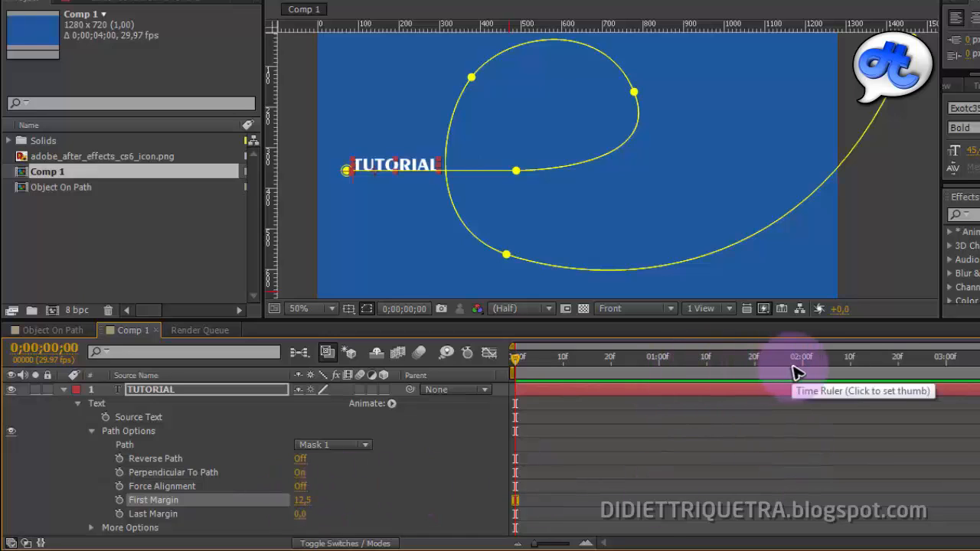
{"action": "left_click", "coordinate": [119, 499]}
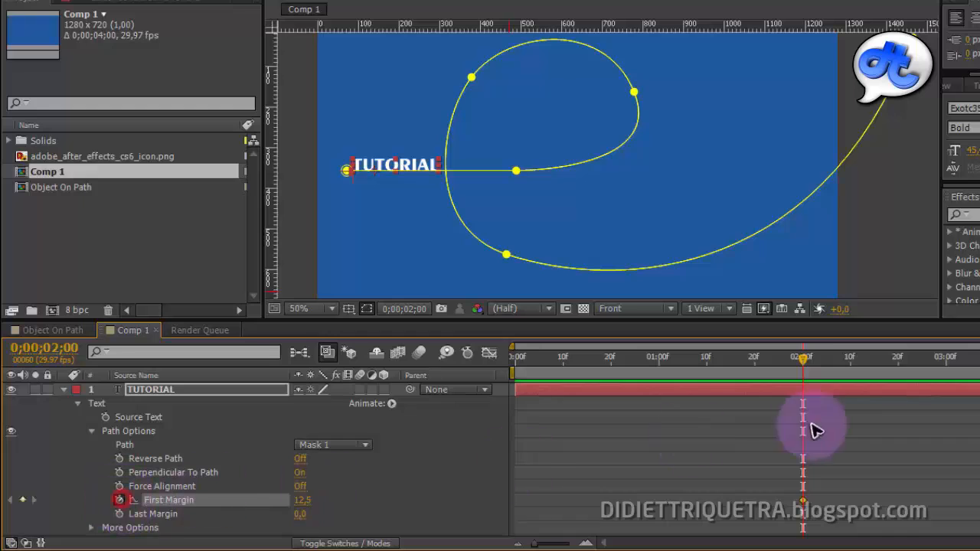
Set the First Margin to 2957,5 at 0;00;00;00, moving the text along the path until it is outside the frame
{"action": "left_click_drag", "start_coordinate": [804, 369], "coordinate": [509, 391]}
{"action": "mouse_move", "coordinate": [318, 498]}
{"action": "left_mouse_down"}
{"action": "mouse_move", "coordinate": [554, 459]}
{"action": "mouse_move", "coordinate": [676, 464]}
{"action": "mouse_move", "coordinate": [515, 478]}
{"action": "mouse_move", "coordinate": [706, 467]}
{"action": "mouse_move", "coordinate": [322, 498]}
{"action": "left_mouse_up"}
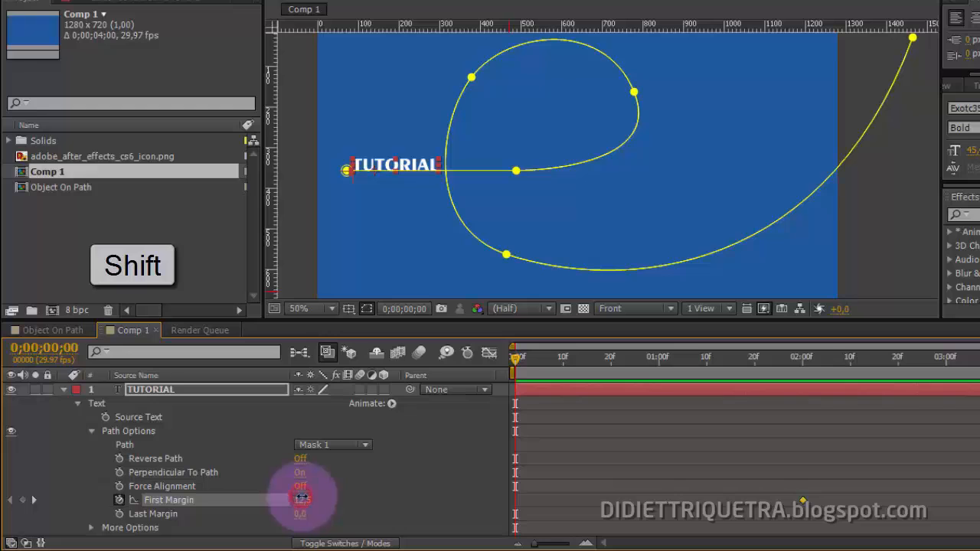
{"action": "left_click_drag", "start_coordinate": [310, 499], "coordinate": [366, 501]}
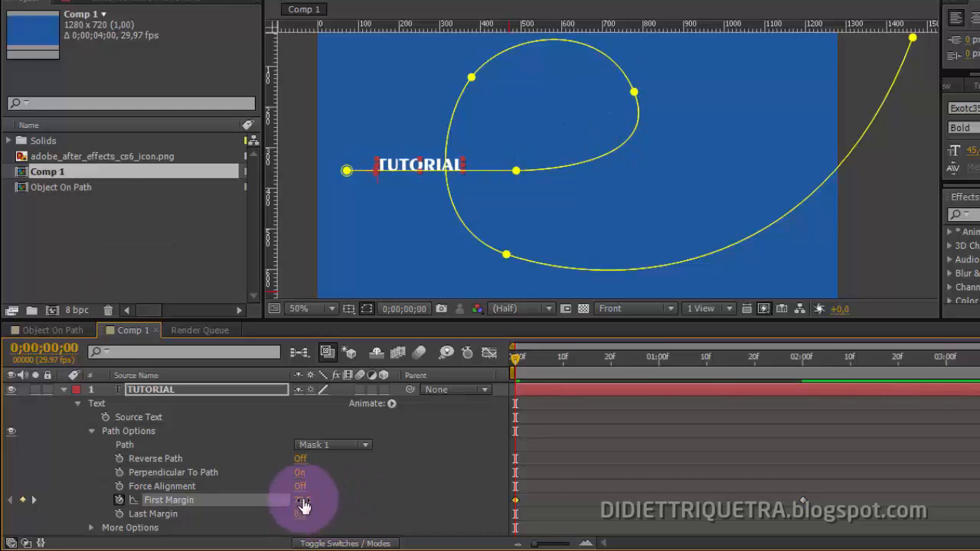
{"action": "left_click_drag", "start_coordinate": [303, 505], "coordinate": [486, 499]}
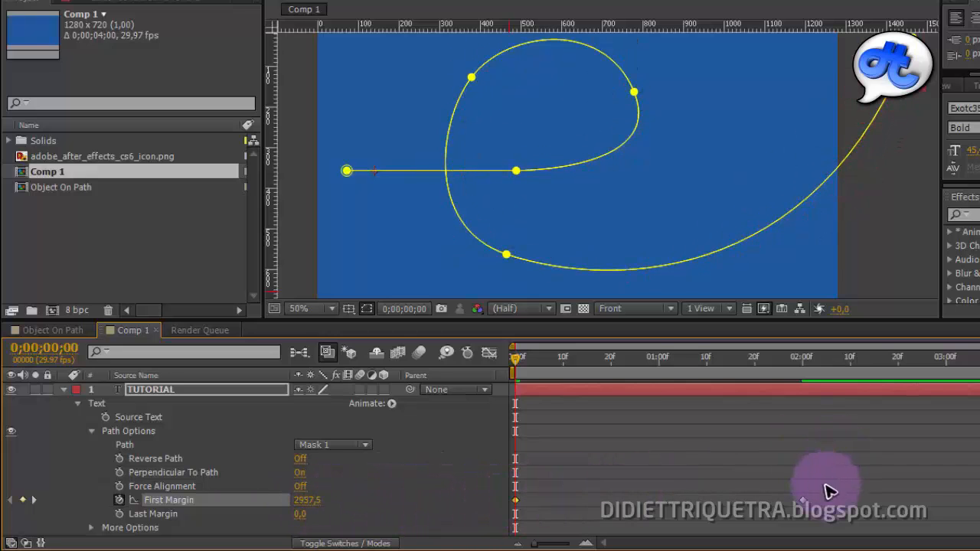
Preview the text's movement along the path and scrub through it back to the first frame
{"action": "key", "text": "space"}
{"action": "left_click_drag", "start_coordinate": [535, 379], "coordinate": [465, 383]}
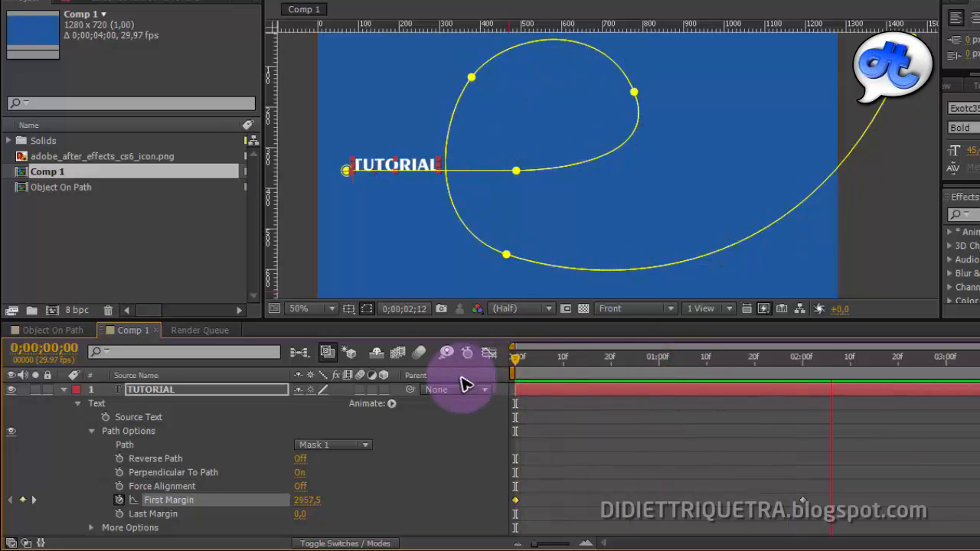
{"action": "left_click_drag", "start_coordinate": [573, 361], "coordinate": [496, 377]}
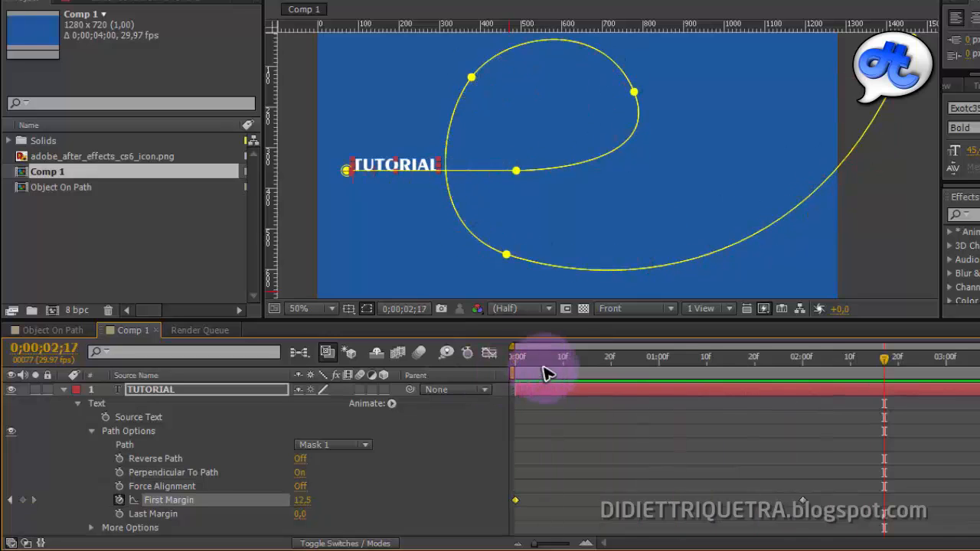
{"action": "left_click_drag", "start_coordinate": [547, 363], "coordinate": [494, 369]}
{"action": "mouse_move", "coordinate": [733, 359]}
{"action": "left_mouse_down"}
{"action": "mouse_move", "coordinate": [568, 363]}
{"action": "mouse_move", "coordinate": [507, 376]}
{"action": "left_mouse_up"}
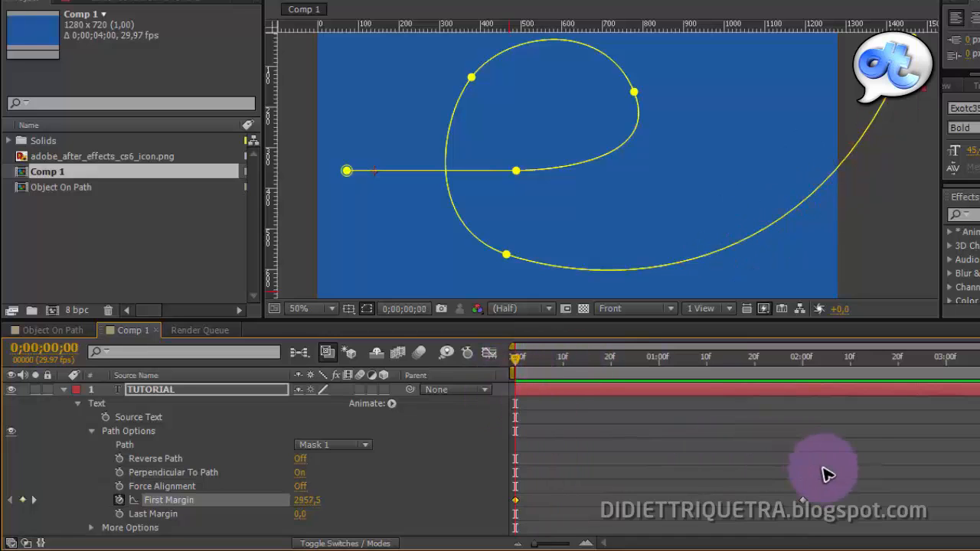
Apply Easy Ease to both First Margin keyframes of the TUTORIAL text
{"action": "left_click_drag", "start_coordinate": [831, 482], "coordinate": [516, 507]}
{"action": "right_click", "coordinate": [517, 502]}
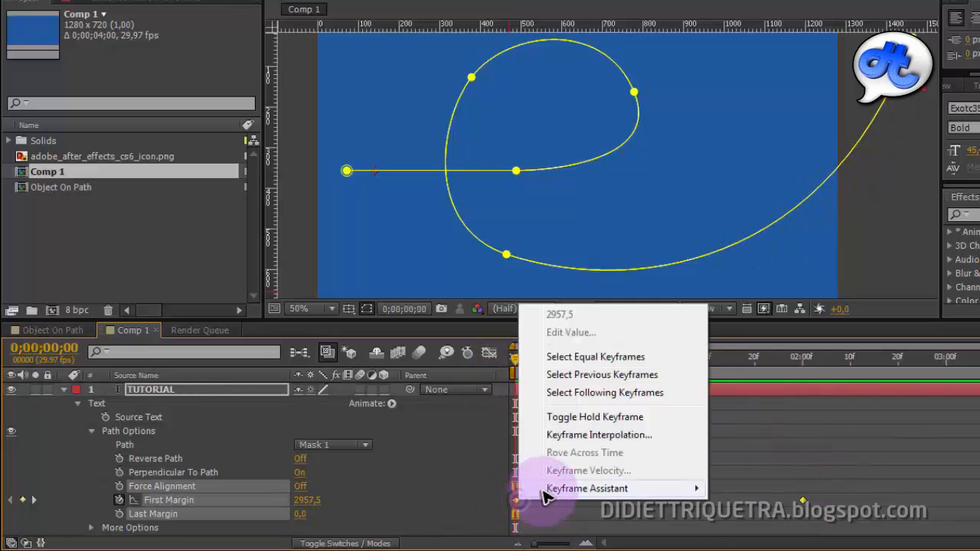
{"action": "mouse_move", "coordinate": [542, 488]}
{"action": "left_click", "coordinate": [754, 387]}
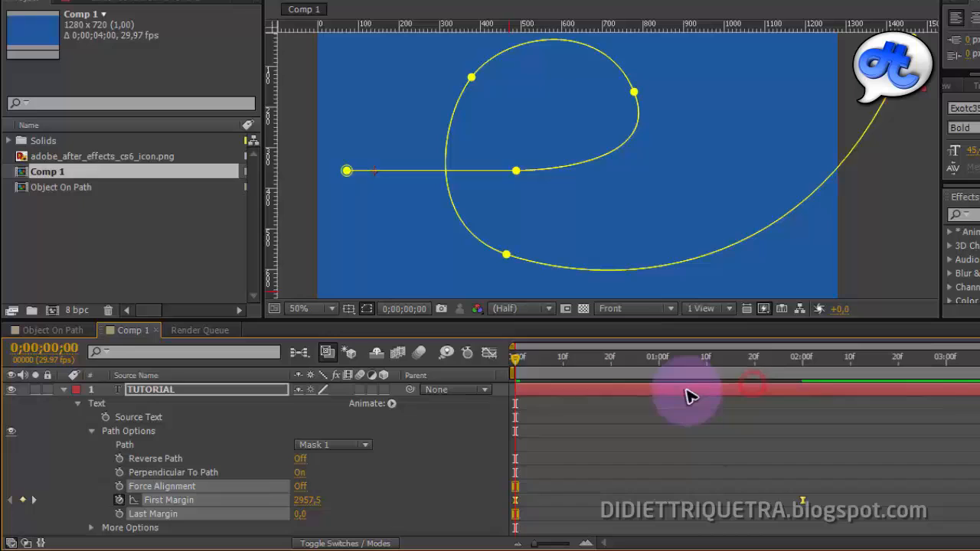
Stretch the last First Margin keyframe's incoming handle back to the first frame in the Graph Editor and preview the motion
{"action": "left_click", "coordinate": [489, 353]}
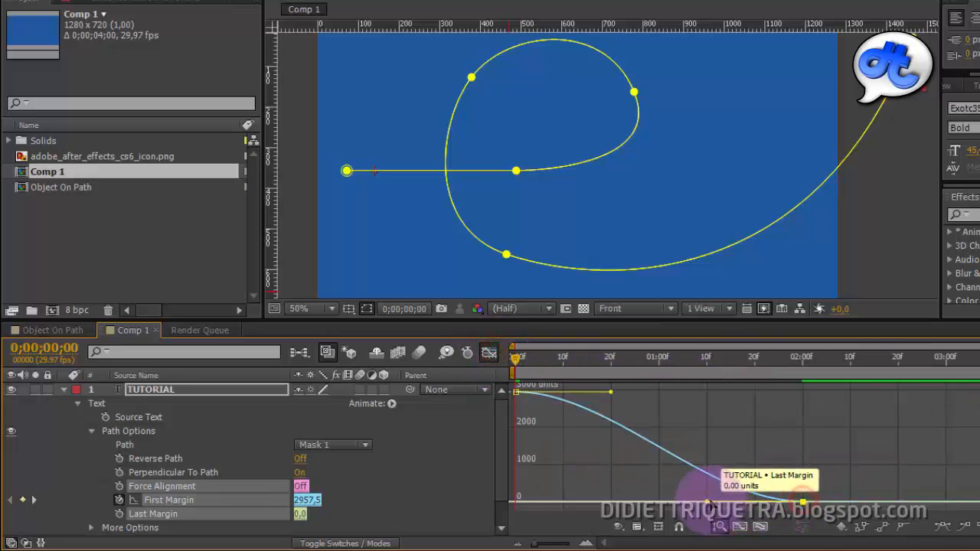
{"action": "left_click_drag", "start_coordinate": [709, 503], "coordinate": [517, 504]}
{"action": "left_click", "coordinate": [489, 352]}
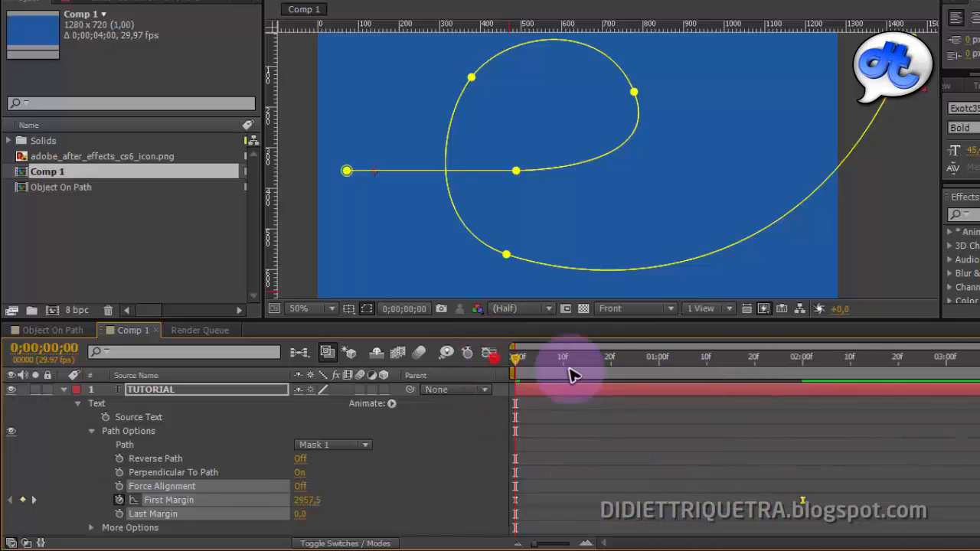
{"action": "left_click", "coordinate": [862, 253]}
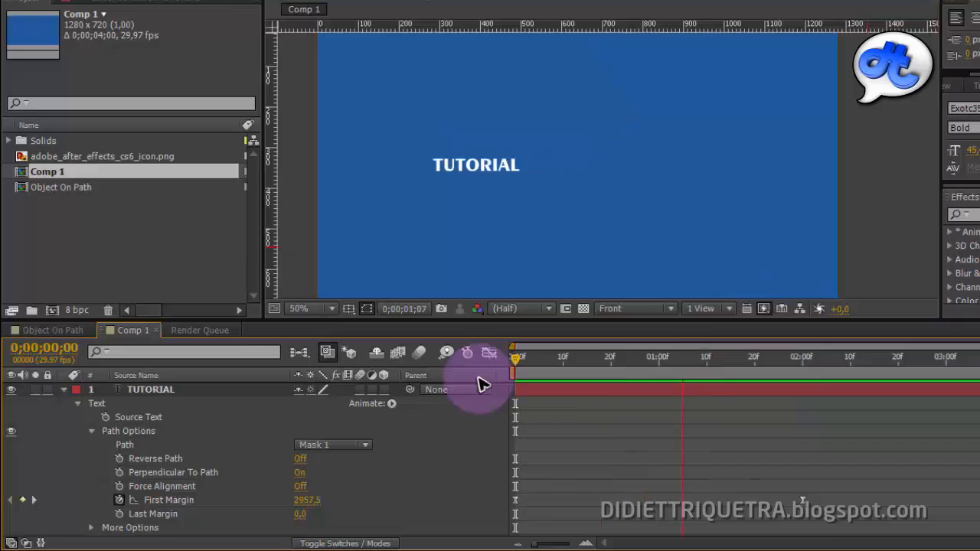
Examine how the soloed HAI...! text moves and changes size along its path in the Object On Path composition
{"action": "left_click", "coordinate": [33, 332]}
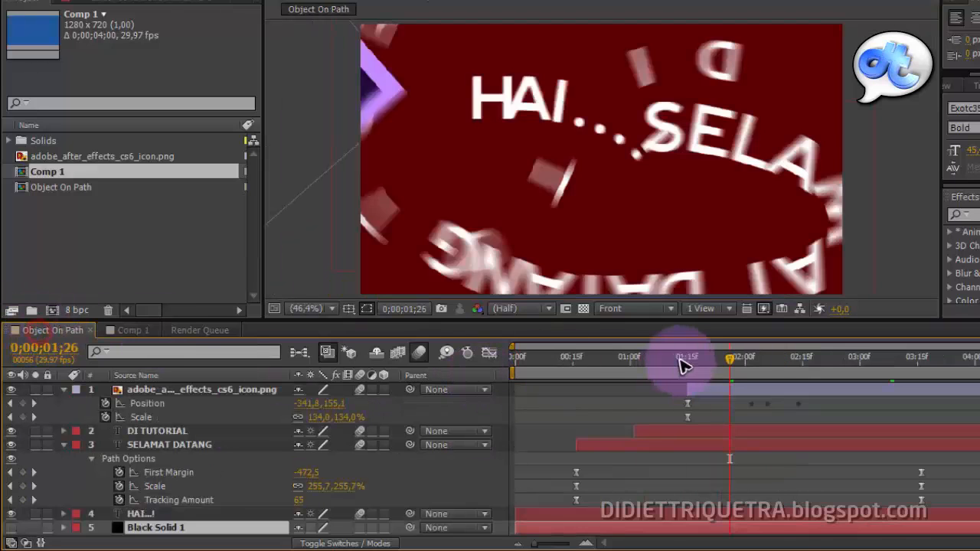
{"action": "left_click_drag", "start_coordinate": [682, 361], "coordinate": [557, 392]}
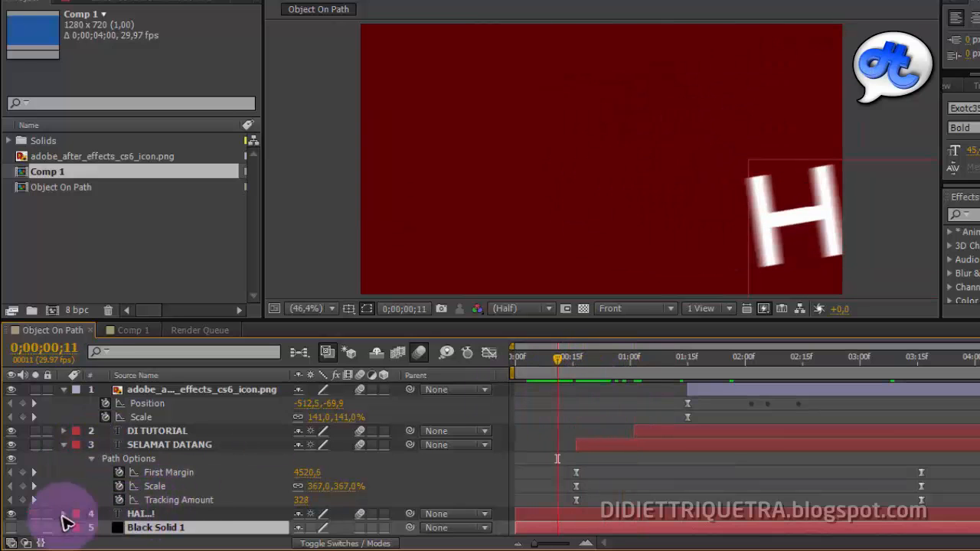
{"action": "left_click", "coordinate": [35, 514]}
{"action": "left_click_drag", "start_coordinate": [558, 363], "coordinate": [793, 380]}
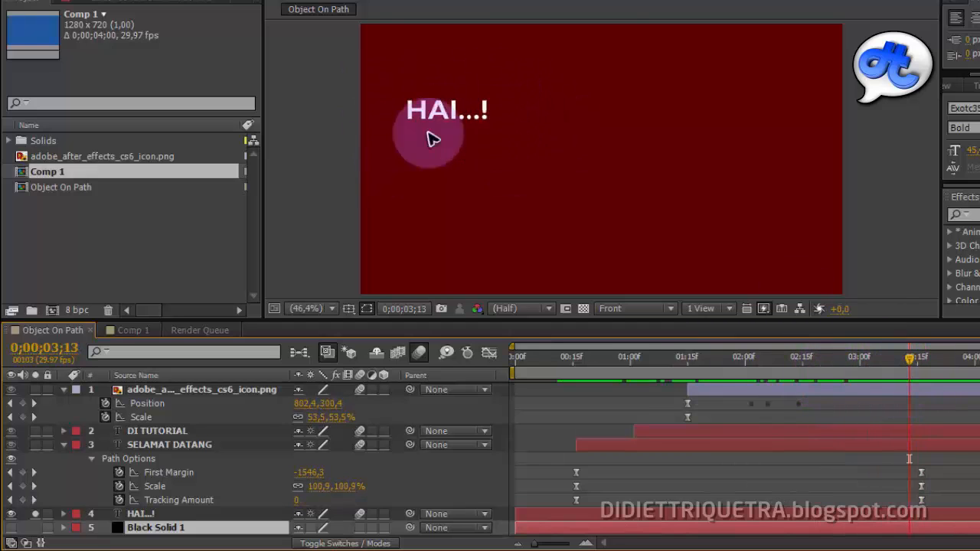
{"action": "left_click_drag", "start_coordinate": [903, 368], "coordinate": [580, 415]}
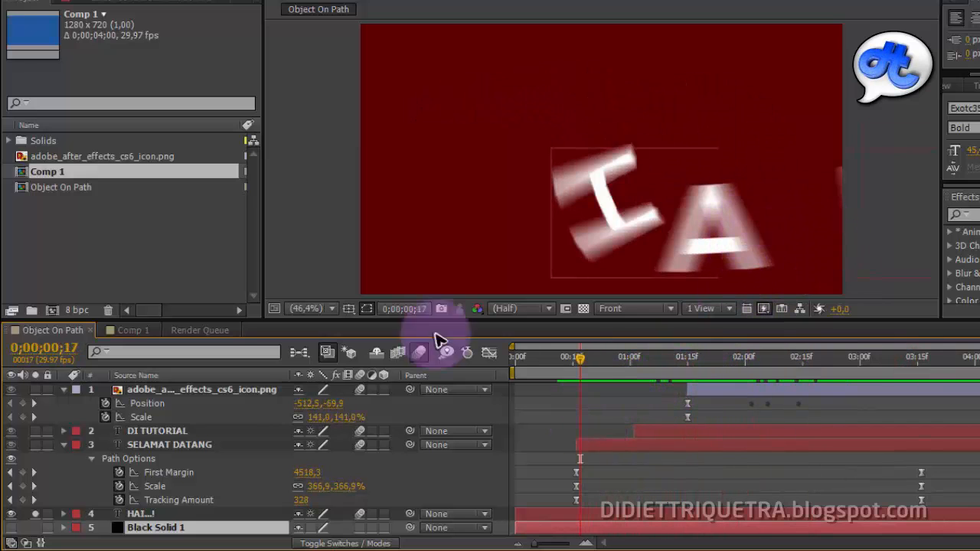
Add a Scale animator to the TUTORIAL text in Comp 1, with the current time at 0;00;02;00
{"action": "left_click", "coordinate": [133, 330]}
{"action": "left_click_drag", "start_coordinate": [645, 363], "coordinate": [803, 365]}
{"action": "left_click", "coordinate": [885, 246]}
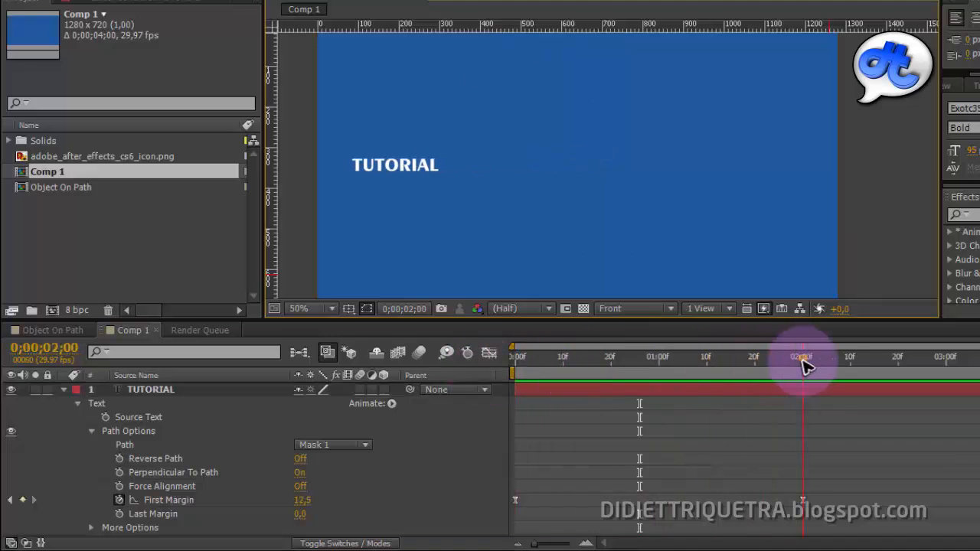
{"action": "left_click", "coordinate": [391, 404]}
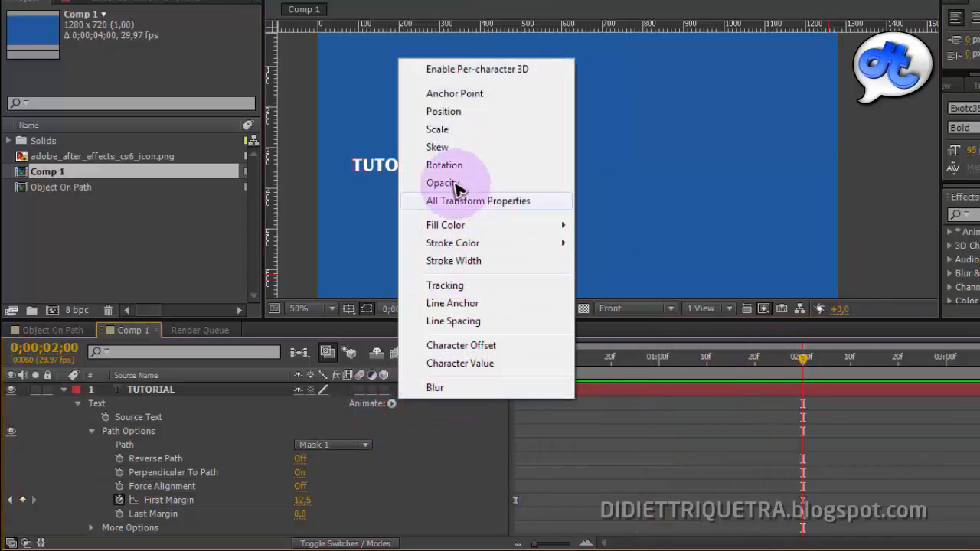
{"action": "left_click", "coordinate": [457, 134]}
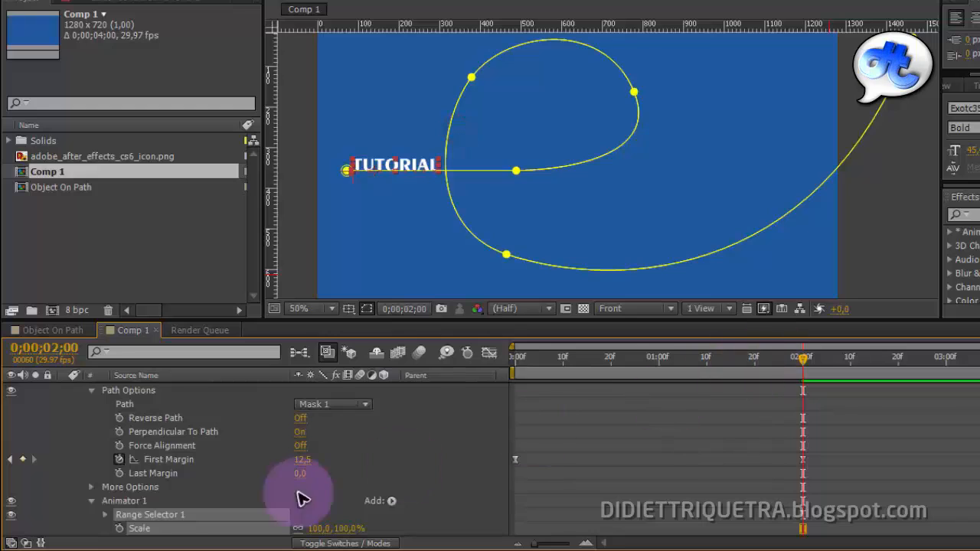
{"action": "scroll", "coordinate": [154, 505], "scroll_direction": "down", "scroll_amount": 2}
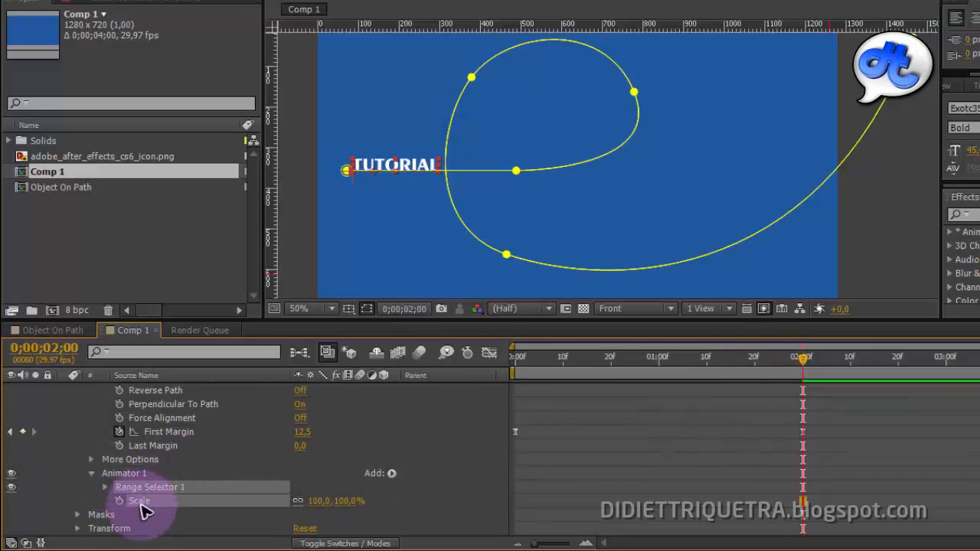
{"action": "scroll", "coordinate": [744, 429], "scroll_direction": "up", "scroll_amount": 1}
{"action": "scroll", "coordinate": [797, 405], "scroll_direction": "down", "scroll_amount": 1}
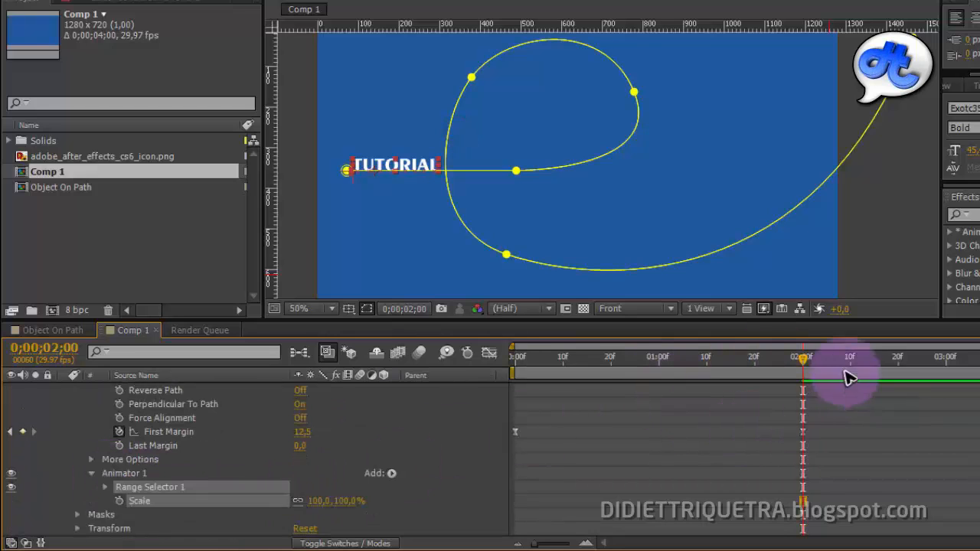
Keyframe the animator's Scale at 100% at 0;00;02;00 and about 764% at 0;00;00;00, applying Easy Ease to both keyframes
{"action": "left_click_drag", "start_coordinate": [801, 362], "coordinate": [786, 367]}
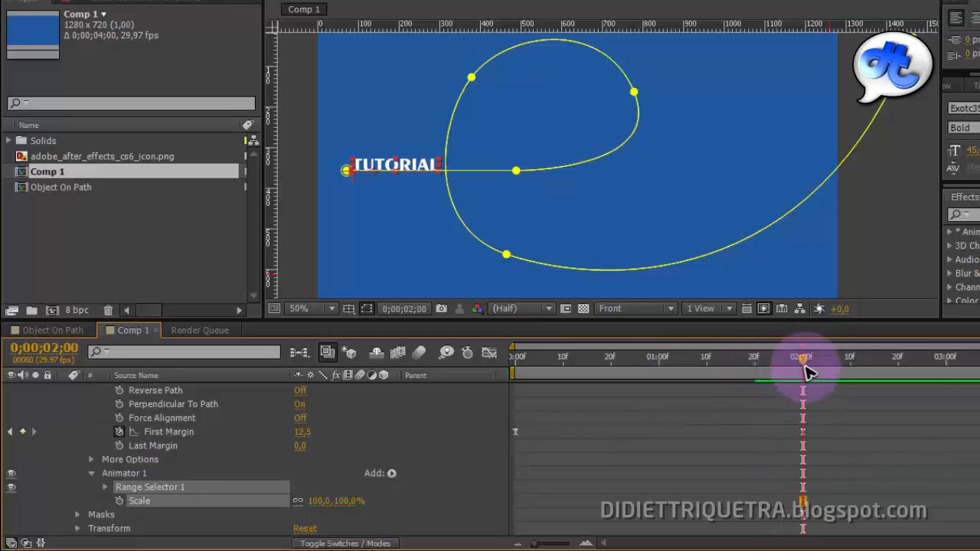
{"action": "left_click", "coordinate": [120, 502]}
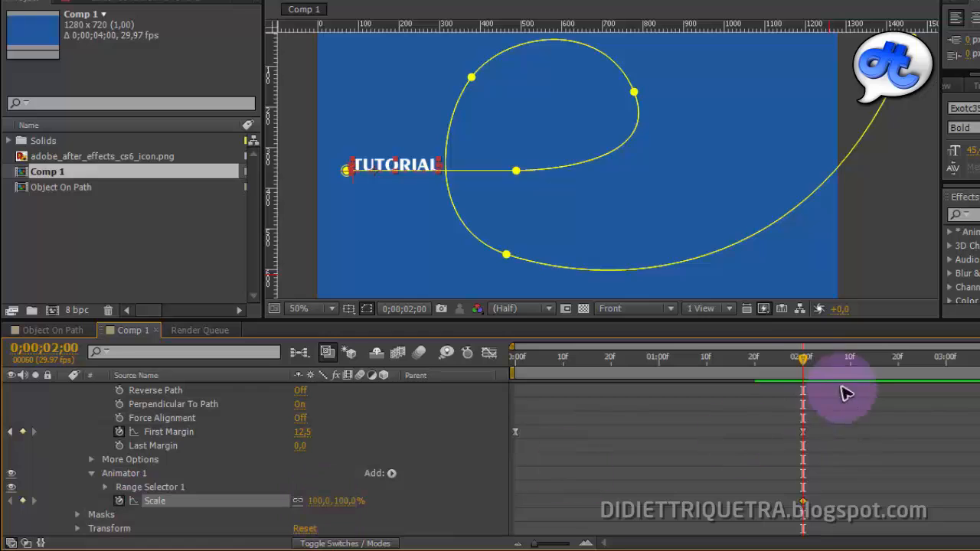
{"action": "left_click_drag", "start_coordinate": [804, 363], "coordinate": [548, 380]}
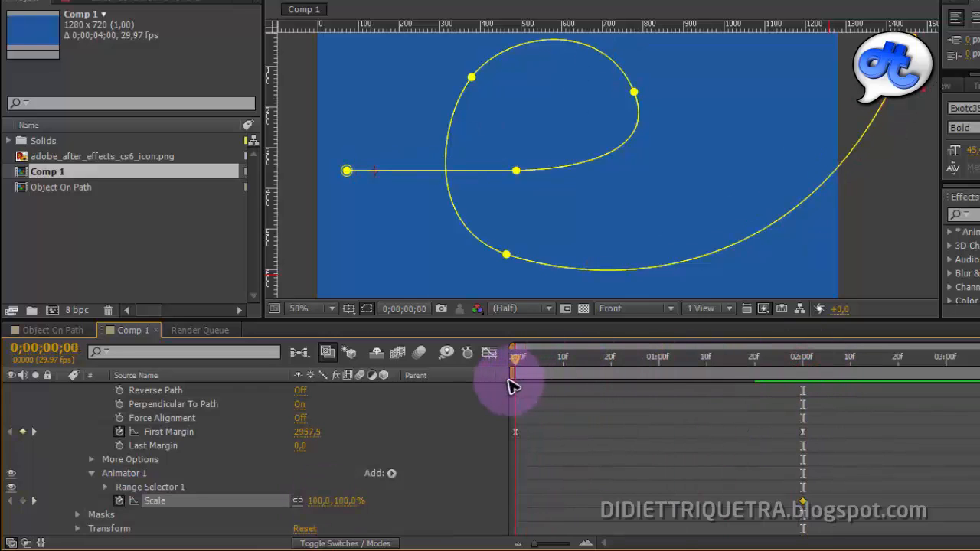
{"action": "left_click_drag", "start_coordinate": [315, 501], "coordinate": [802, 400]}
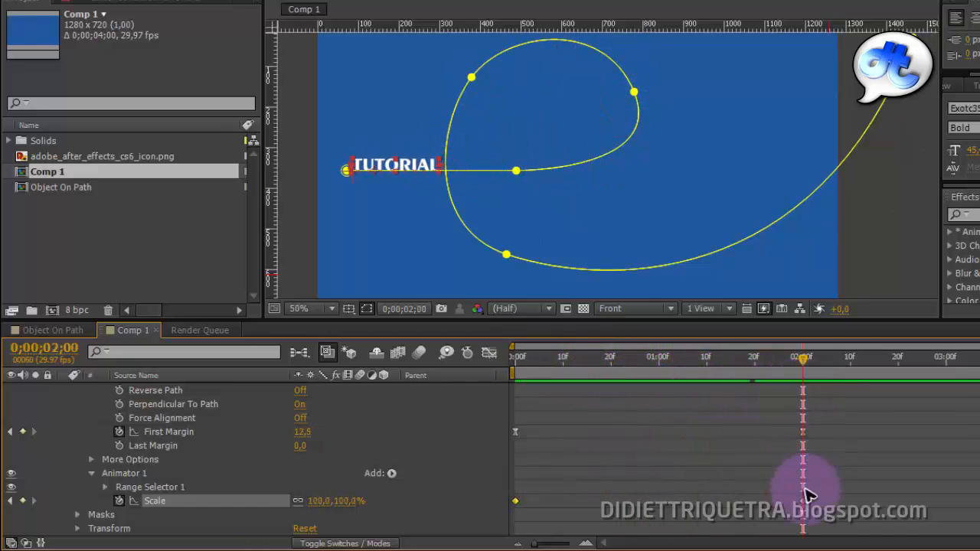
{"action": "left_click_drag", "start_coordinate": [837, 492], "coordinate": [510, 514]}
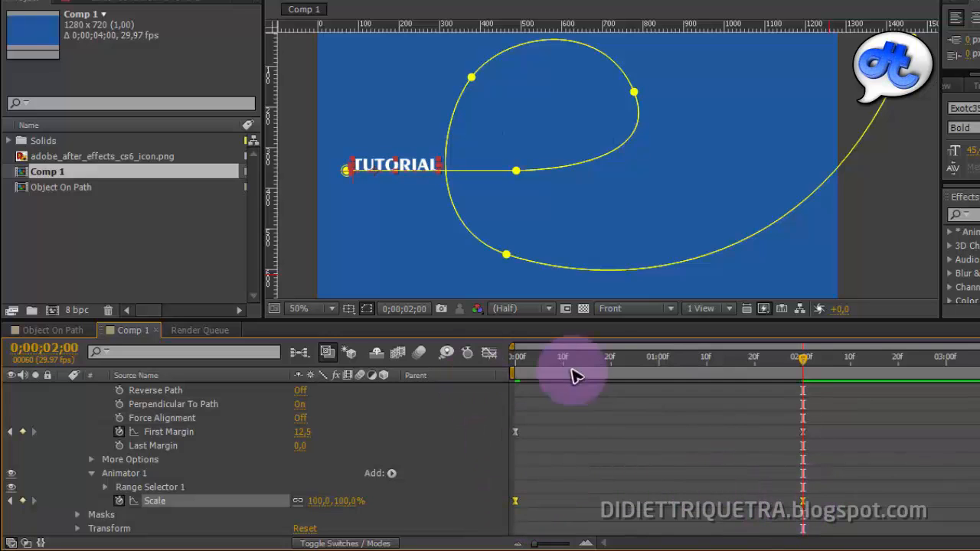
Add a Tracking property to Animator 1 and set its Tracking Amount to 258 at 0;00;00;12
{"action": "mouse_move", "coordinate": [573, 376]}
{"action": "left_mouse_down"}
{"action": "mouse_move", "coordinate": [516, 367]}
{"action": "mouse_move", "coordinate": [586, 377]}
{"action": "mouse_move", "coordinate": [574, 377]}
{"action": "left_mouse_up"}
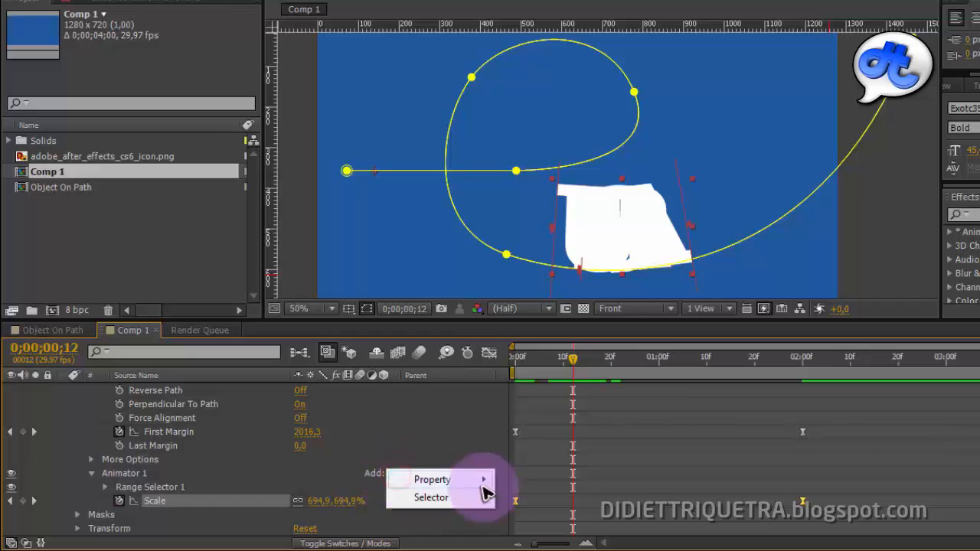
{"action": "mouse_move", "coordinate": [455, 487]}
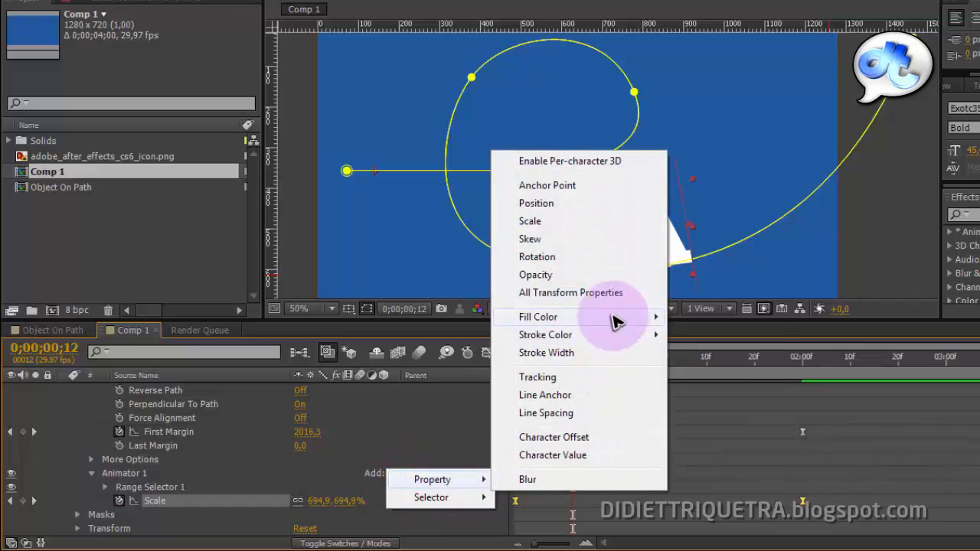
{"action": "left_click", "coordinate": [540, 378]}
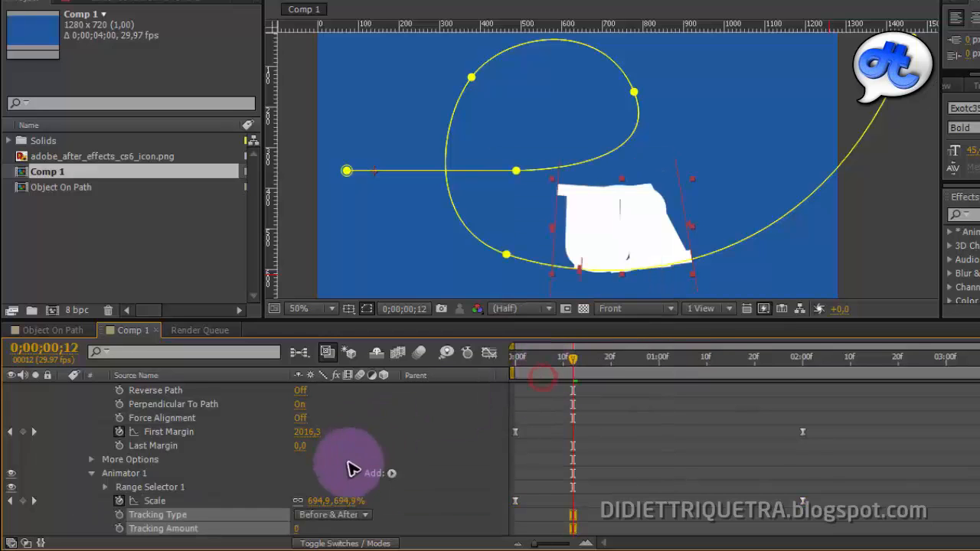
{"action": "scroll", "coordinate": [372, 446], "scroll_direction": "down", "scroll_amount": 1}
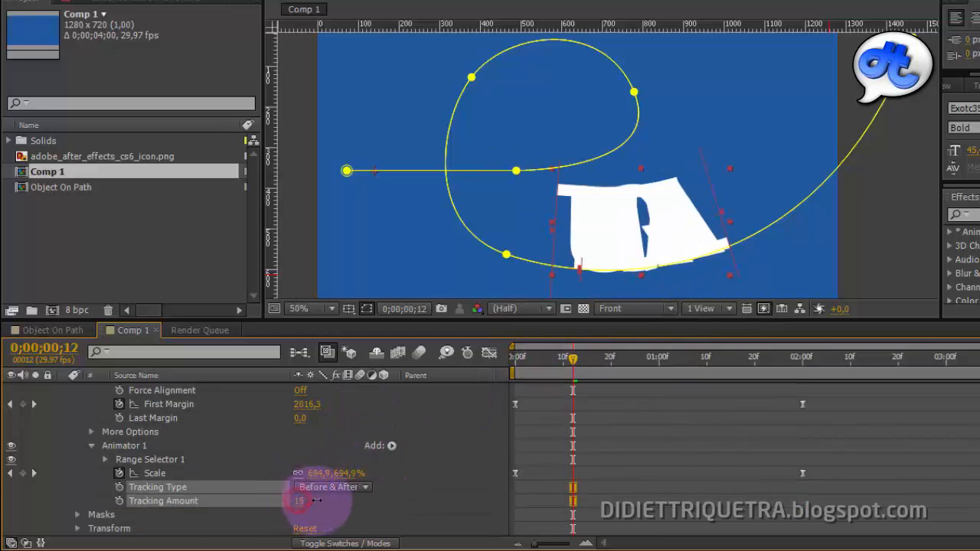
{"action": "left_click_drag", "start_coordinate": [316, 501], "coordinate": [464, 464]}
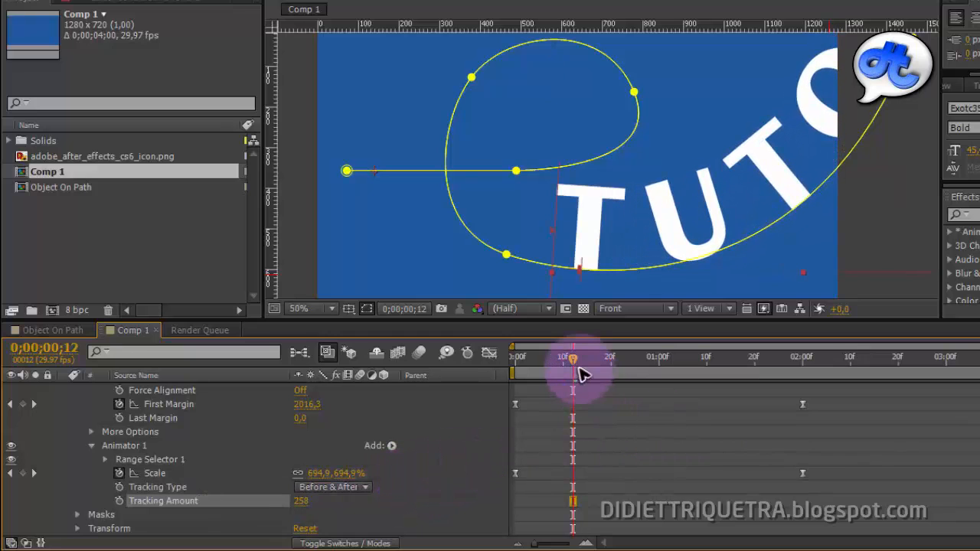
Set the Tracking Amount to 0 at 0;00;02;00 and start keyframing it there
{"action": "left_click_drag", "start_coordinate": [580, 374], "coordinate": [801, 403]}
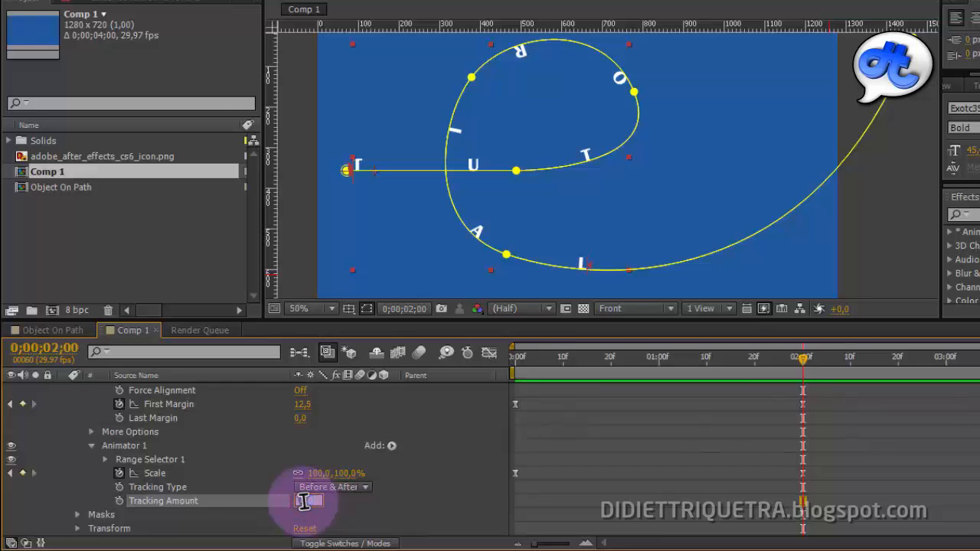
{"action": "type", "text": "0"}
{"action": "key", "text": "Return"}
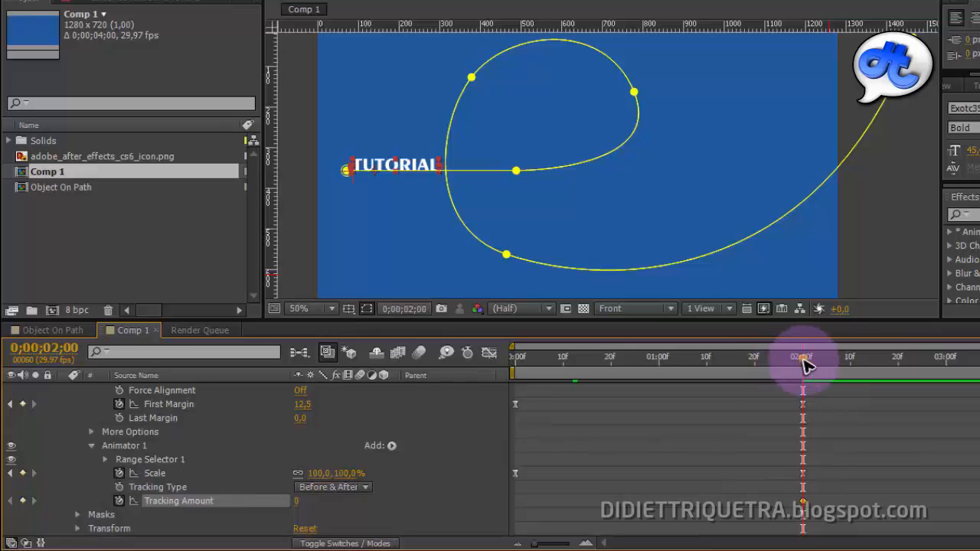
Set the Tracking Amount to 389 at 0;00;00;12 and move that keyframe to 0;00;00;00
{"action": "left_click_drag", "start_coordinate": [806, 366], "coordinate": [580, 390]}
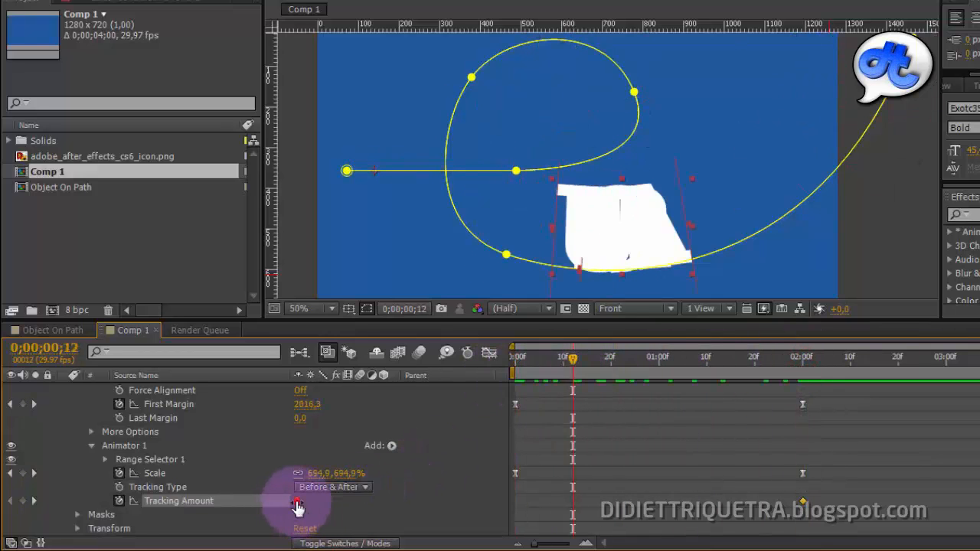
{"action": "left_click_drag", "start_coordinate": [297, 506], "coordinate": [550, 508]}
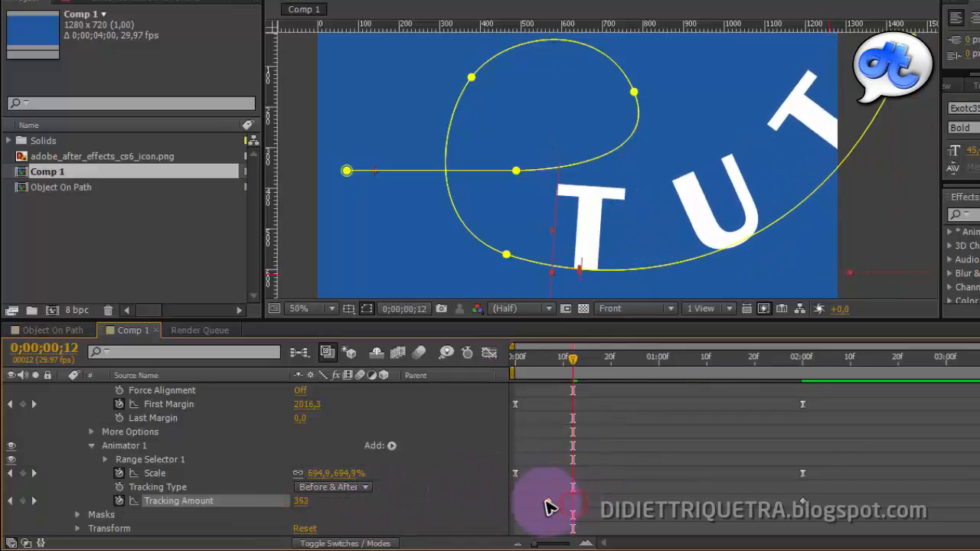
{"action": "left_click_drag", "start_coordinate": [549, 513], "coordinate": [527, 510]}
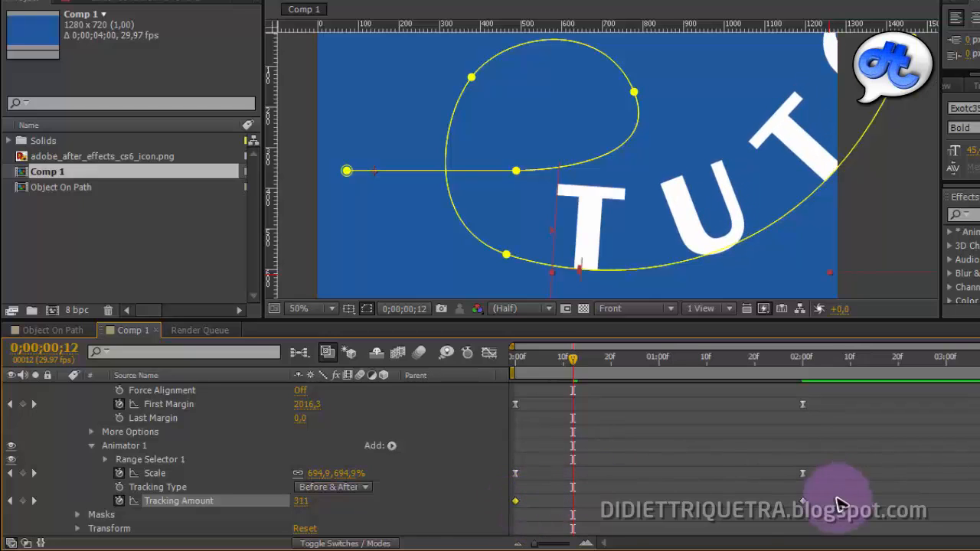
Apply Easy Ease to both Tracking Amount keyframes
{"action": "left_click_drag", "start_coordinate": [837, 497], "coordinate": [507, 518]}
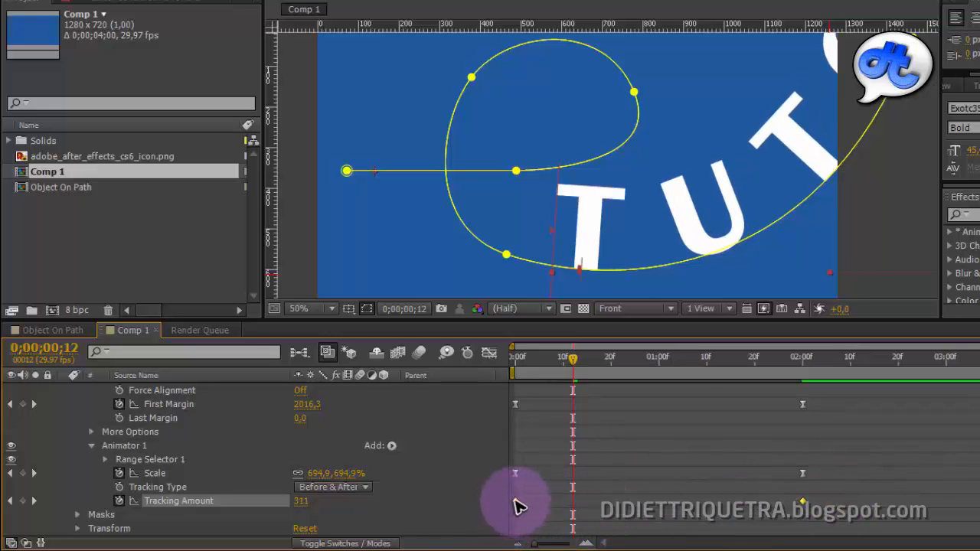
{"action": "right_click", "coordinate": [517, 505]}
{"action": "mouse_move", "coordinate": [689, 487]}
{"action": "left_click", "coordinate": [796, 385]}
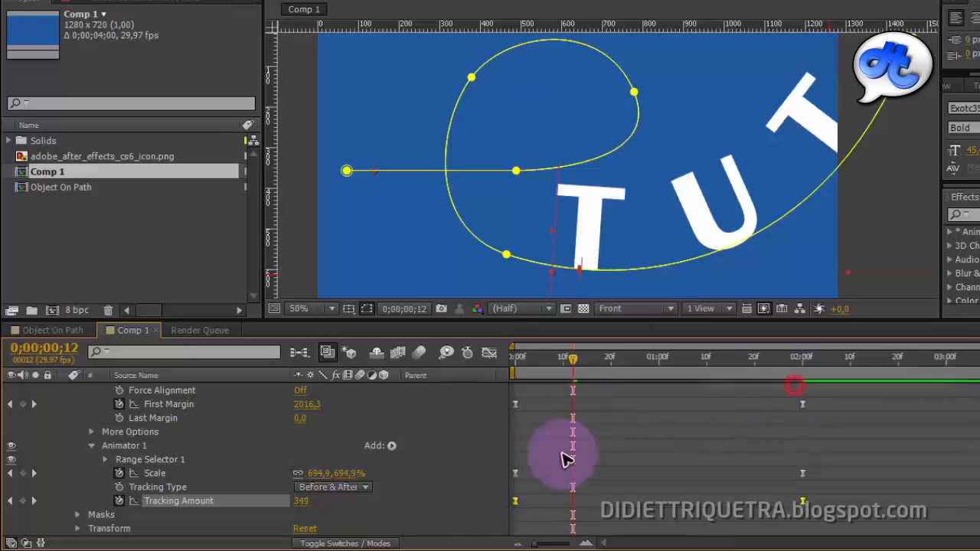
Stretch the incoming handles of the last Scale and Tracking Amount keyframes back to the first frame, and preview the animation
{"action": "left_click_drag", "start_coordinate": [832, 459], "coordinate": [521, 521]}
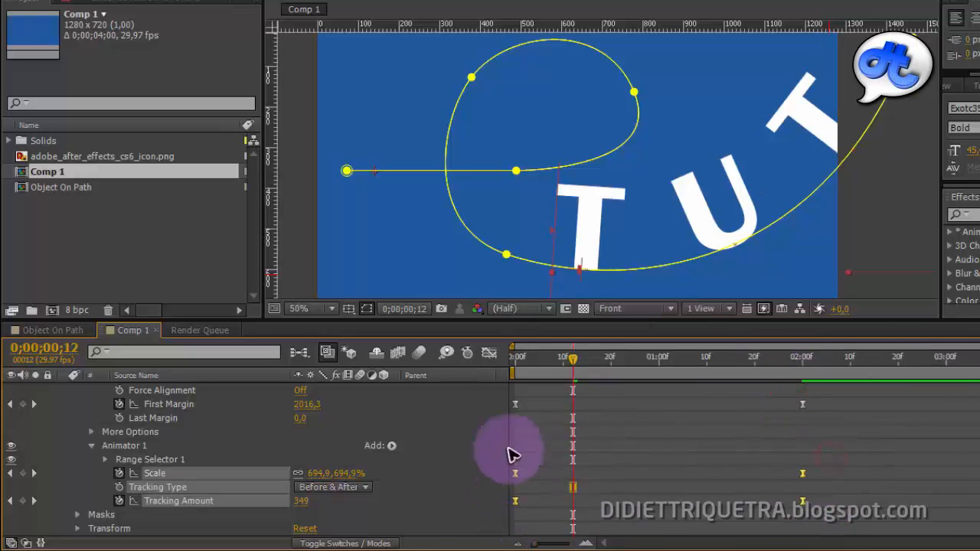
{"action": "left_click", "coordinate": [489, 353]}
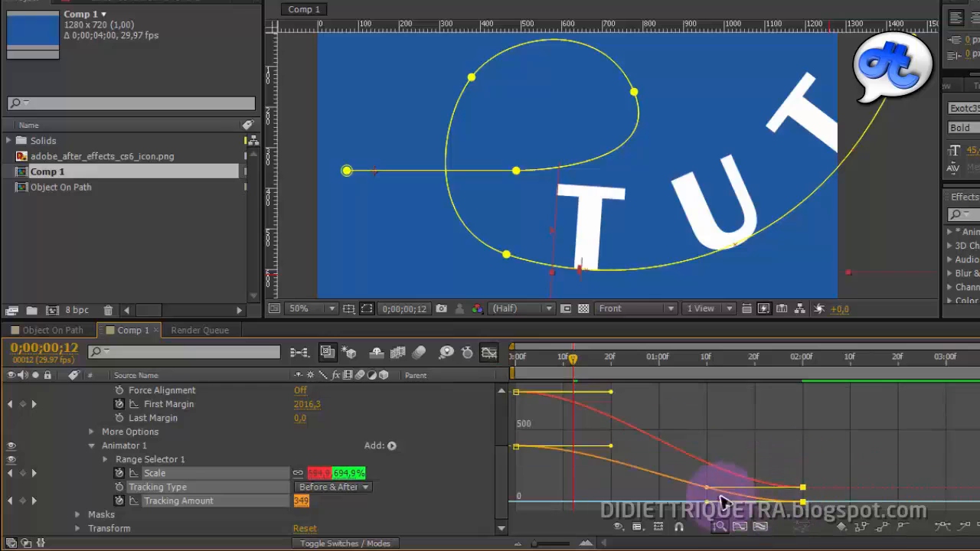
{"action": "left_click_drag", "start_coordinate": [708, 490], "coordinate": [499, 477]}
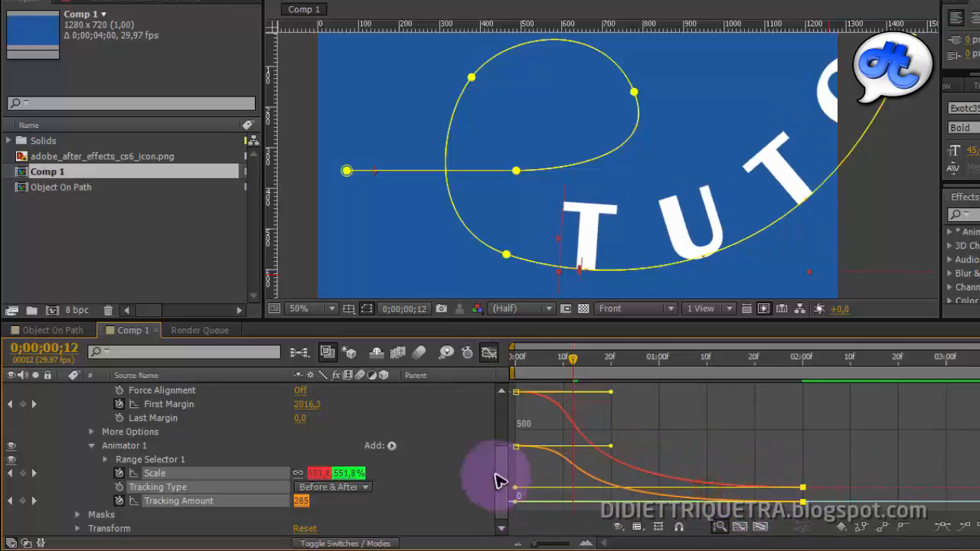
{"action": "left_click", "coordinate": [491, 355]}
{"action": "left_click_drag", "start_coordinate": [601, 360], "coordinate": [484, 375]}
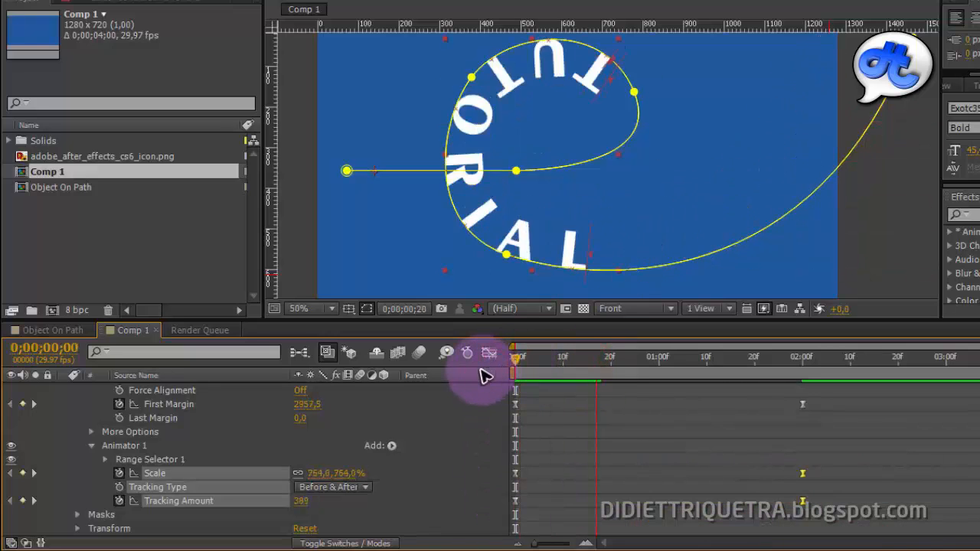
Set the First Margin keyframe at 0;00;00;00 to 3256,5 so the text starts farther outside the frame, and preview it
{"action": "left_click_drag", "start_coordinate": [484, 375], "coordinate": [503, 390]}
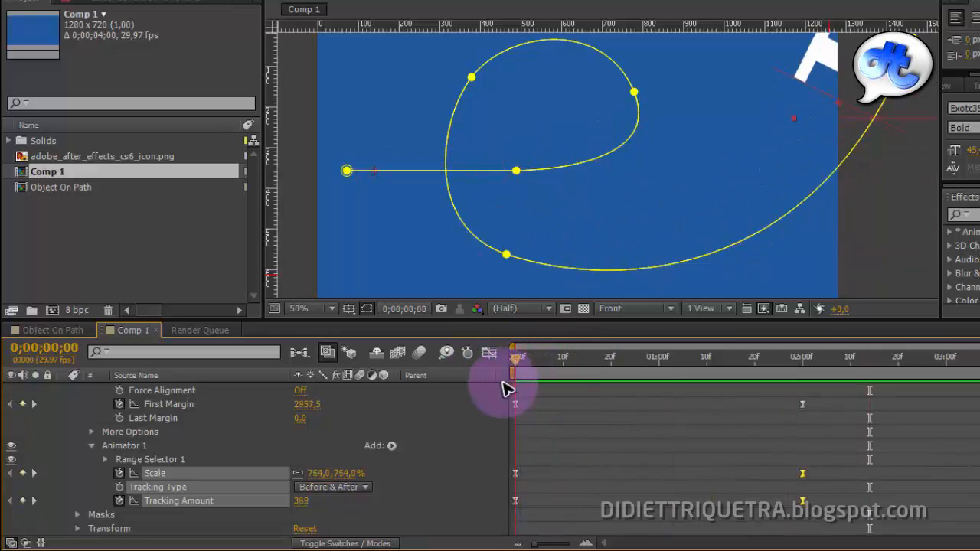
{"action": "scroll", "coordinate": [679, 252], "scroll_direction": "down", "scroll_amount": 2}
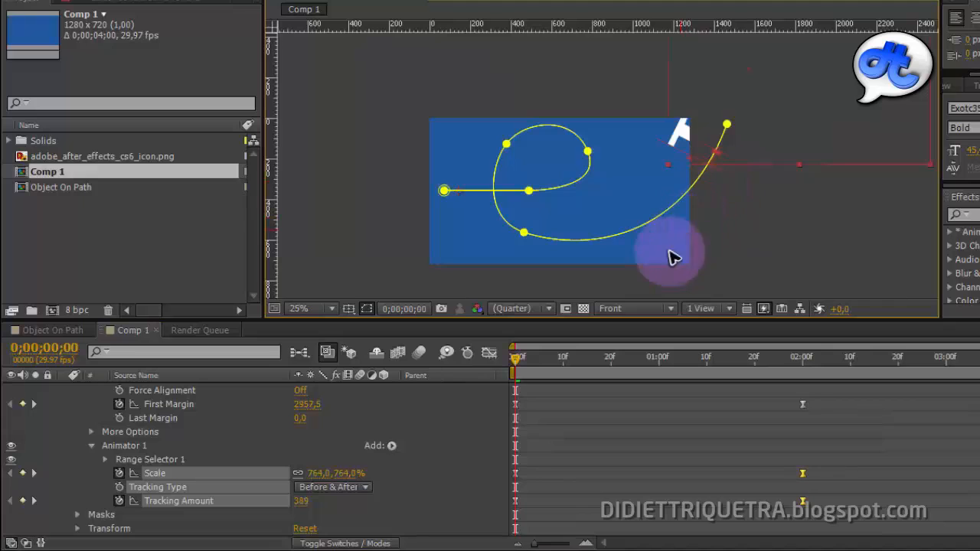
{"action": "scroll", "coordinate": [284, 437], "scroll_direction": "up", "scroll_amount": 1}
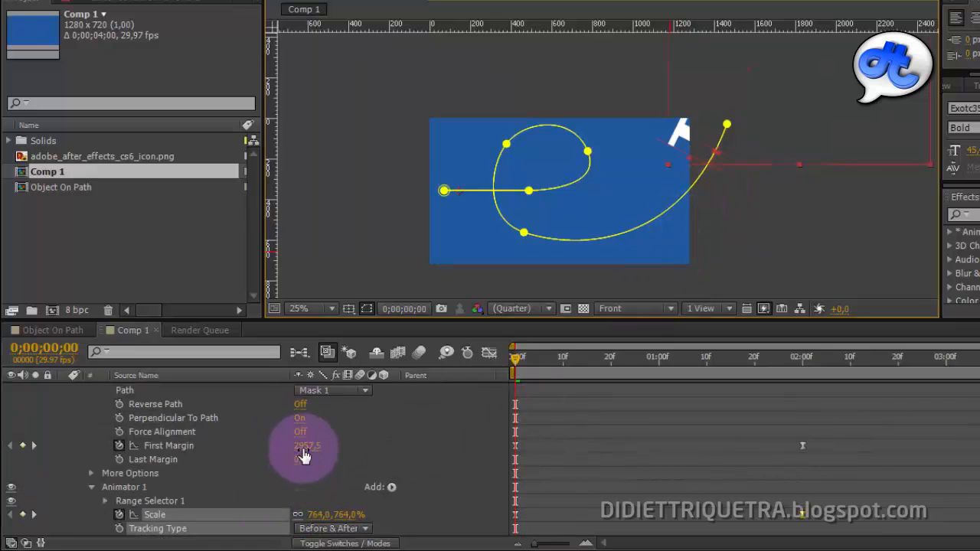
{"action": "left_click_drag", "start_coordinate": [320, 445], "coordinate": [507, 357]}
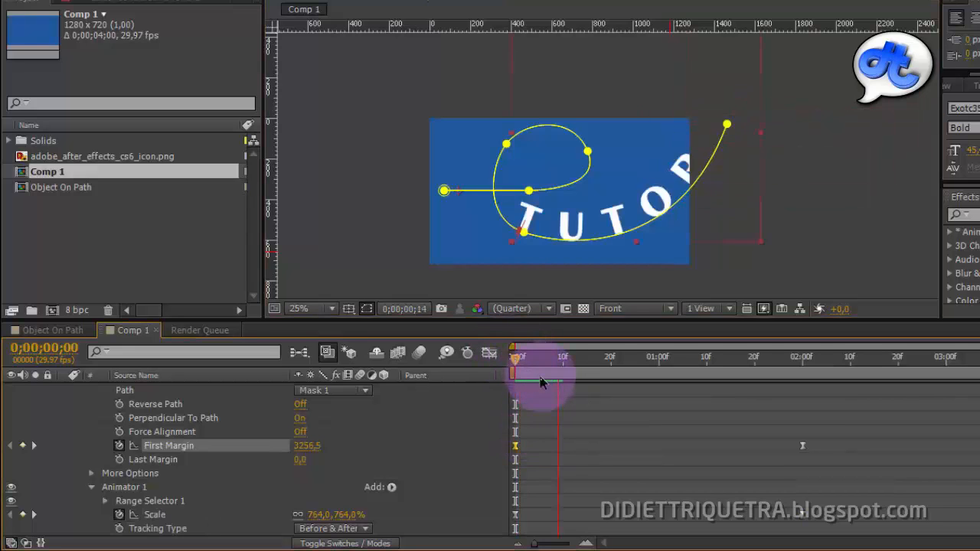
{"action": "key", "text": "space"}
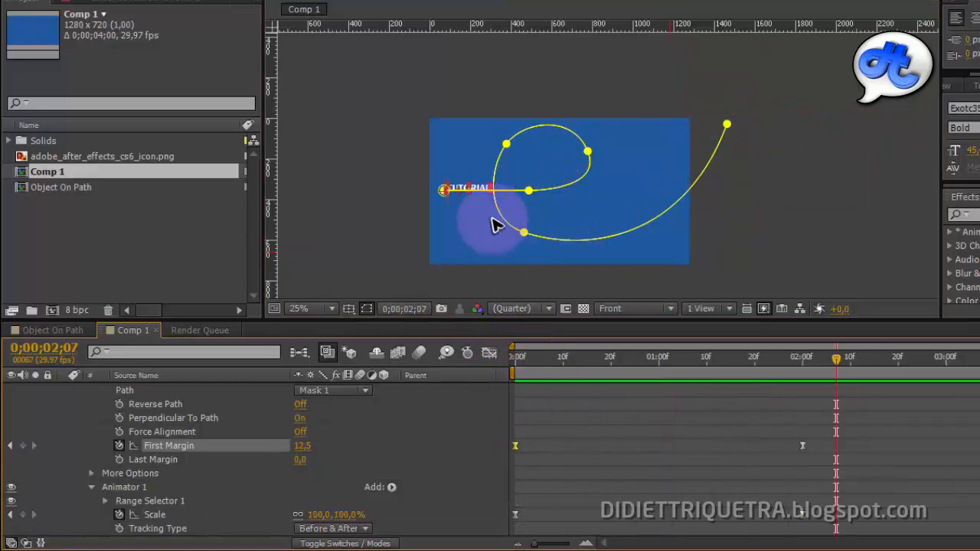
Deselect the text layer and preview the animation from the first frame at closer magnification
{"action": "scroll", "coordinate": [491, 214], "scroll_direction": "up", "scroll_amount": 2}
{"action": "left_click", "coordinate": [855, 257]}
{"action": "left_click_drag", "start_coordinate": [505, 235], "coordinate": [631, 192]}
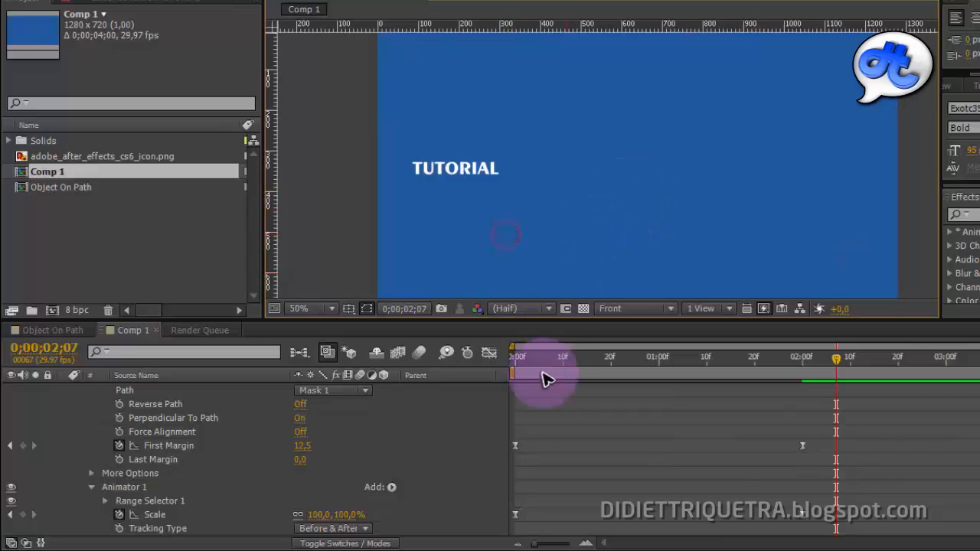
{"action": "left_click_drag", "start_coordinate": [549, 355], "coordinate": [477, 360]}
{"action": "key", "text": "space"}
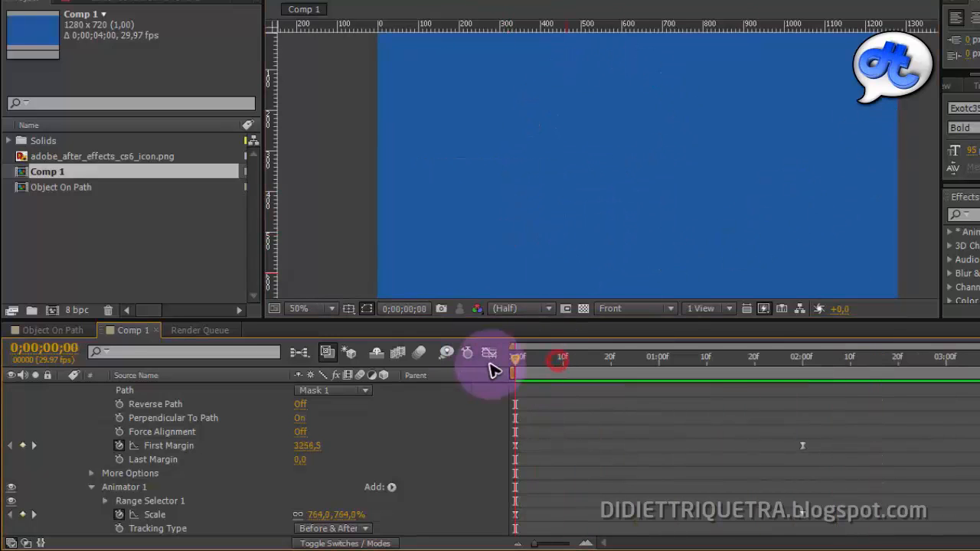
Set the Tracking Amount to 23 and the Scale to 181% at 0;00;02;00, and preview the animation
{"action": "left_click_drag", "start_coordinate": [494, 370], "coordinate": [802, 372]}
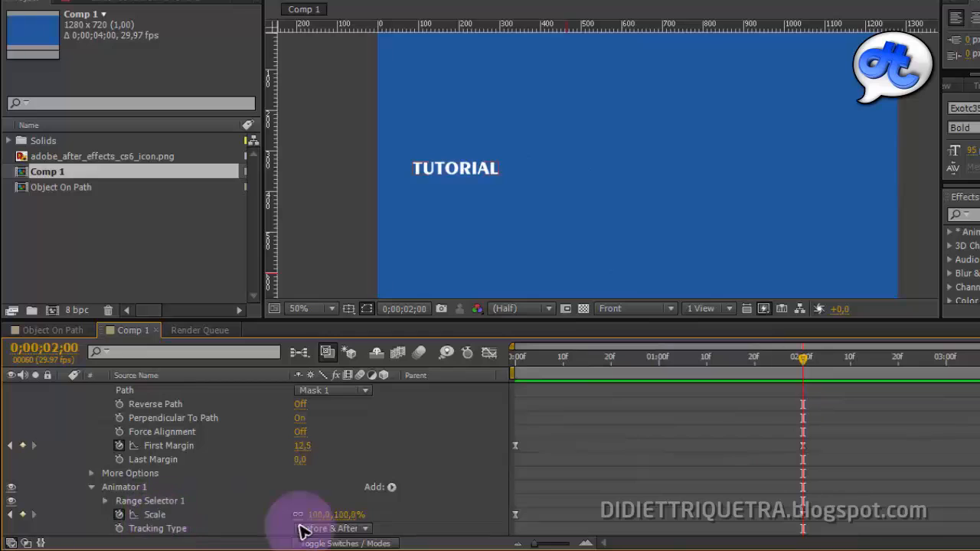
{"action": "mouse_move", "coordinate": [320, 518]}
{"action": "left_mouse_down"}
{"action": "mouse_move", "coordinate": [467, 500]}
{"action": "mouse_move", "coordinate": [291, 499]}
{"action": "mouse_move", "coordinate": [320, 506]}
{"action": "left_mouse_up"}
{"action": "scroll", "coordinate": [293, 496], "scroll_direction": "down", "scroll_amount": 2}
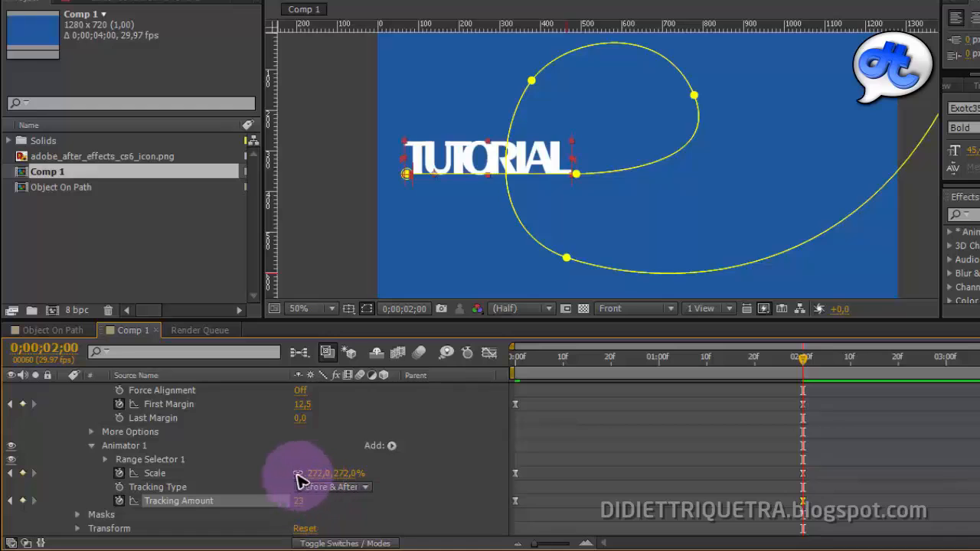
{"action": "left_click_drag", "start_coordinate": [298, 473], "coordinate": [276, 485]}
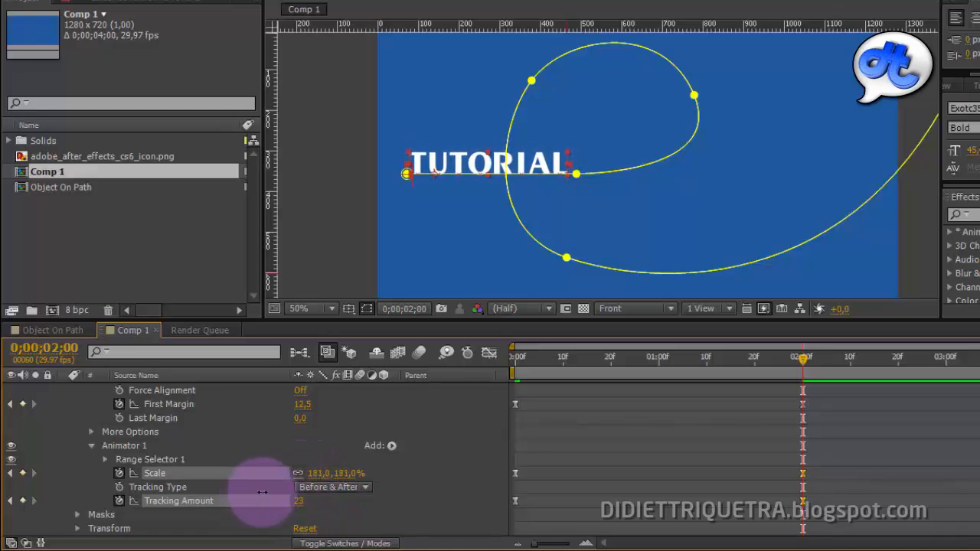
{"action": "left_click_drag", "start_coordinate": [704, 365], "coordinate": [492, 369]}
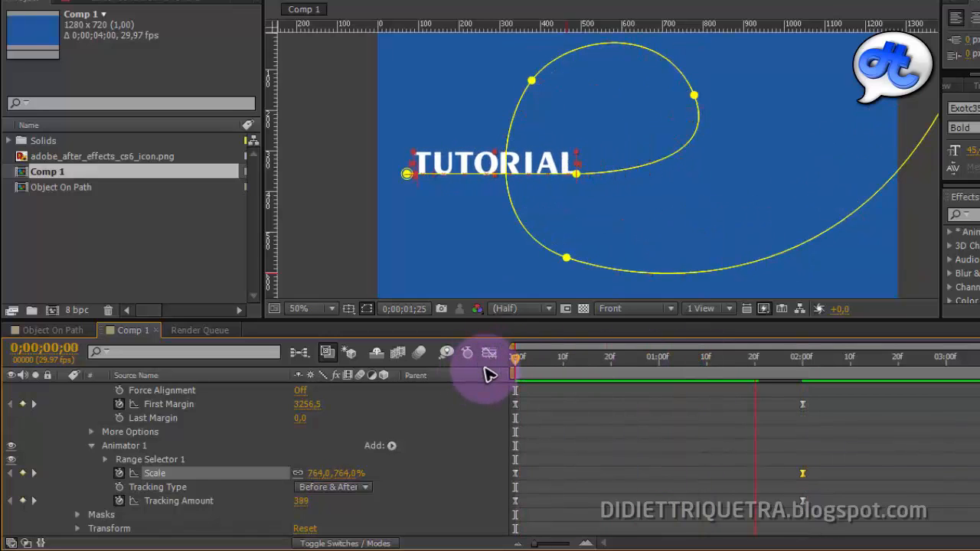
{"action": "key", "text": "space"}
{"action": "left_click", "coordinate": [908, 247]}
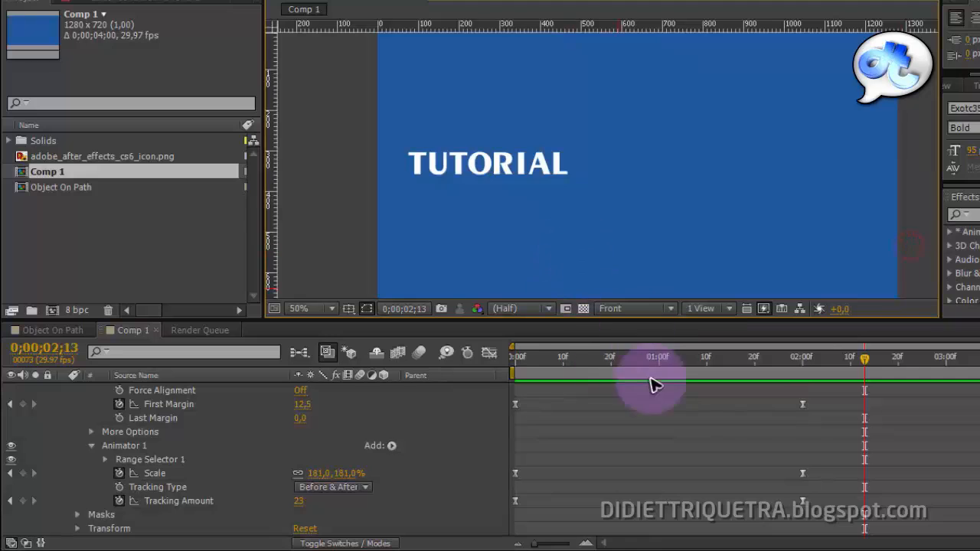
Enlarge the composition viewer, fit the whole frame in it and replay the animation from the first frame
{"action": "left_click_drag", "start_coordinate": [663, 360], "coordinate": [505, 363]}
{"action": "scroll", "coordinate": [575, 267], "scroll_direction": "down", "scroll_amount": 2}
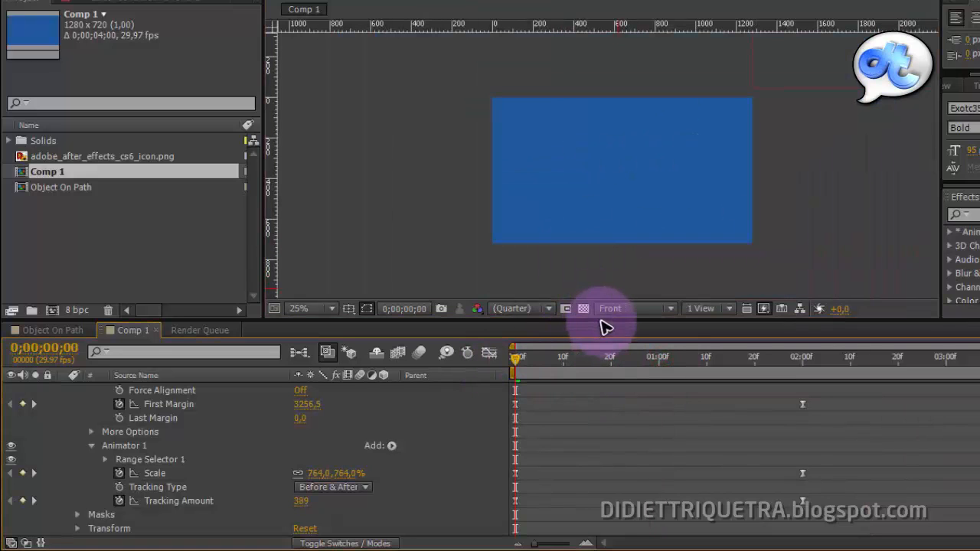
{"action": "left_click_drag", "start_coordinate": [603, 319], "coordinate": [597, 351]}
{"action": "scroll", "coordinate": [580, 301], "scroll_direction": "up", "scroll_amount": 2}
{"action": "left_click_drag", "start_coordinate": [305, 342], "coordinate": [367, 65]}
{"action": "key", "text": "space"}
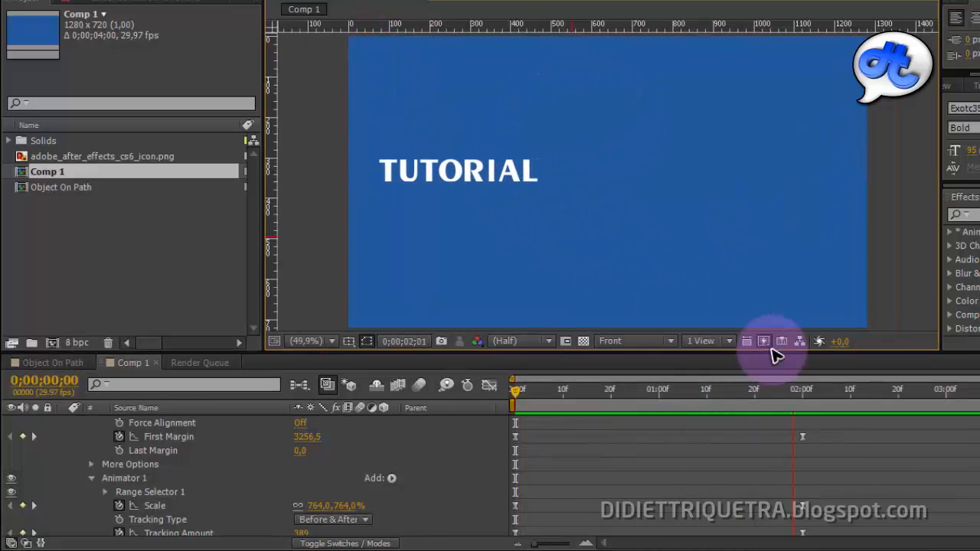
{"action": "left_click", "coordinate": [524, 392]}
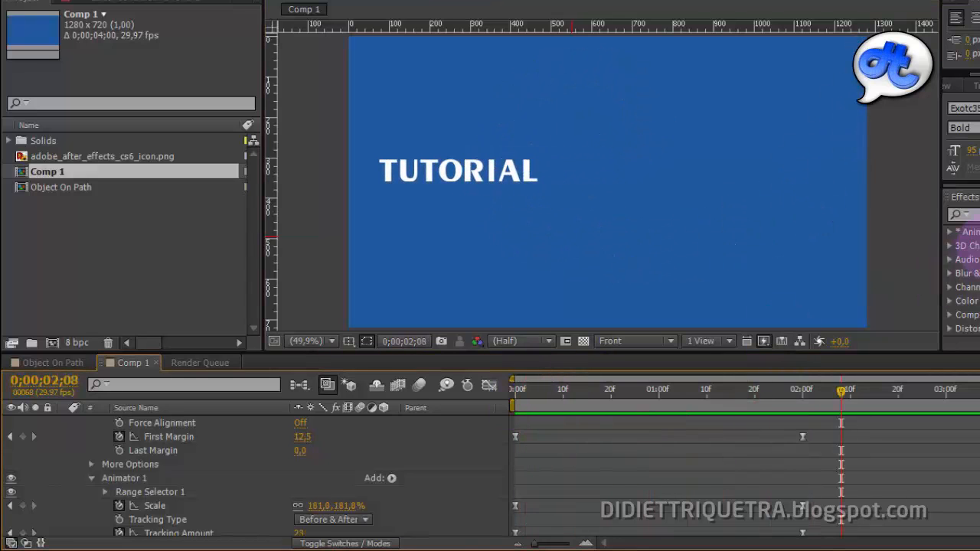
Move the TUTORIAL layer together with its path slightly to the right, and preview the animation from the start
{"action": "scroll", "coordinate": [229, 459], "scroll_direction": "up", "scroll_amount": 3}
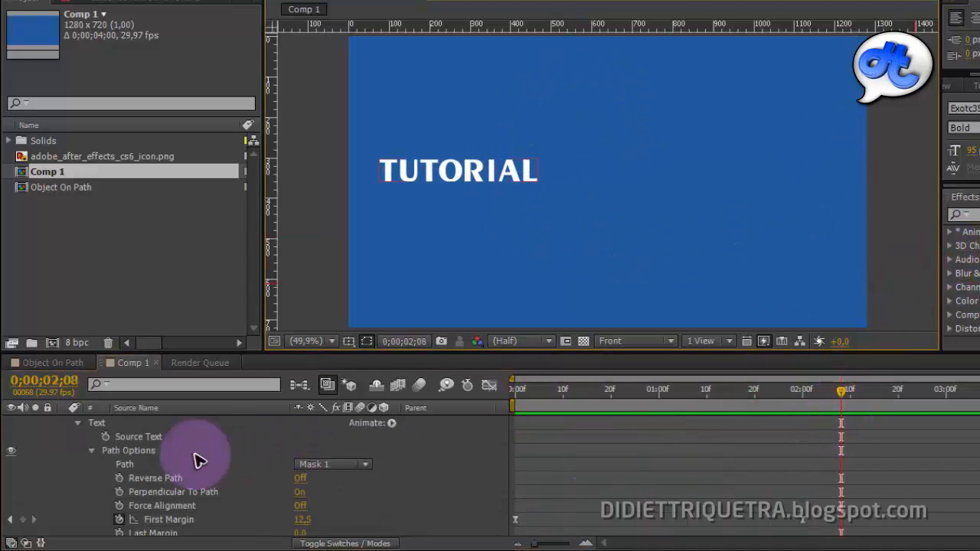
{"action": "scroll", "coordinate": [157, 444], "scroll_direction": "up", "scroll_amount": 1}
{"action": "left_click", "coordinate": [157, 425]}
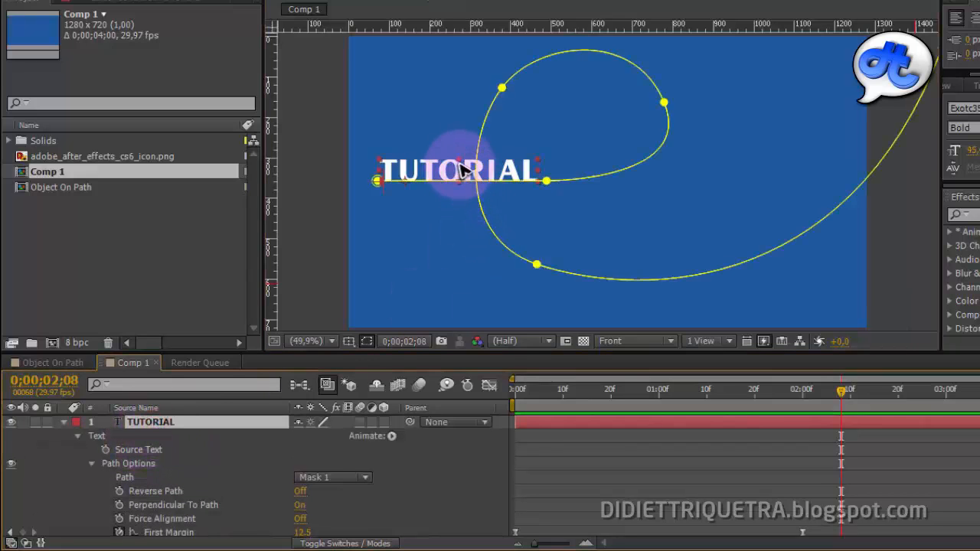
{"action": "left_click_drag", "start_coordinate": [461, 170], "coordinate": [486, 168]}
{"action": "left_click_drag", "start_coordinate": [671, 391], "coordinate": [448, 401]}
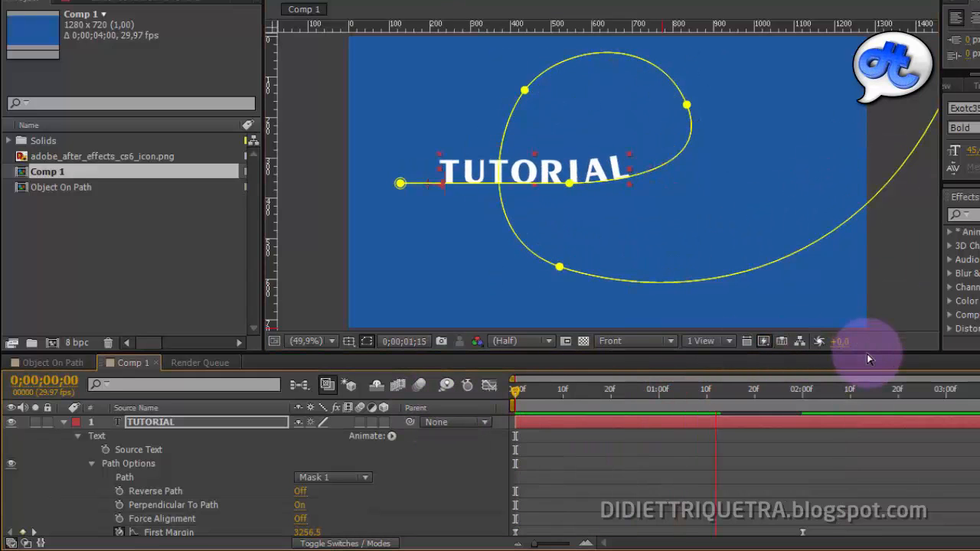
{"action": "key", "text": "space"}
{"action": "left_click_drag", "start_coordinate": [720, 390], "coordinate": [468, 402]}
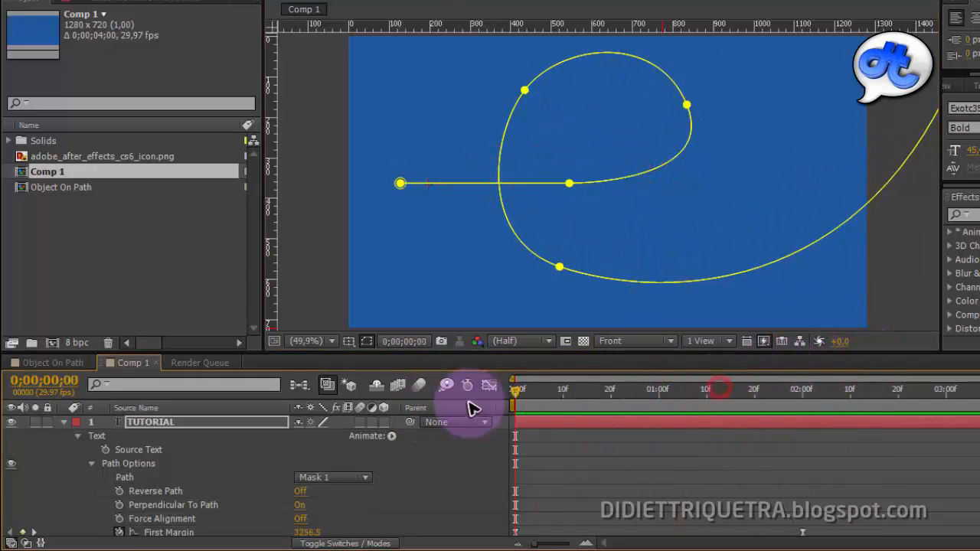
{"action": "key", "text": "space"}
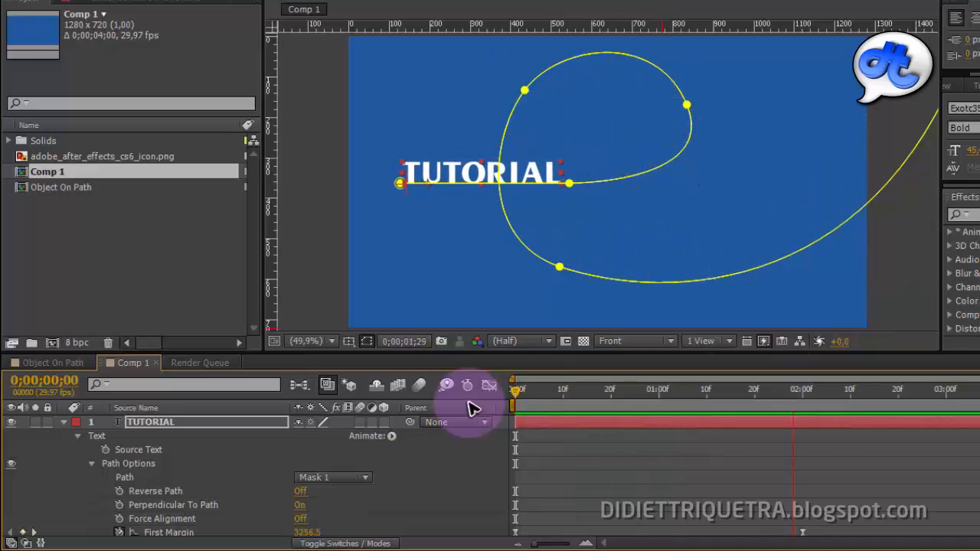
{"action": "left_click", "coordinate": [905, 268]}
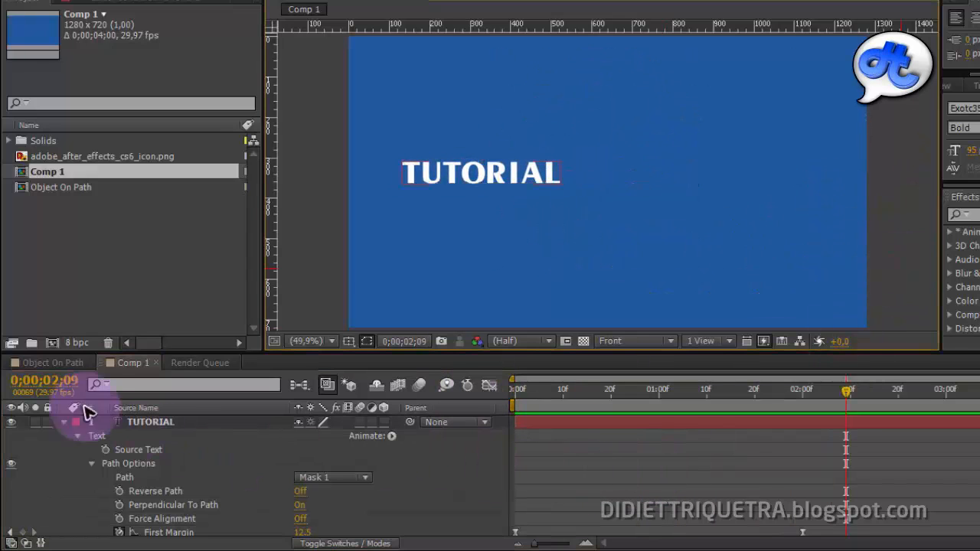
Examine the Object On Path example by scrubbing its text and icon animation to 0;00;03;18
{"action": "left_click", "coordinate": [65, 364]}
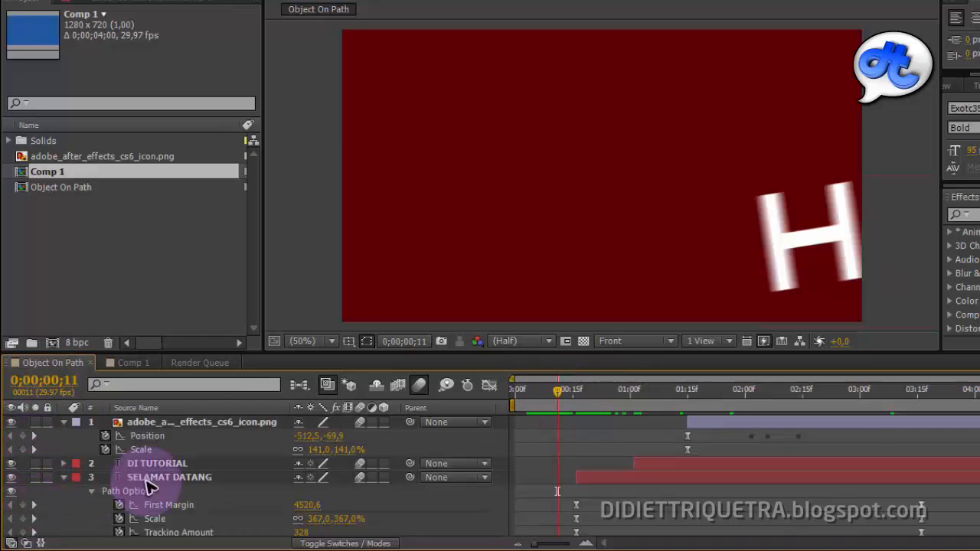
{"action": "scroll", "coordinate": [582, 440], "scroll_direction": "down", "scroll_amount": 2}
{"action": "scroll", "coordinate": [601, 446], "scroll_direction": "up", "scroll_amount": 2}
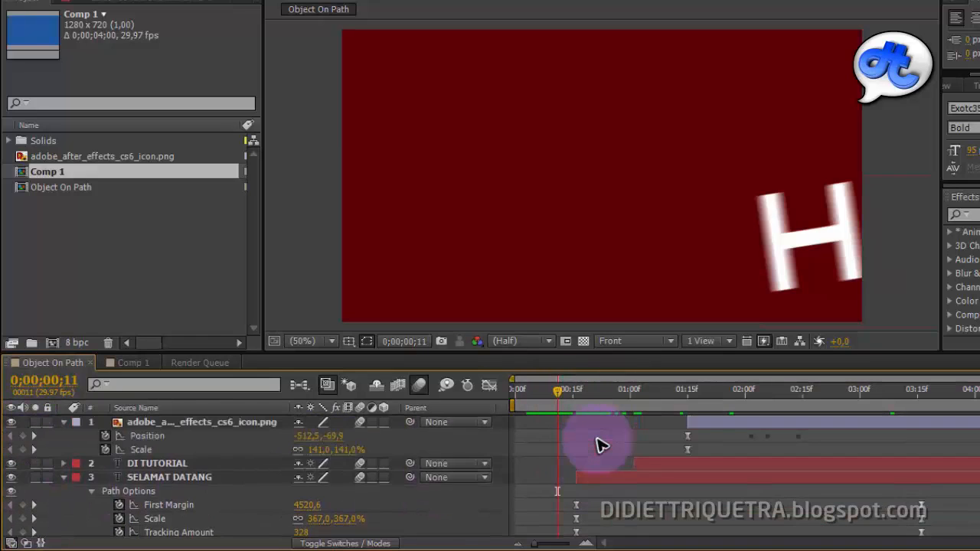
{"action": "left_click_drag", "start_coordinate": [540, 412], "coordinate": [929, 403]}
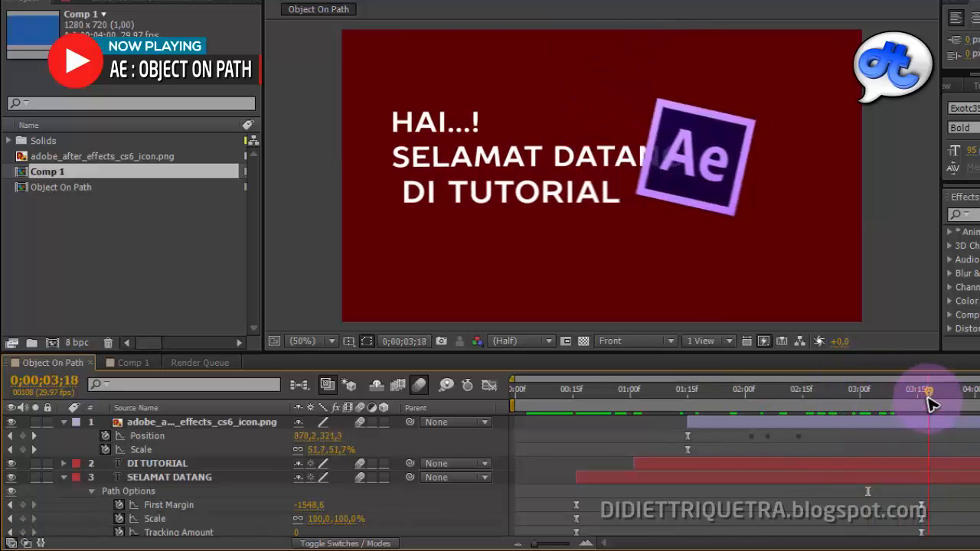
Collapse the TUTORIAL layer in Comp 1 and add adobe_after_effects_cs6_icon.png beneath it
{"action": "left_click", "coordinate": [128, 365]}
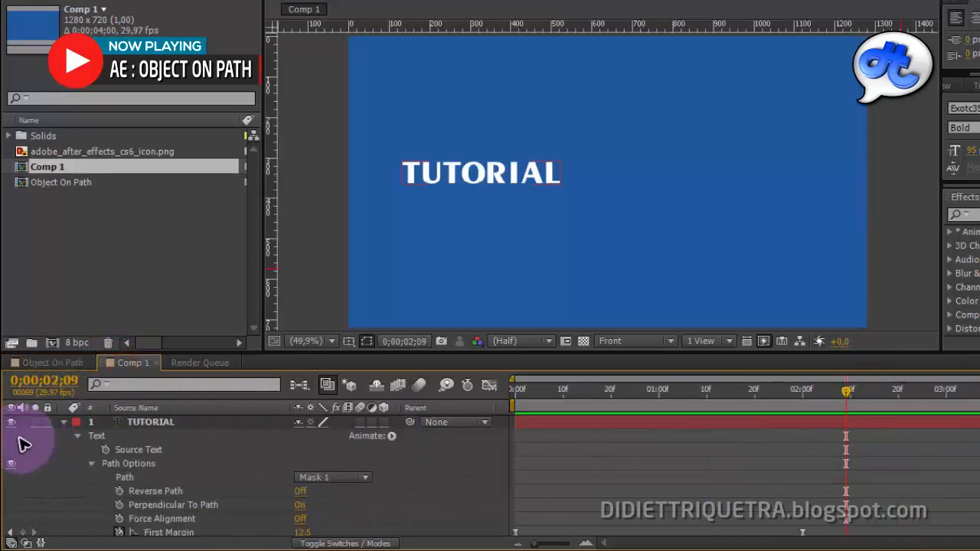
{"action": "left_click", "coordinate": [65, 424]}
{"action": "left_click", "coordinate": [121, 276]}
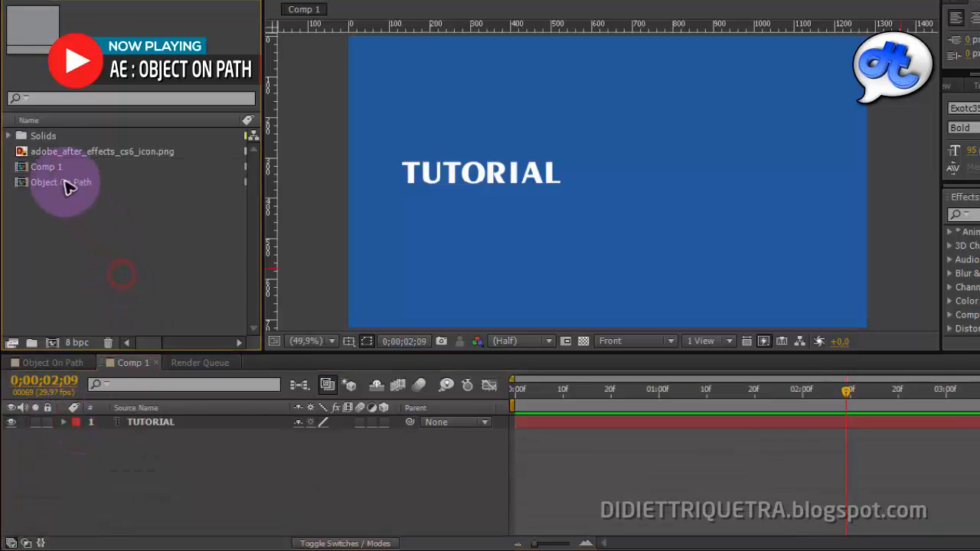
{"action": "left_click", "coordinate": [73, 150]}
{"action": "left_click_drag", "start_coordinate": [116, 155], "coordinate": [161, 456]}
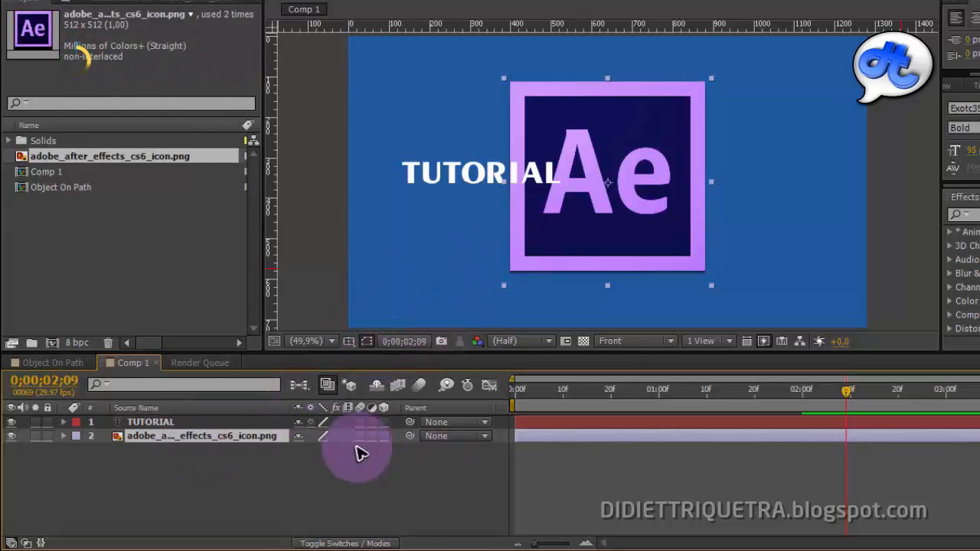
Activate the Pen tool for the icon layer and show the guides in the composition viewer
{"action": "left_click", "coordinate": [218, 436]}
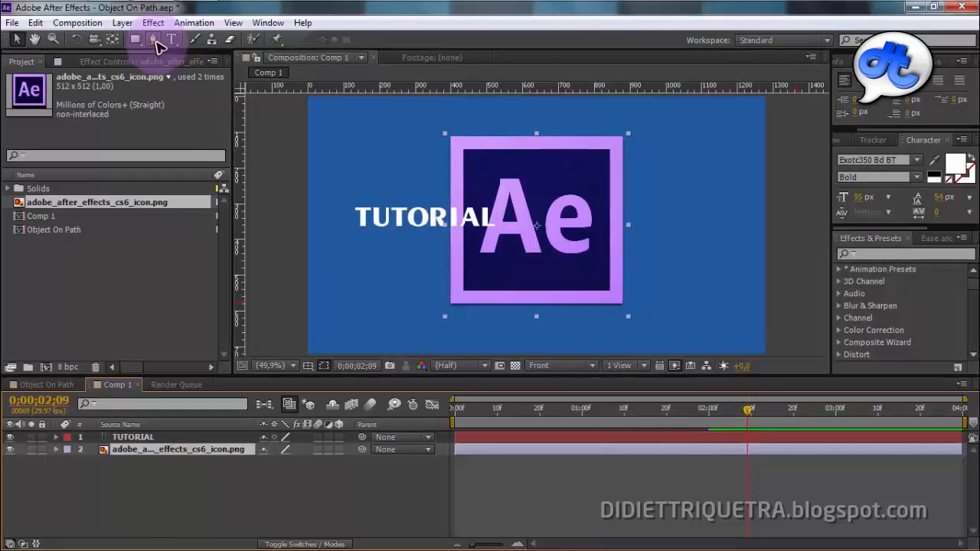
{"action": "left_click", "coordinate": [154, 39]}
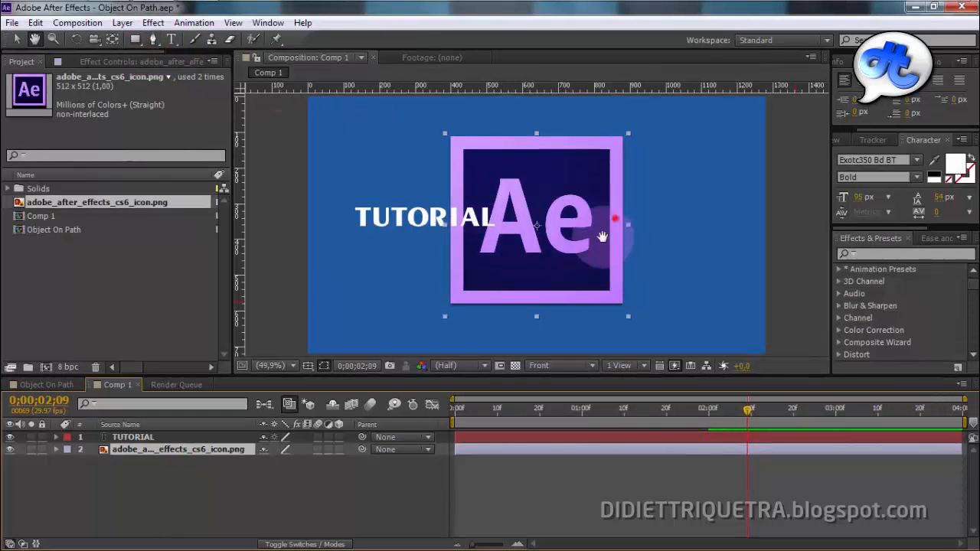
{"action": "mouse_move", "coordinate": [617, 219]}
{"action": "left_mouse_down"}
{"action": "mouse_move", "coordinate": [608, 207]}
{"action": "mouse_move", "coordinate": [609, 222]}
{"action": "left_mouse_up"}
{"action": "scroll", "coordinate": [568, 225], "scroll_direction": "down", "scroll_amount": 2}
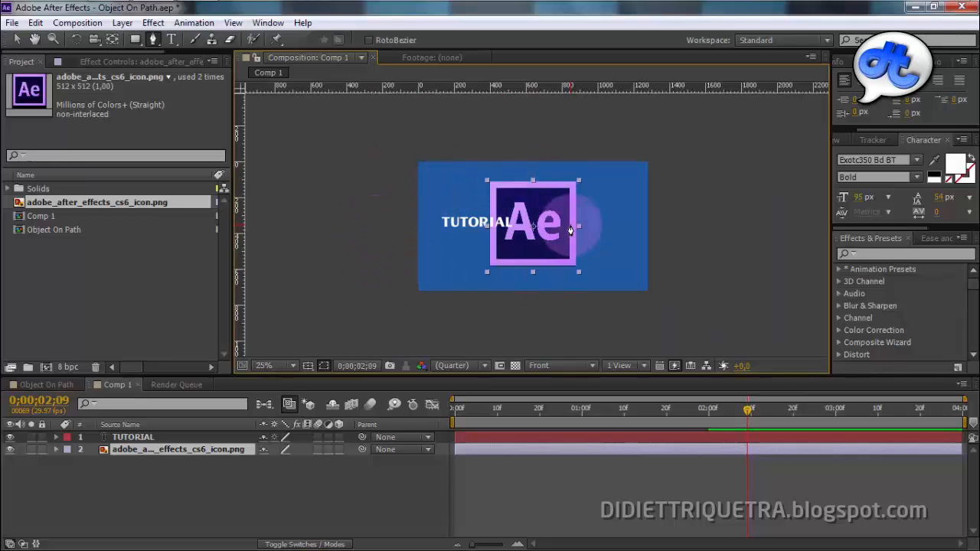
{"action": "left_click", "coordinate": [419, 120]}
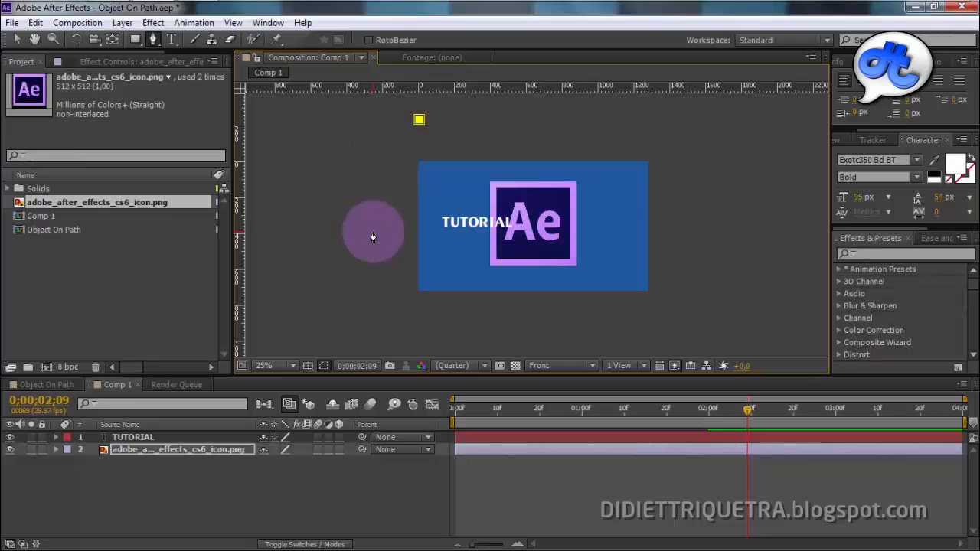
{"action": "key", "text": "ctrl+z"}
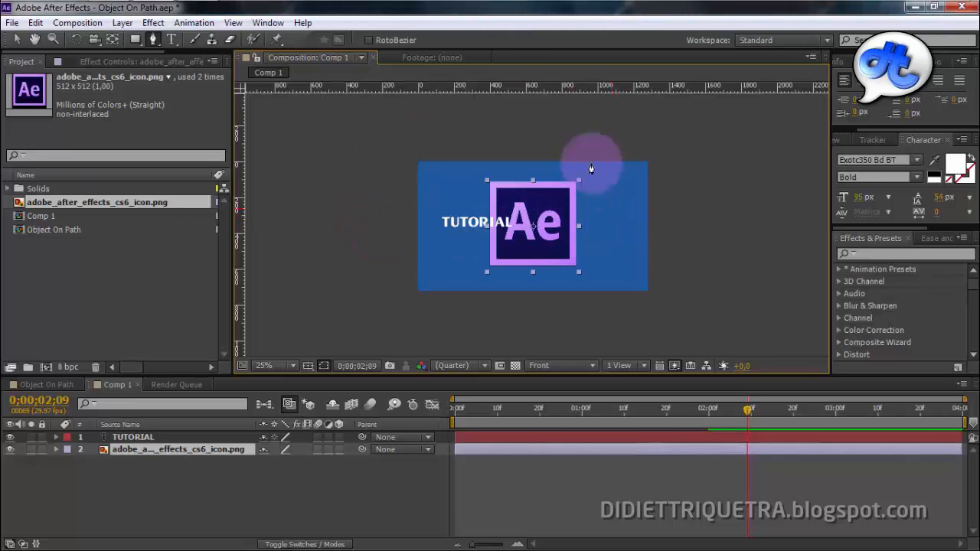
{"action": "left_click", "coordinate": [307, 365]}
{"action": "left_click", "coordinate": [338, 436]}
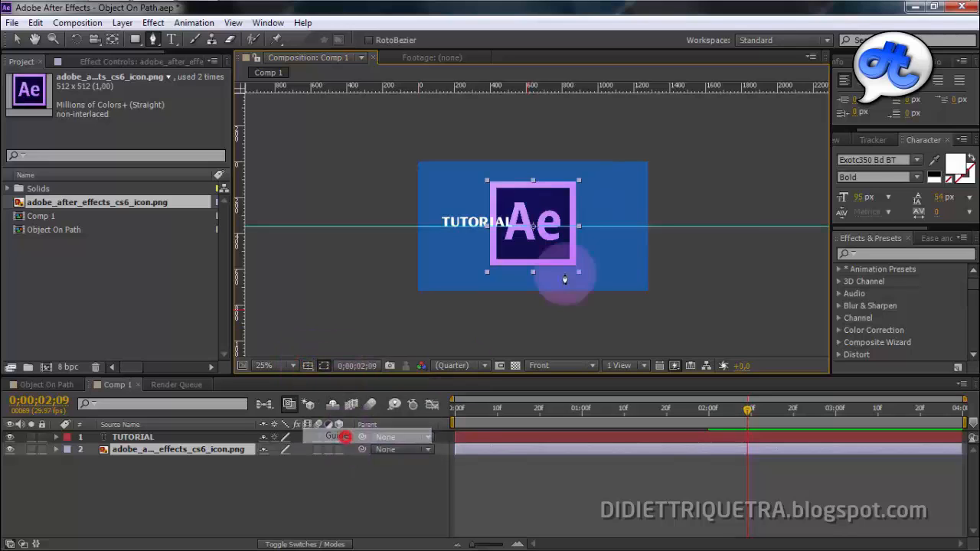
Draw an open curved mask path on the icon layer, from beside the icon, looping around it, and ending beyond the composition's upper-left edge
{"action": "key", "text": "period"}
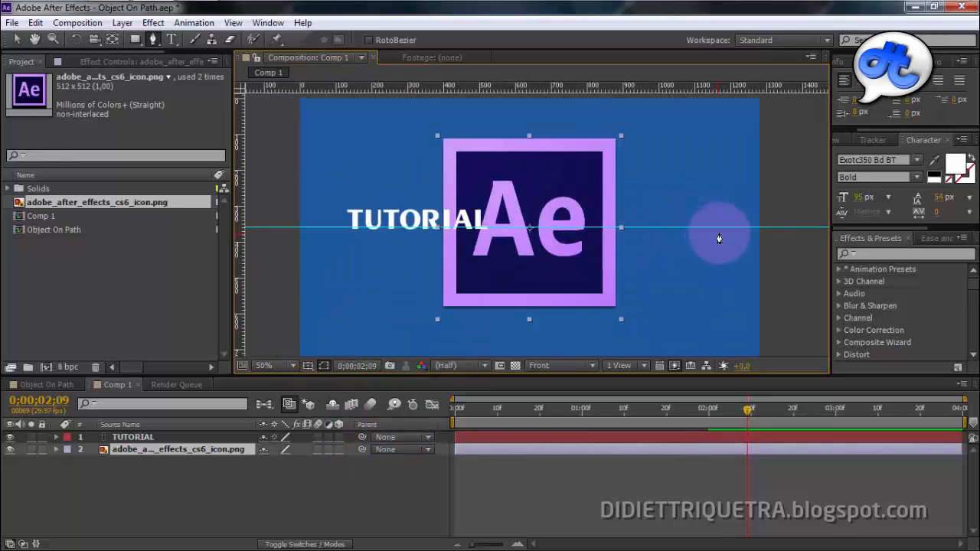
{"action": "left_click", "coordinate": [718, 231]}
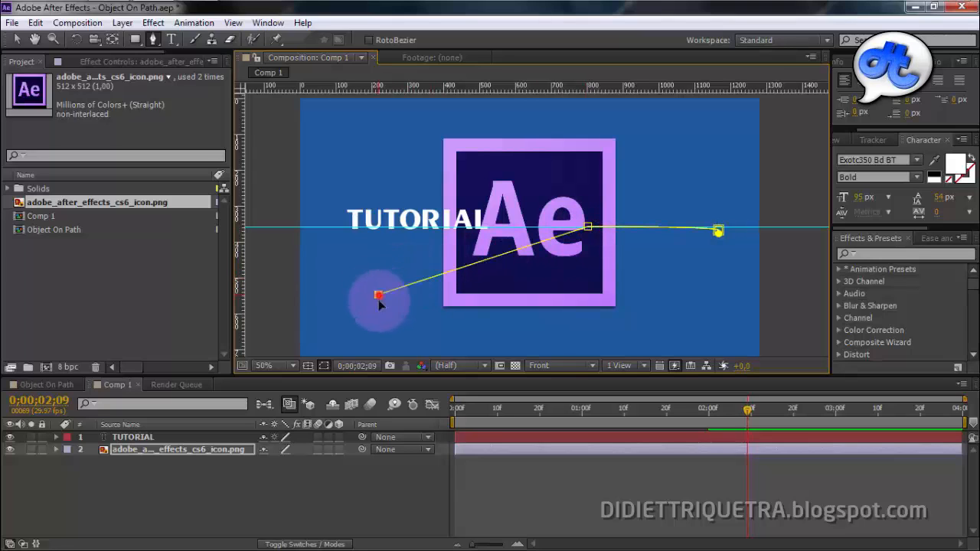
{"action": "left_click_drag", "start_coordinate": [408, 353], "coordinate": [382, 395]}
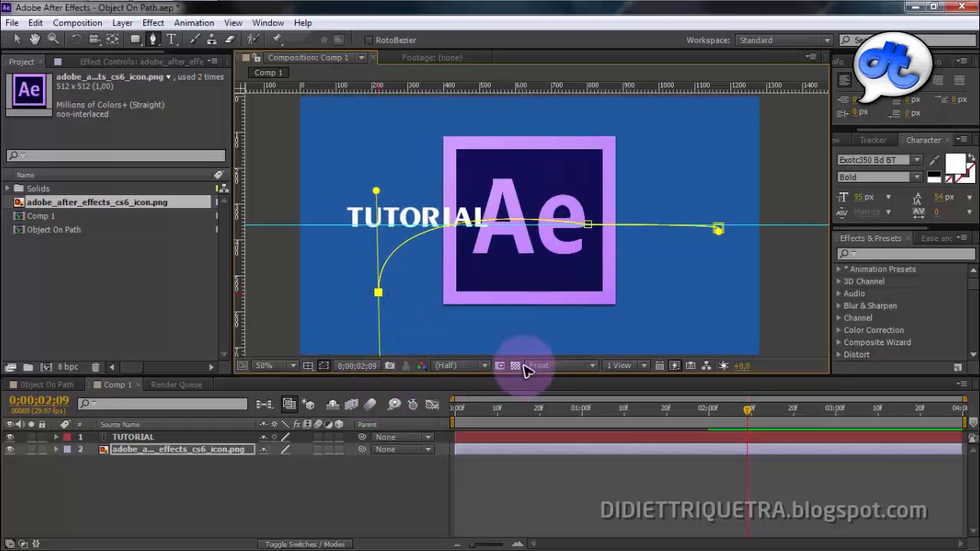
{"action": "scroll", "coordinate": [656, 284], "scroll_direction": "down", "scroll_amount": 3}
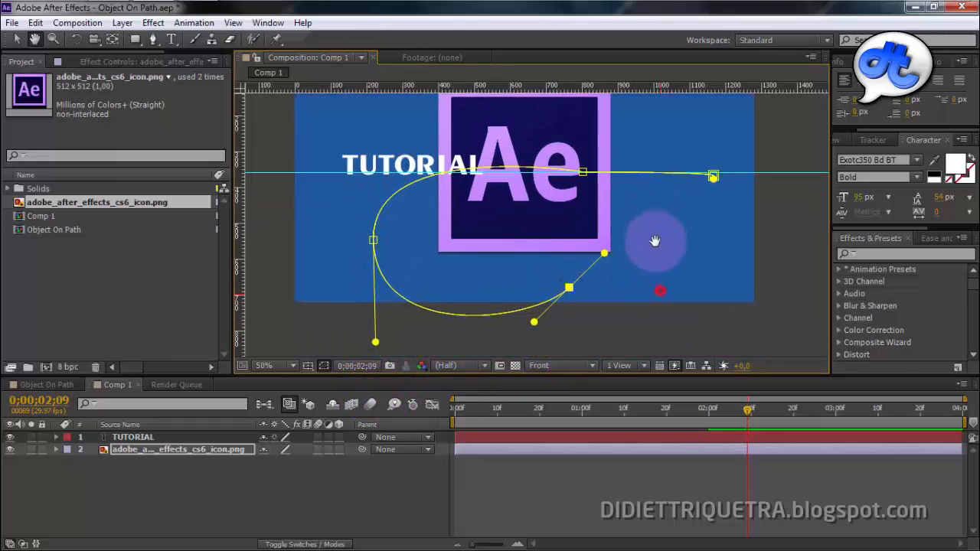
{"action": "left_click_drag", "start_coordinate": [571, 284], "coordinate": [610, 276]}
{"action": "key", "text": "space"}
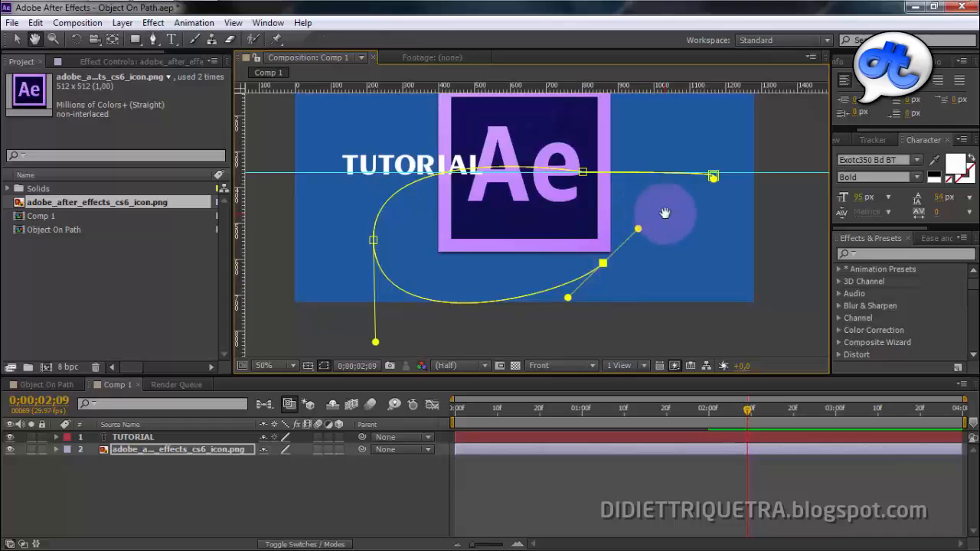
{"action": "left_click_drag", "start_coordinate": [666, 213], "coordinate": [681, 256]}
{"action": "left_click_drag", "start_coordinate": [570, 141], "coordinate": [419, 105]}
{"action": "key", "text": "space"}
{"action": "left_click_drag", "start_coordinate": [341, 131], "coordinate": [360, 159]}
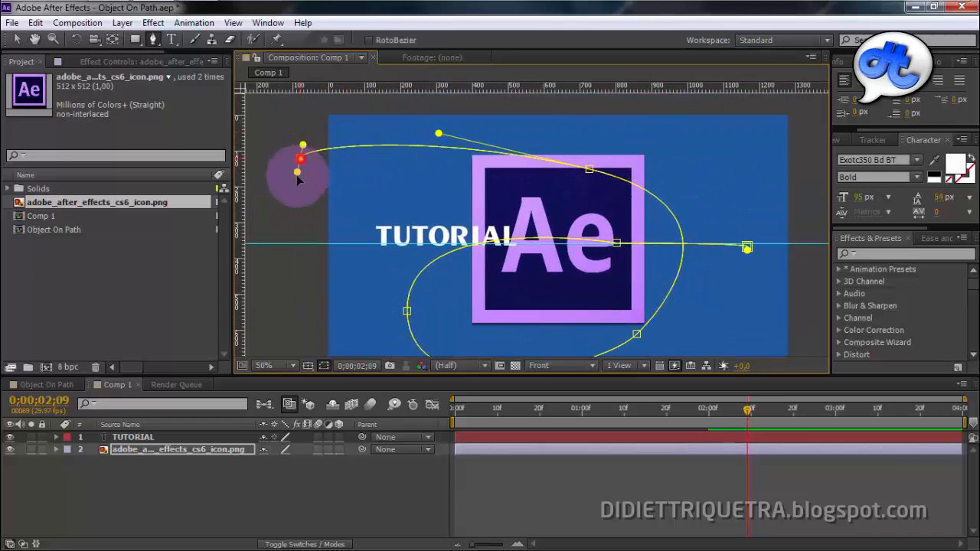
{"action": "left_click_drag", "start_coordinate": [201, 200], "coordinate": [200, 202]}
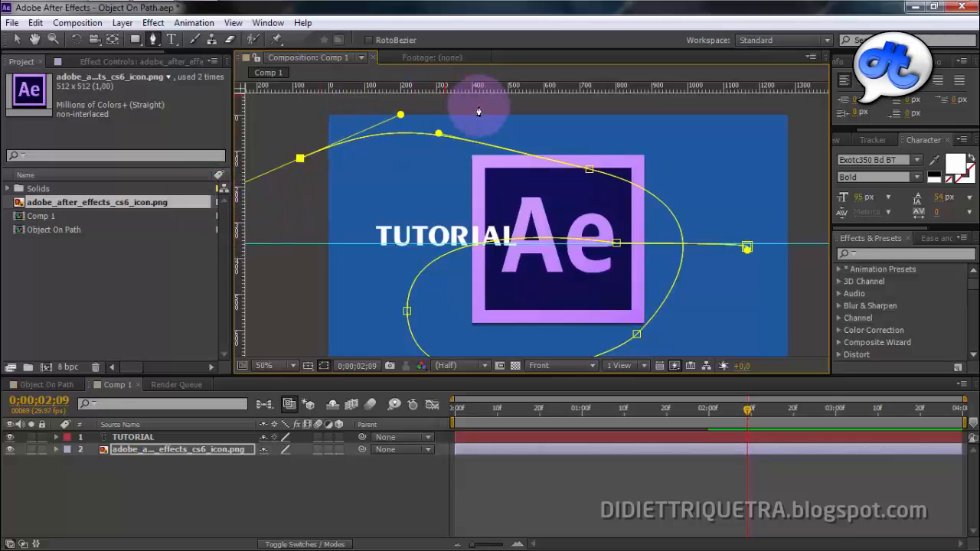
Widen the path's upper arc by extending its curve handle, raising the upper vertex and moving the end vertex farther outside the composition
{"action": "left_click_drag", "start_coordinate": [438, 135], "coordinate": [515, 115]}
{"action": "left_click_drag", "start_coordinate": [591, 171], "coordinate": [609, 159]}
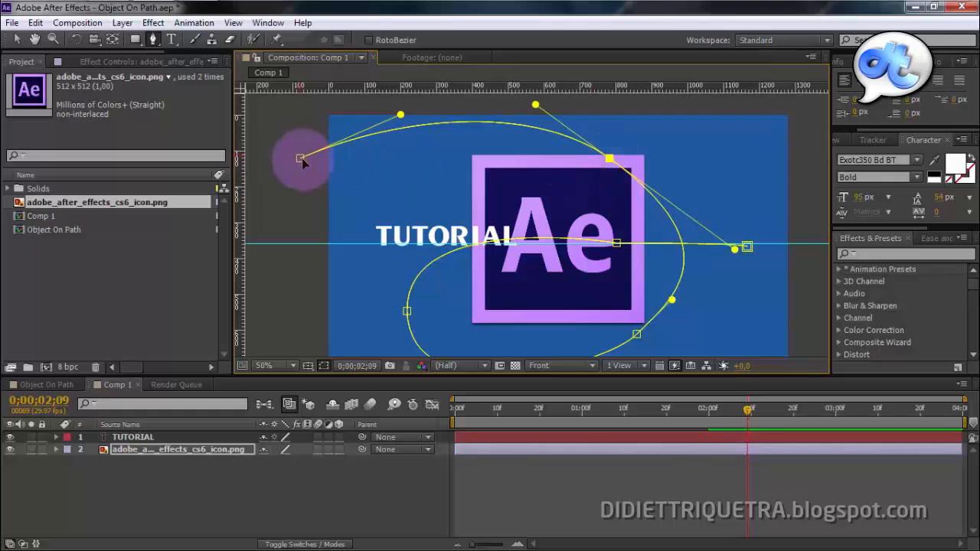
{"action": "left_click_drag", "start_coordinate": [299, 159], "coordinate": [249, 177]}
{"action": "left_click_drag", "start_coordinate": [610, 158], "coordinate": [618, 151]}
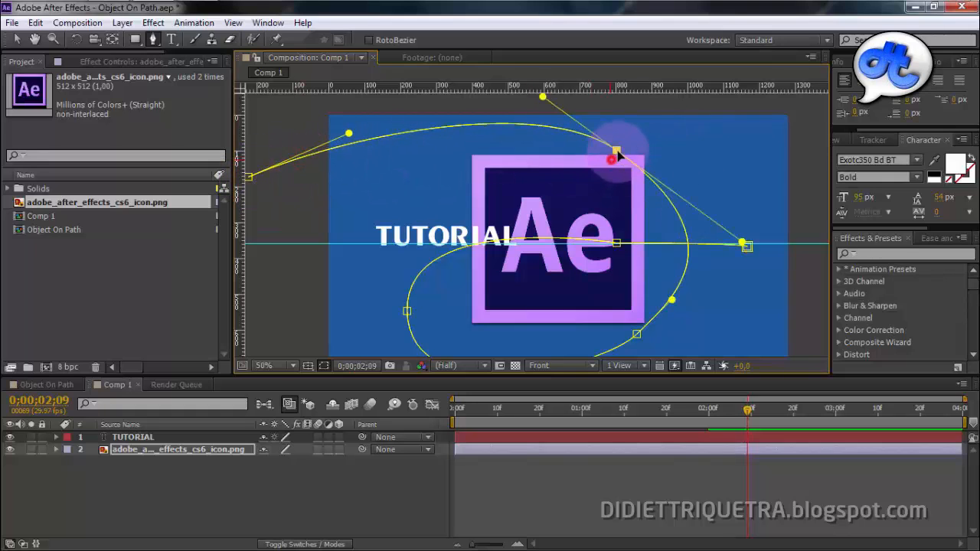
Smooth the lower loop of the path by moving its lower-right vertex outward and readjusting the left vertex's curve handles
{"action": "key", "text": "space"}
{"action": "left_click_drag", "start_coordinate": [664, 180], "coordinate": [677, 151]}
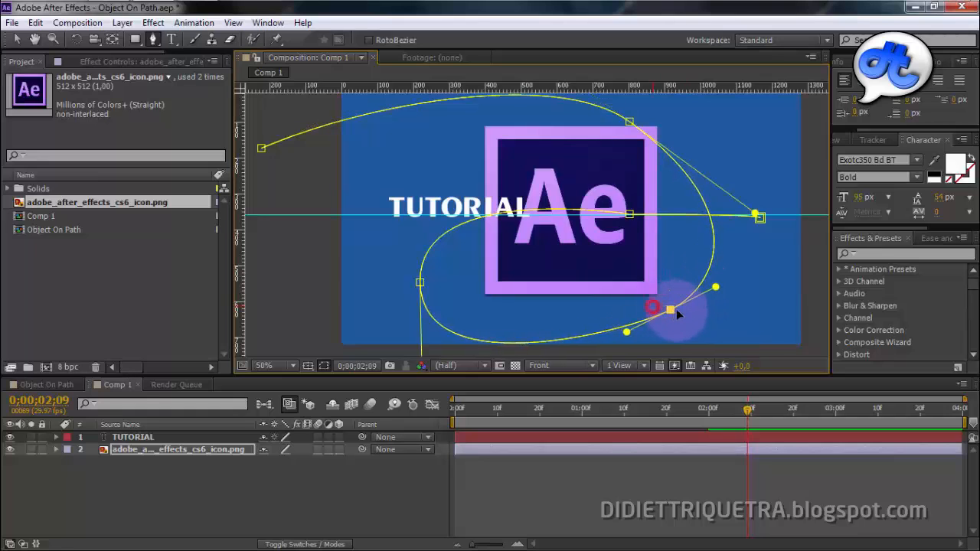
{"action": "key", "text": "space"}
{"action": "left_click_drag", "start_coordinate": [494, 300], "coordinate": [502, 262]}
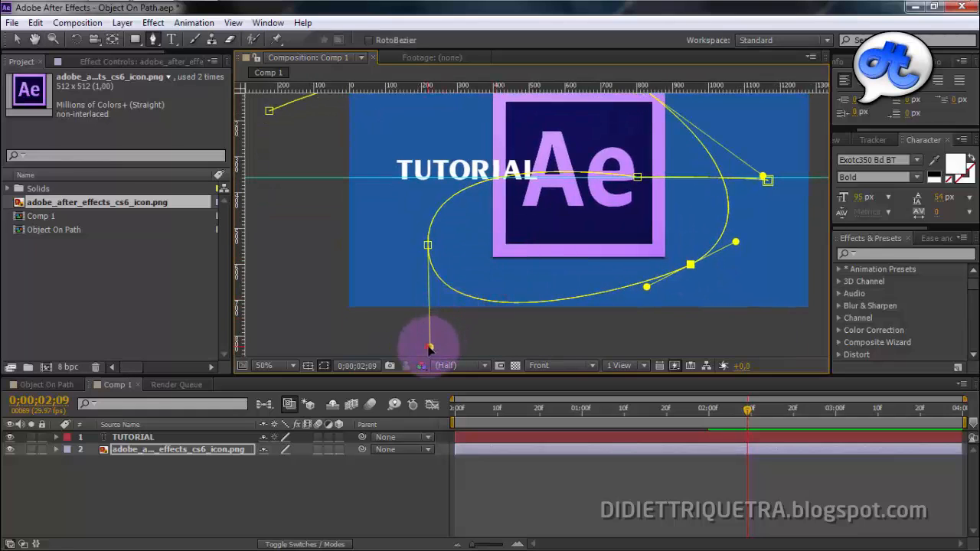
{"action": "left_click_drag", "start_coordinate": [430, 349], "coordinate": [476, 334]}
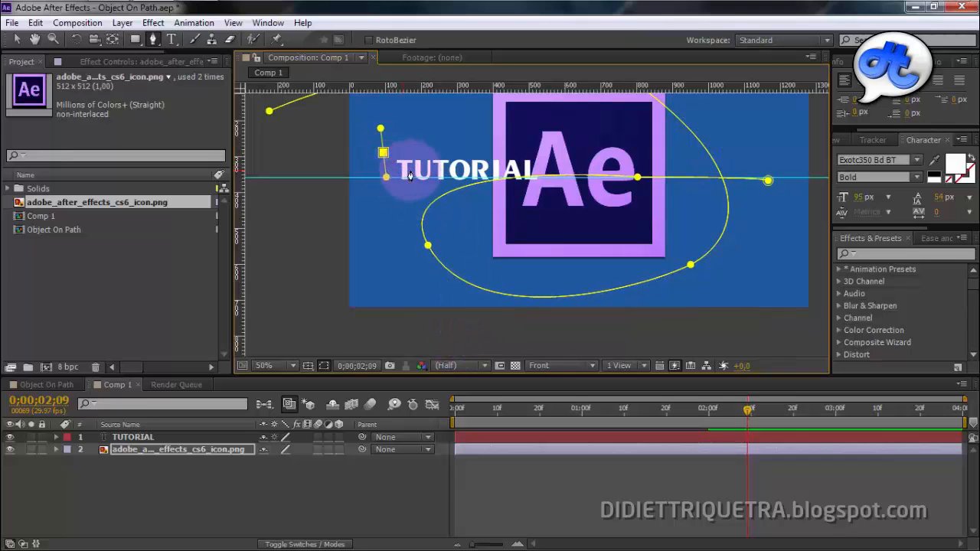
{"action": "left_click", "coordinate": [435, 245]}
{"action": "left_click_drag", "start_coordinate": [429, 249], "coordinate": [408, 171]}
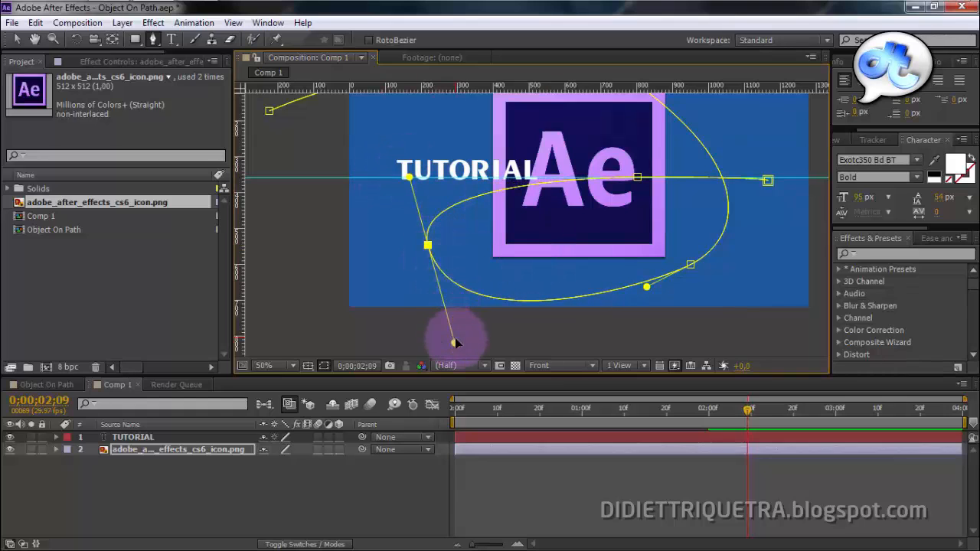
{"action": "left_click_drag", "start_coordinate": [454, 342], "coordinate": [413, 338]}
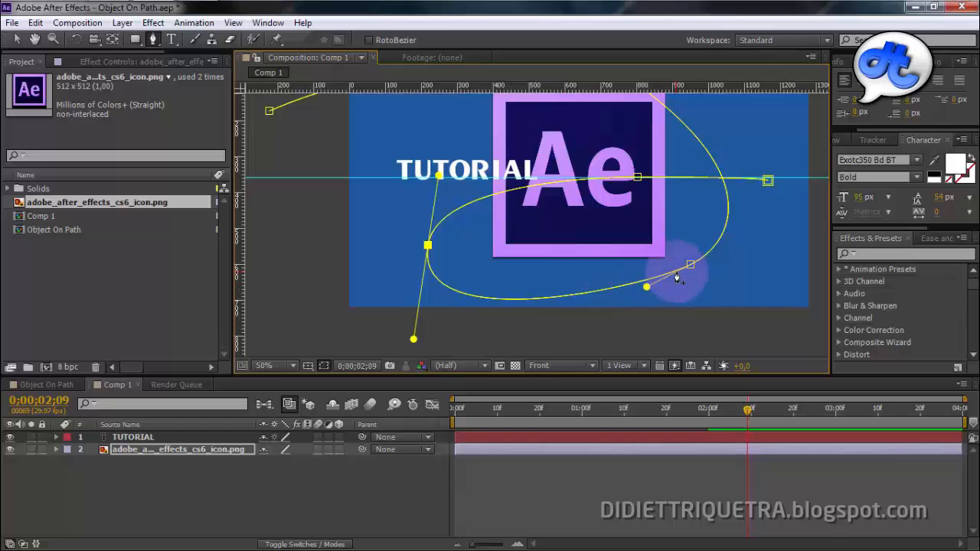
{"action": "left_click_drag", "start_coordinate": [706, 262], "coordinate": [699, 268]}
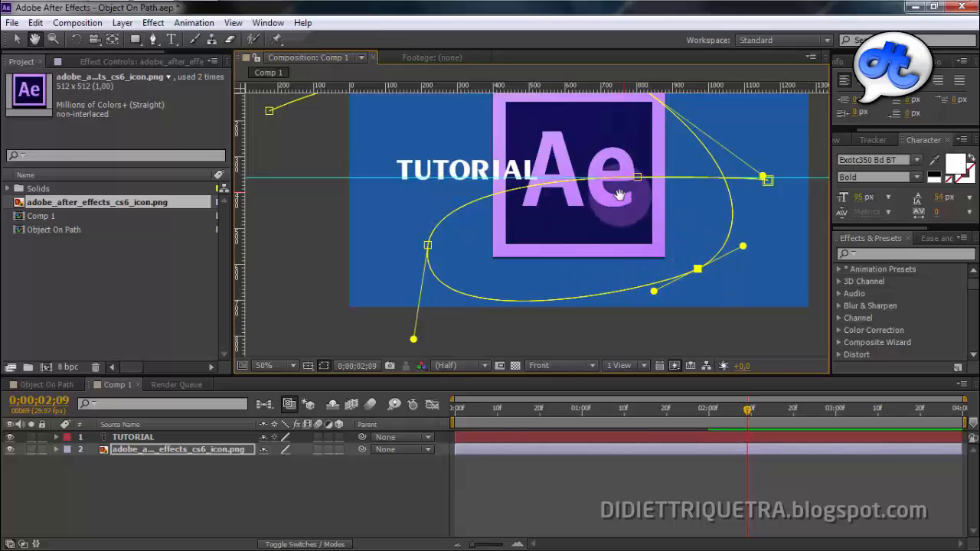
Activate the Selection tool, deselect the path's vertices, and reselect the icon layer
{"action": "left_click_drag", "start_coordinate": [621, 194], "coordinate": [540, 253]}
{"action": "left_click", "coordinate": [18, 40]}
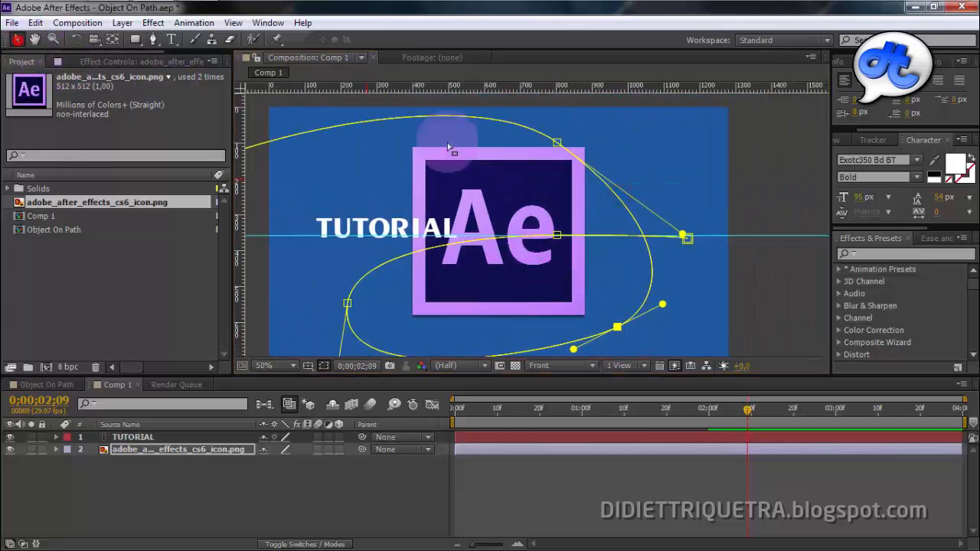
{"action": "left_click", "coordinate": [762, 177]}
{"action": "key", "text": "space"}
{"action": "left_click_drag", "start_coordinate": [679, 162], "coordinate": [735, 149]}
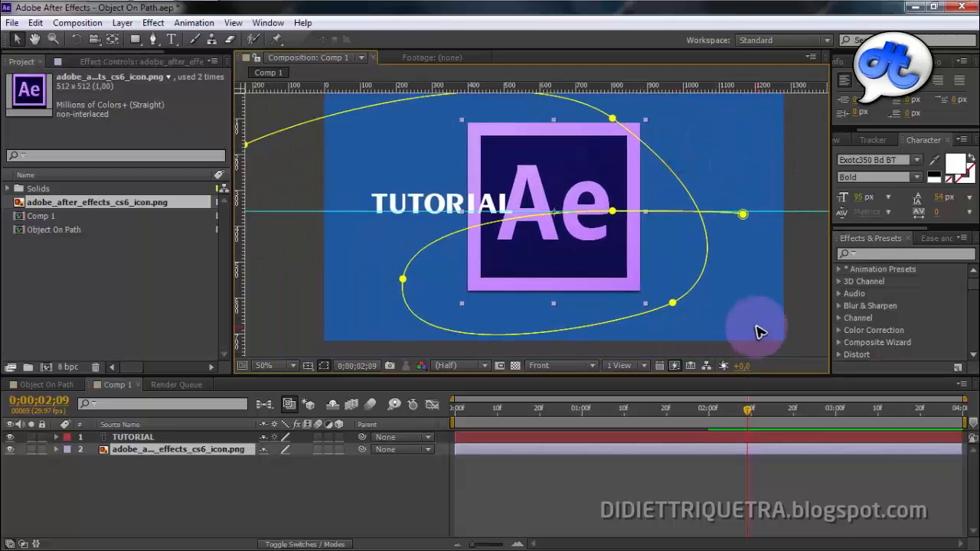
{"action": "left_click", "coordinate": [783, 291]}
{"action": "left_click", "coordinate": [235, 448]}
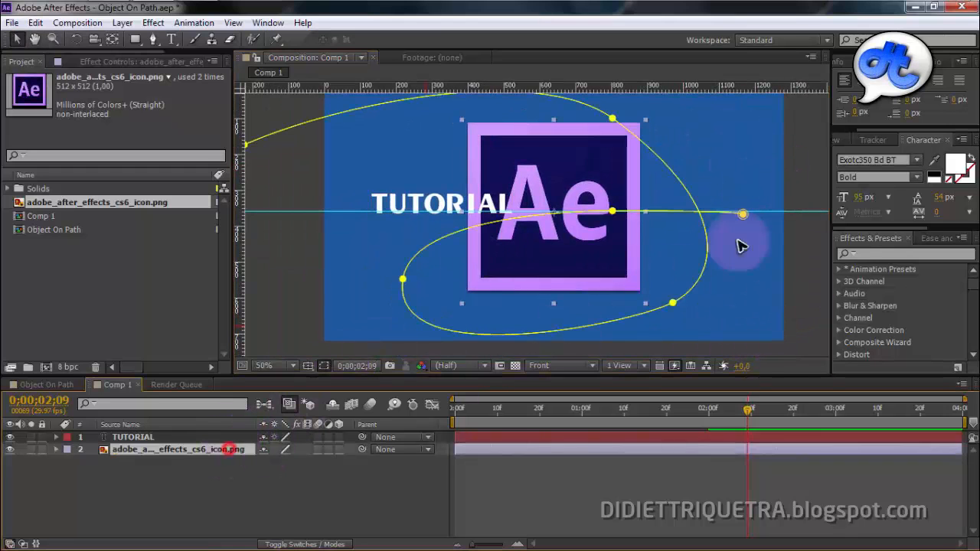
{"action": "scroll", "coordinate": [703, 236], "scroll_direction": "up", "scroll_amount": 1}
{"action": "key", "text": "space"}
{"action": "left_click_drag", "start_coordinate": [773, 241], "coordinate": [442, 264]}
{"action": "left_click", "coordinate": [623, 228]}
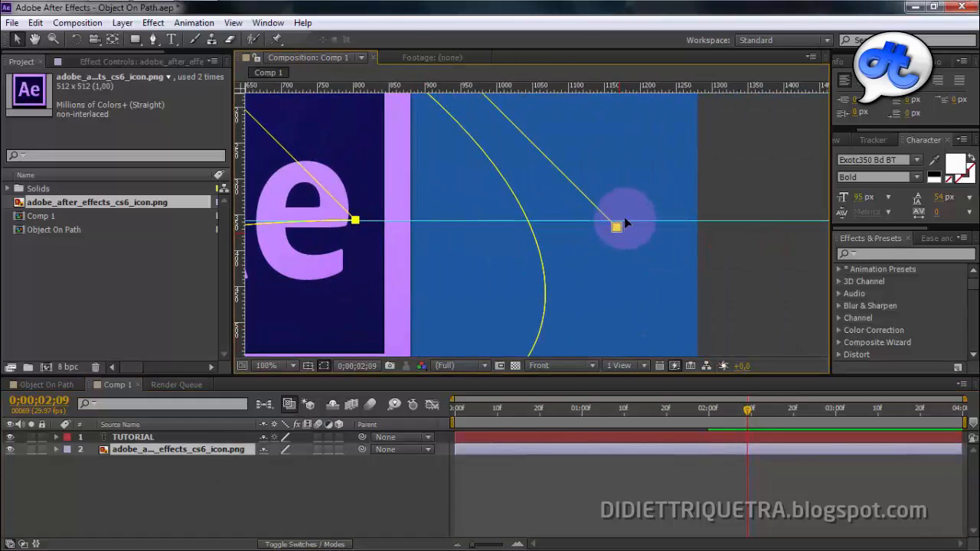
{"action": "key", "text": "ctrl+z"}
{"action": "left_click", "coordinate": [618, 230]}
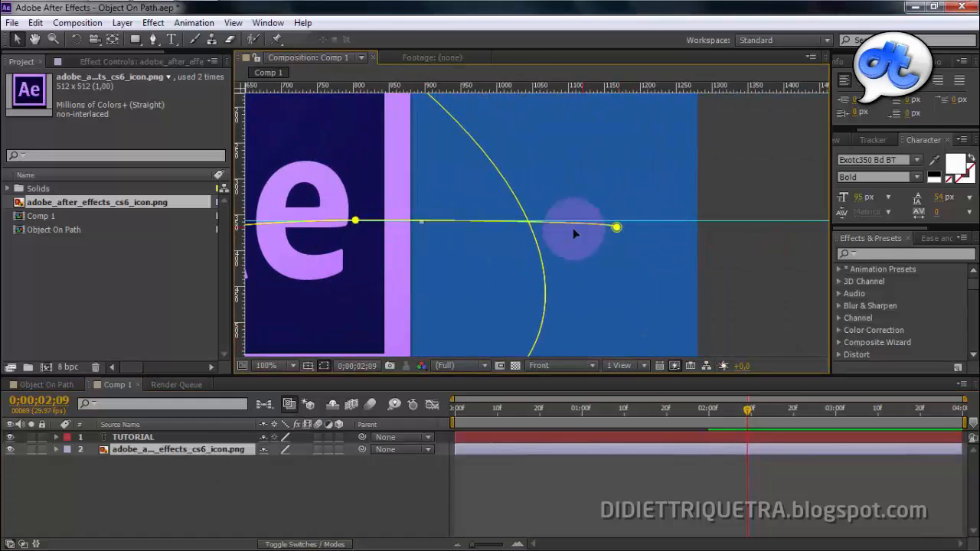
Straighten the first segment of the icon's path by aligning its start vertex with the horizontal guide and shortening that vertex's handles
{"action": "left_click", "coordinate": [19, 40]}
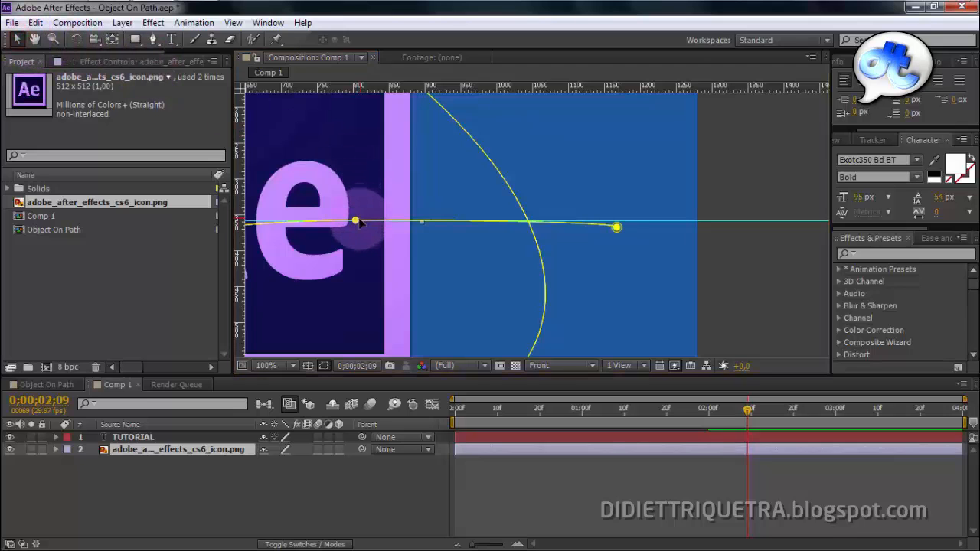
{"action": "left_click_drag", "start_coordinate": [359, 220], "coordinate": [357, 241]}
{"action": "left_click", "coordinate": [475, 223]}
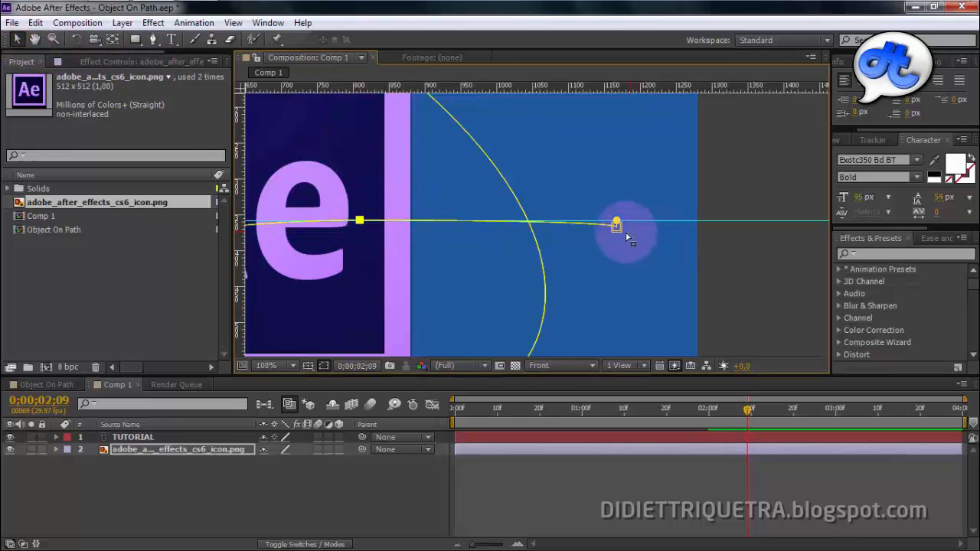
{"action": "scroll", "coordinate": [628, 229], "scroll_direction": "up", "scroll_amount": 4}
{"action": "left_click_drag", "start_coordinate": [415, 237], "coordinate": [413, 237]}
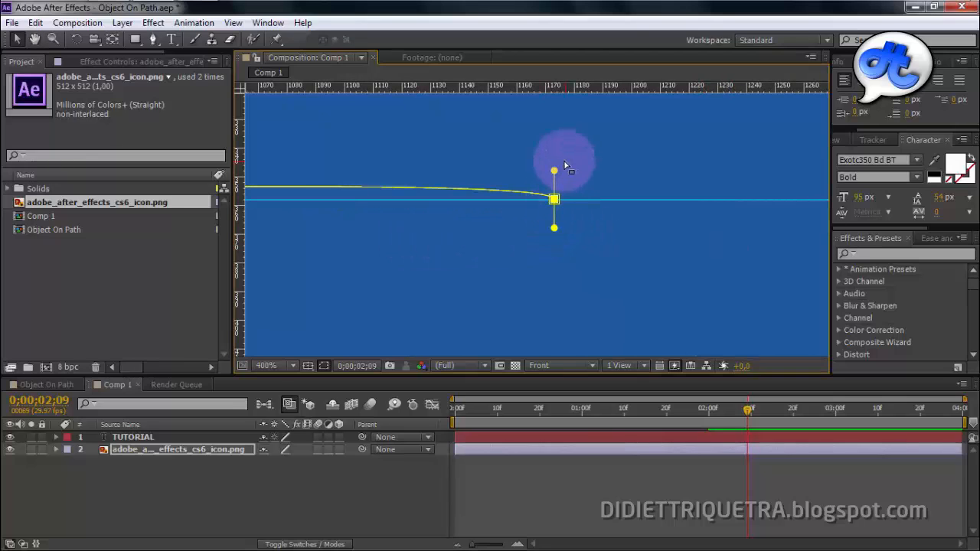
{"action": "left_click_drag", "start_coordinate": [555, 175], "coordinate": [555, 200]}
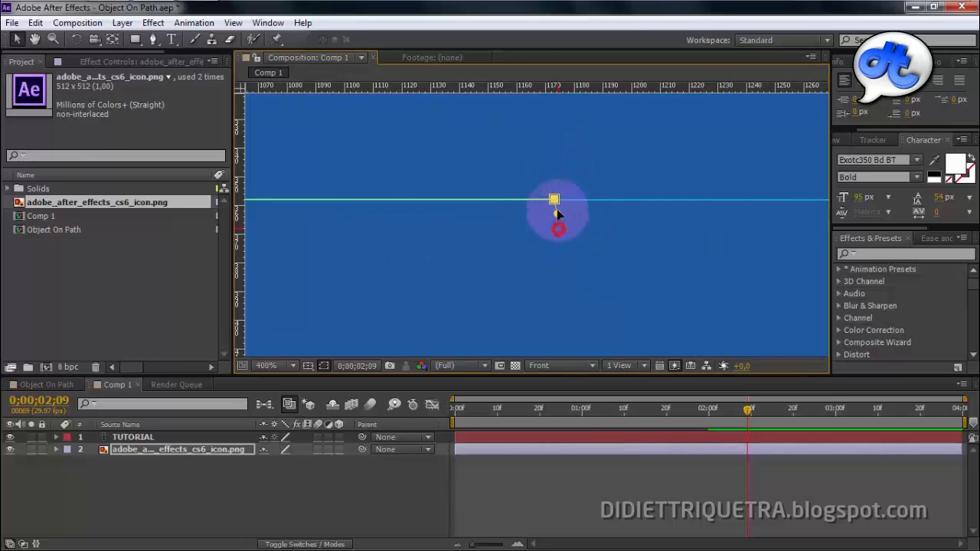
{"action": "scroll", "coordinate": [531, 210], "scroll_direction": "down", "scroll_amount": 6}
{"action": "left_click_drag", "start_coordinate": [547, 252], "coordinate": [721, 246]}
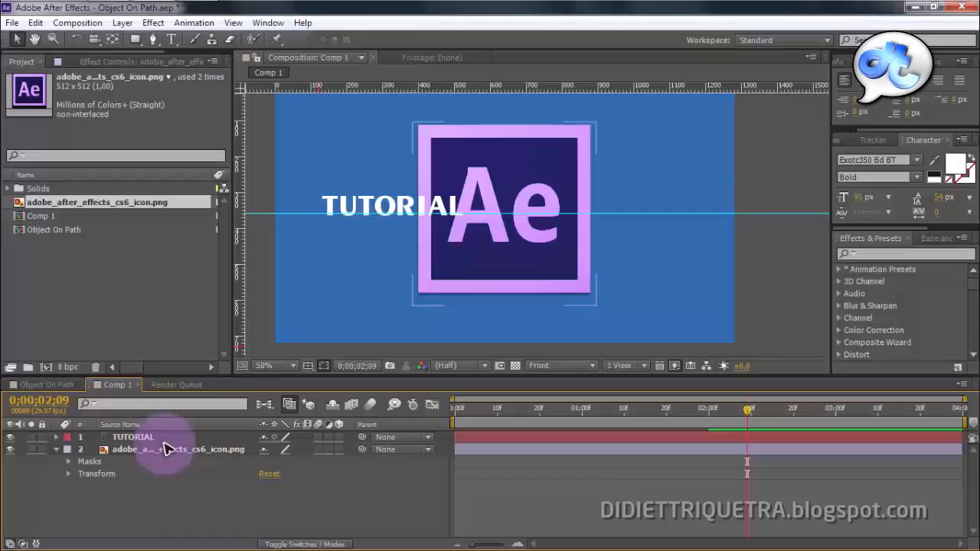
Compare the TUTORIAL layer's text Path Options with the icon layer's Masks and Transform properties
{"action": "left_click", "coordinate": [165, 449]}
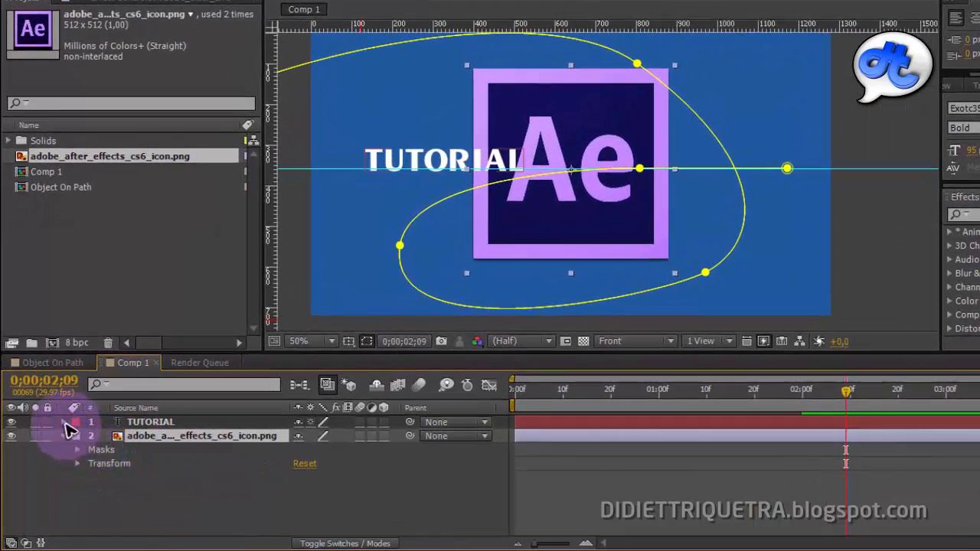
{"action": "left_click", "coordinate": [64, 422]}
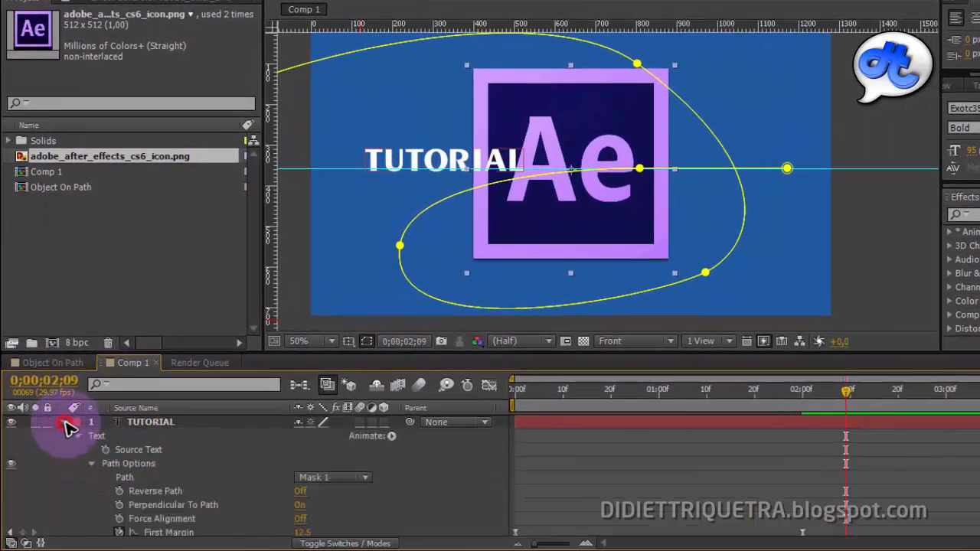
{"action": "left_click", "coordinate": [129, 478]}
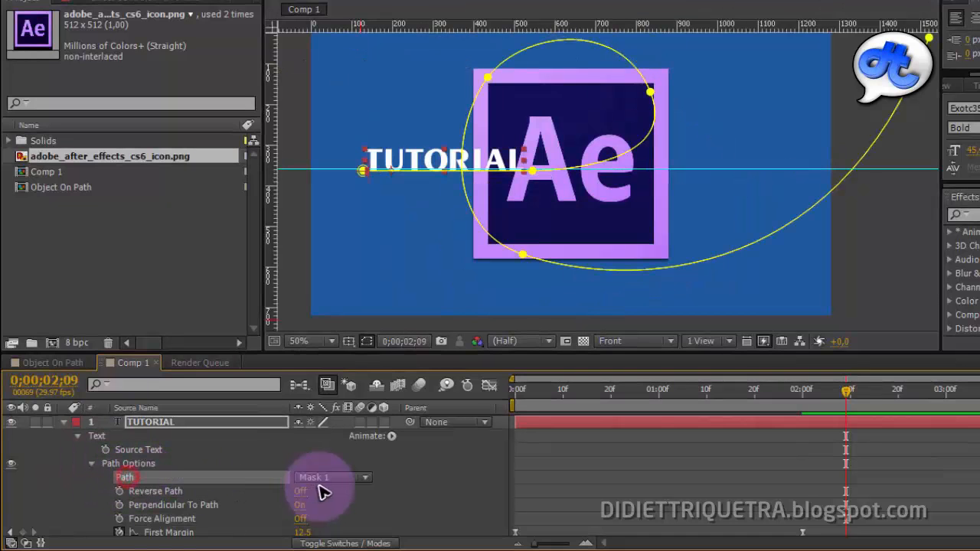
{"action": "left_click", "coordinate": [64, 422]}
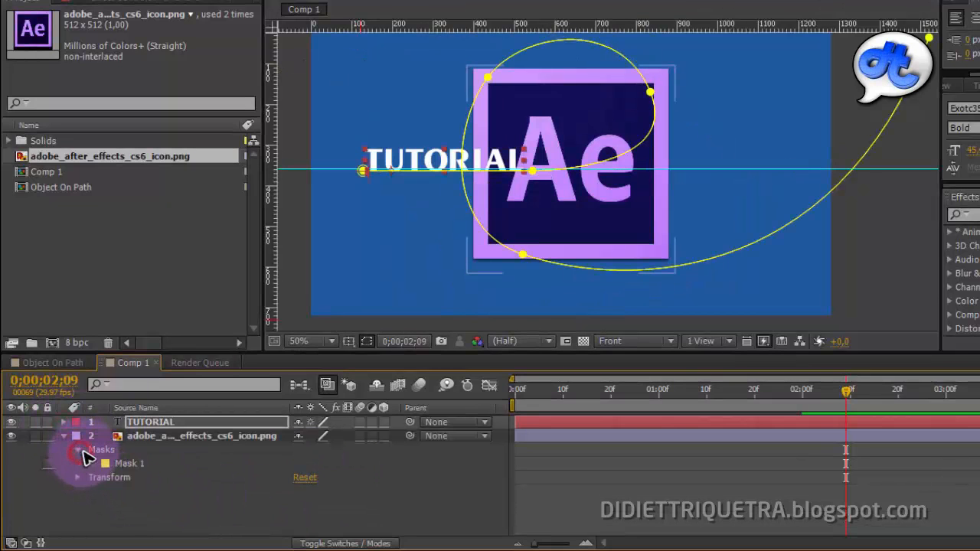
{"action": "left_click", "coordinate": [78, 478]}
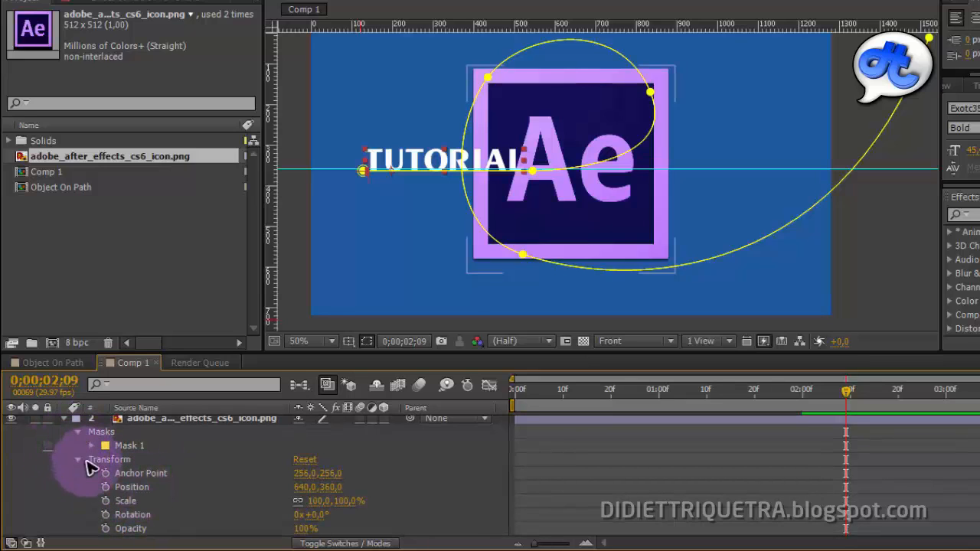
{"action": "left_click", "coordinate": [77, 456]}
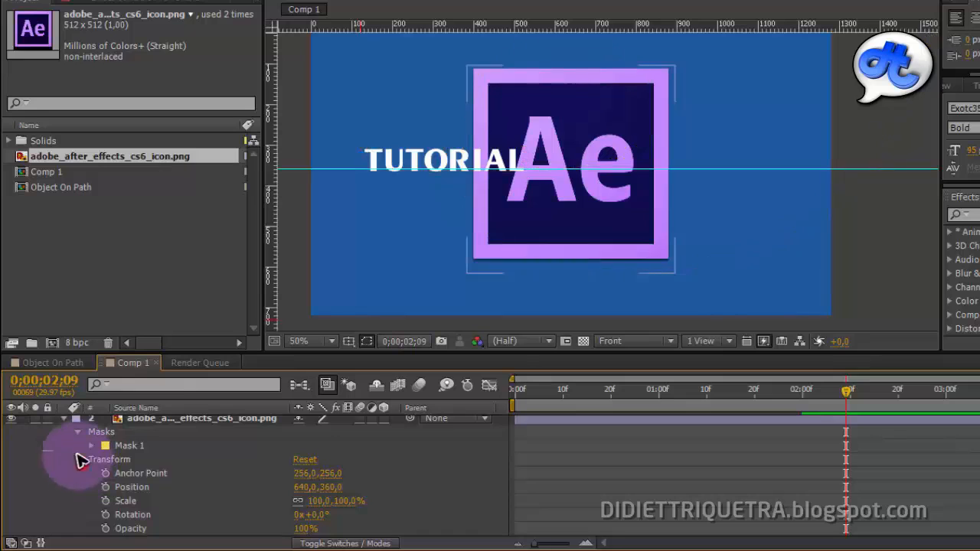
{"action": "left_click", "coordinate": [79, 459]}
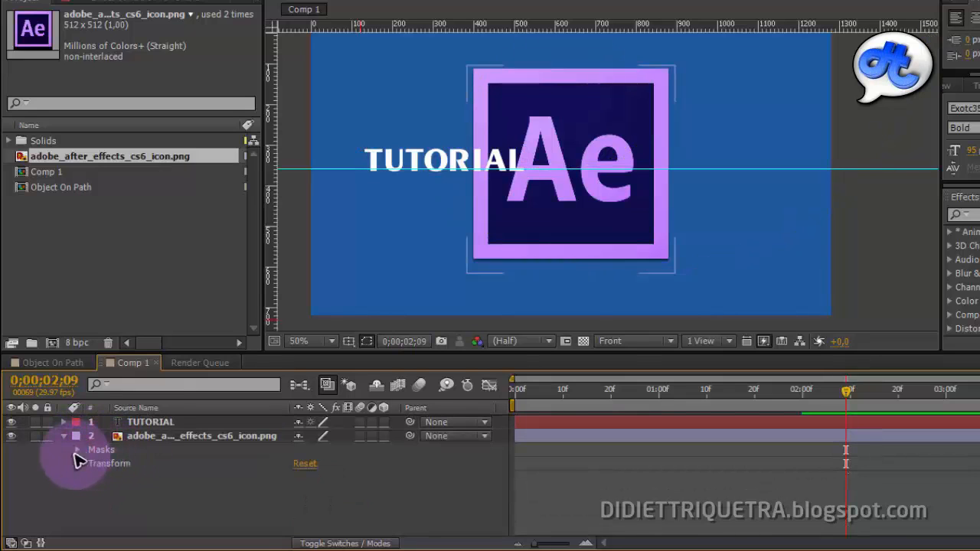
Expand Mask 1 of the icon layer and select its Mask Path property
{"action": "left_click", "coordinate": [78, 450]}
{"action": "left_click", "coordinate": [92, 464]}
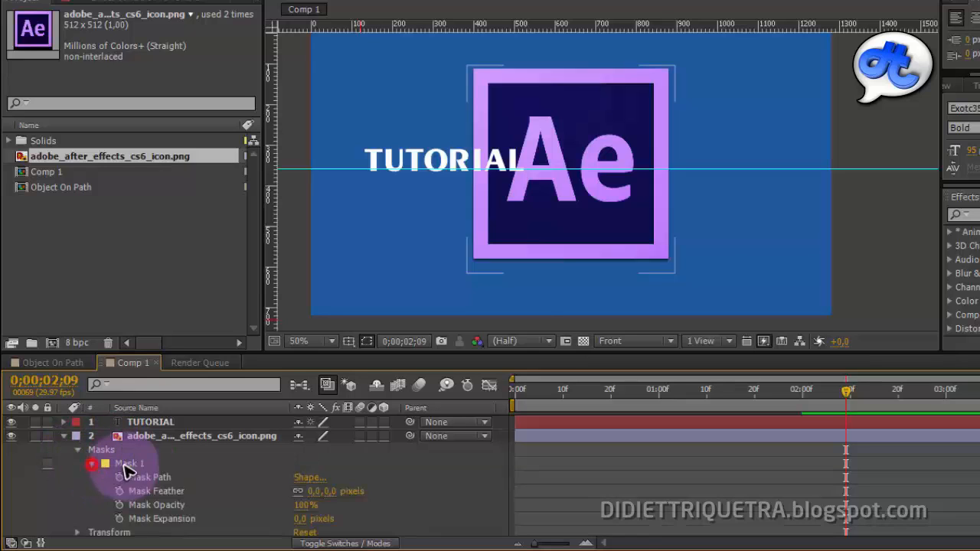
{"action": "left_click", "coordinate": [129, 464]}
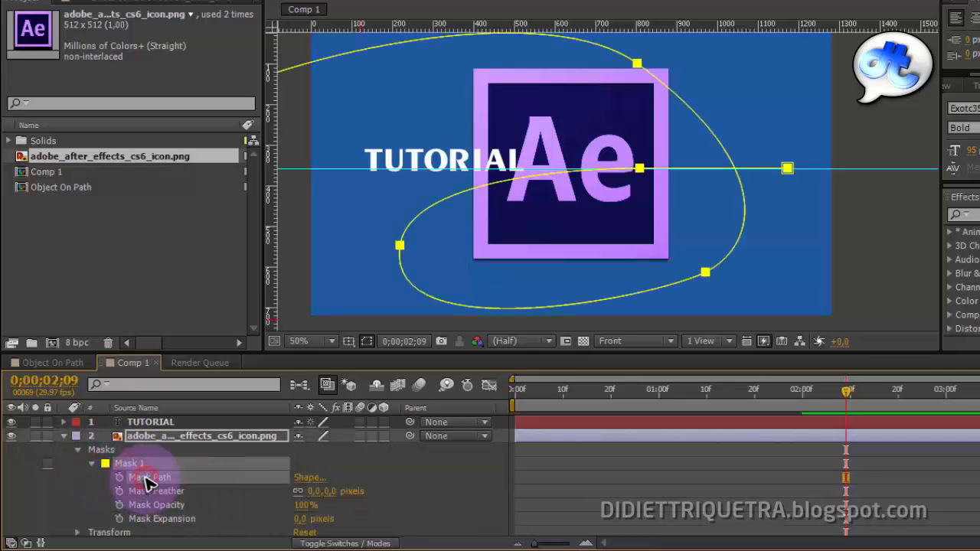
{"action": "left_click", "coordinate": [412, 477]}
{"action": "left_click", "coordinate": [146, 479]}
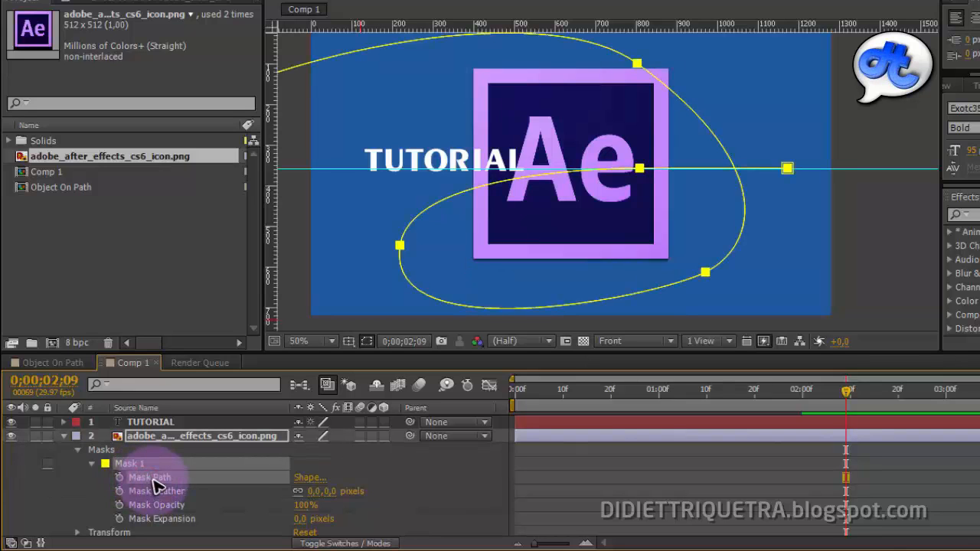
Cut the Mask Path of Mask 1 from the icon layer
{"action": "right_click", "coordinate": [157, 484]}
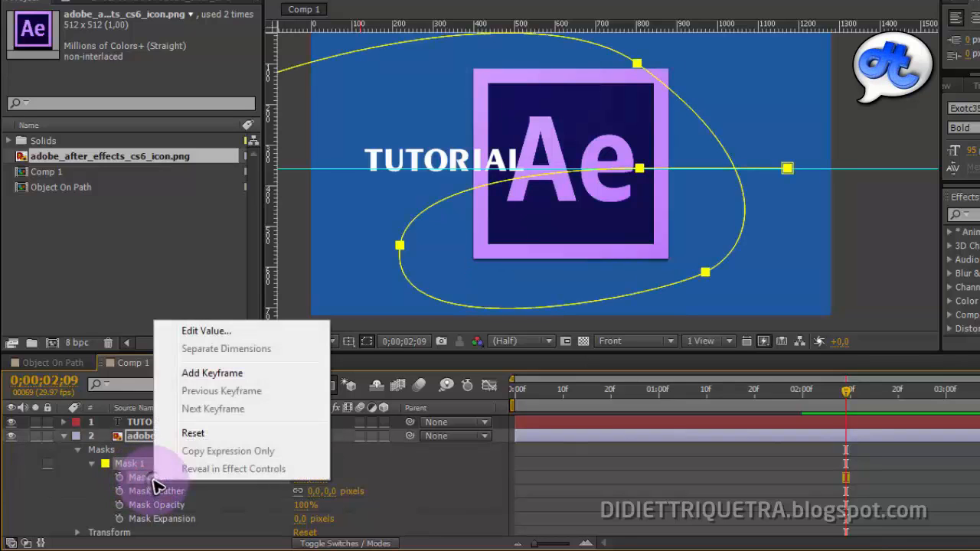
{"action": "left_click", "coordinate": [140, 481]}
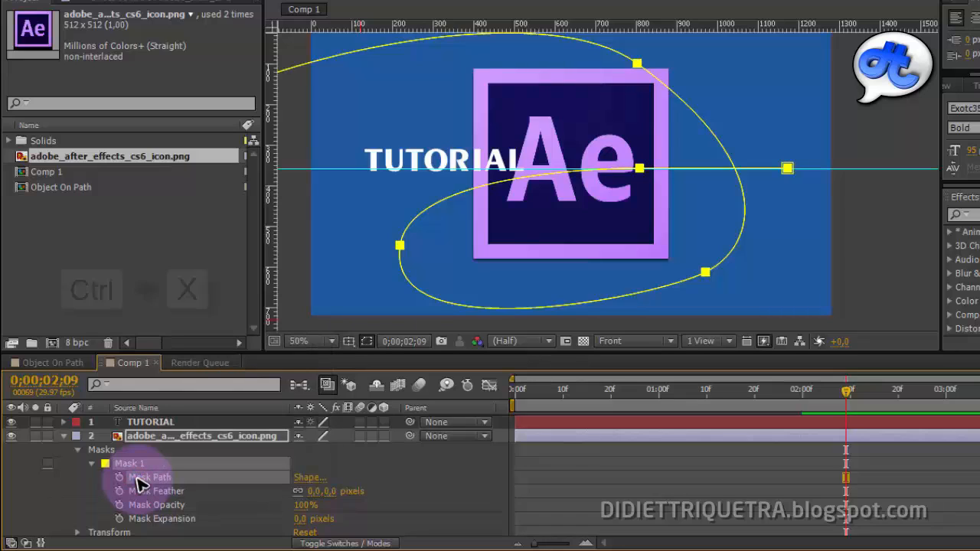
{"action": "key", "text": "ctrl+x"}
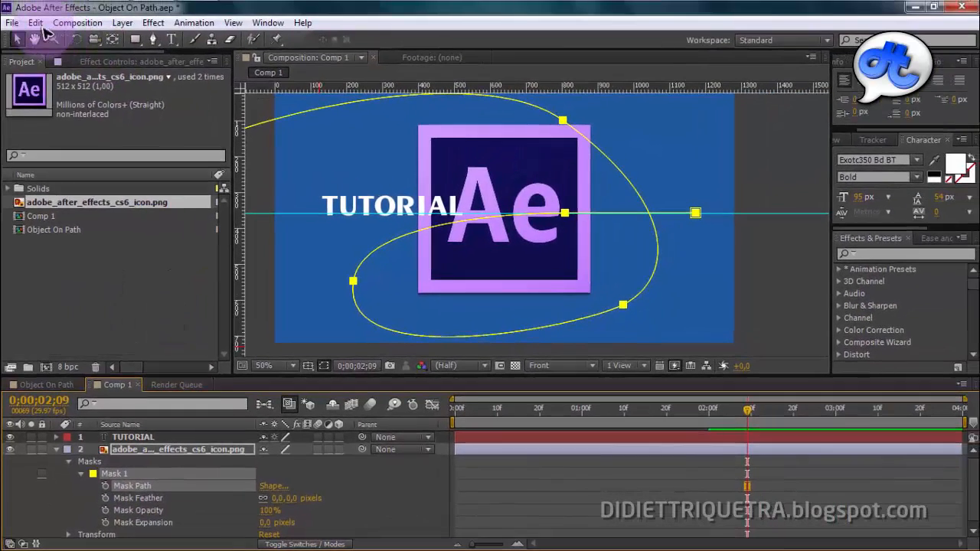
{"action": "left_click", "coordinate": [35, 23]}
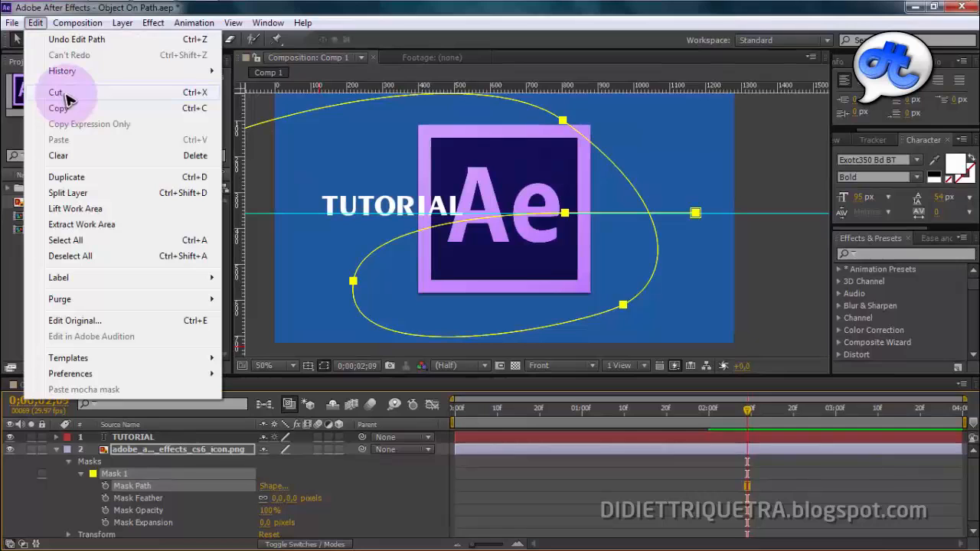
{"action": "left_click", "coordinate": [208, 98]}
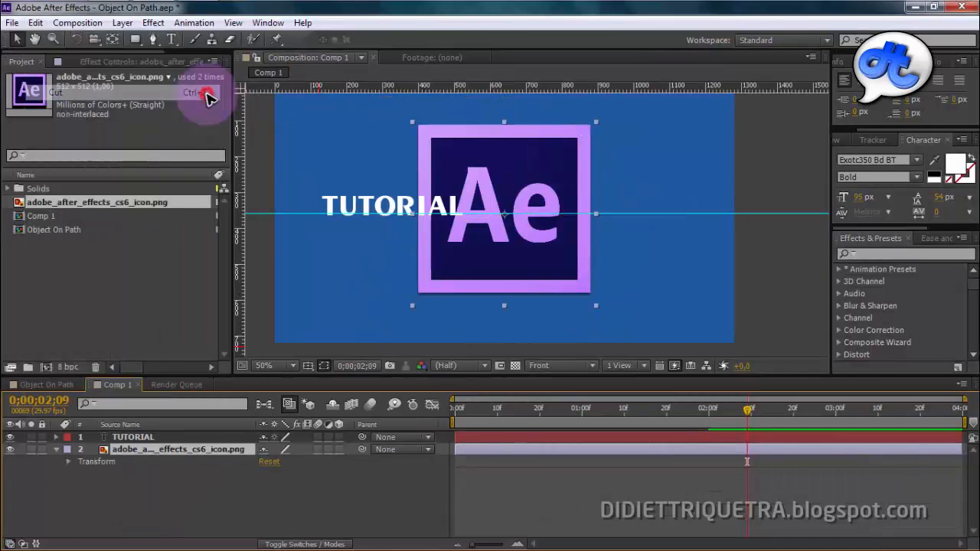
Expand the icon layer's Transform properties and paste the cut path into its Position property
{"action": "left_click", "coordinate": [68, 462]}
{"action": "left_click", "coordinate": [123, 486]}
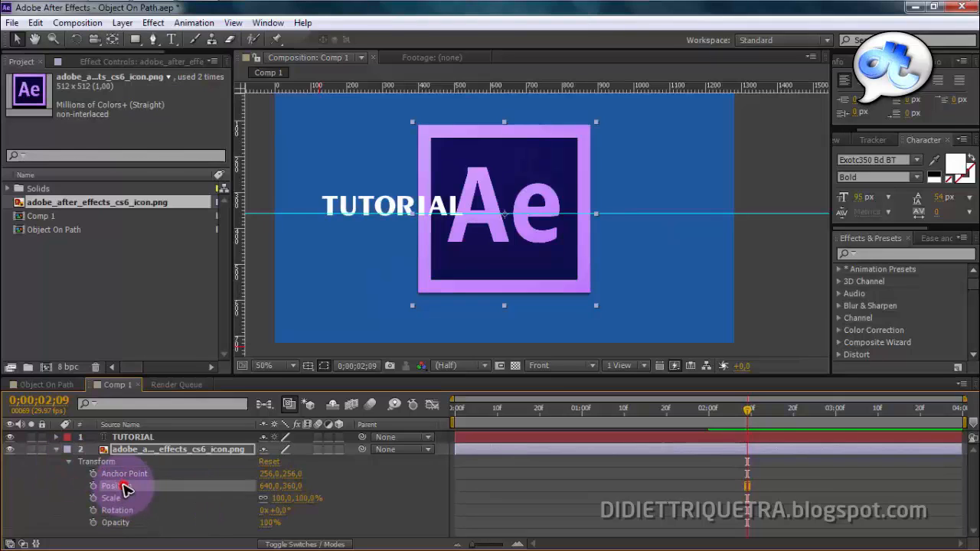
{"action": "key", "text": "ctrl+v"}
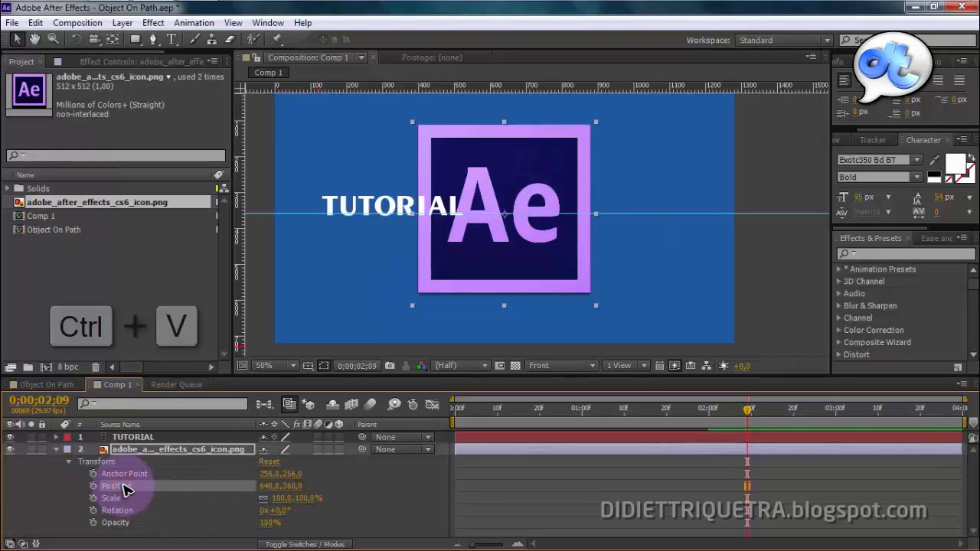
{"action": "left_click", "coordinate": [35, 22]}
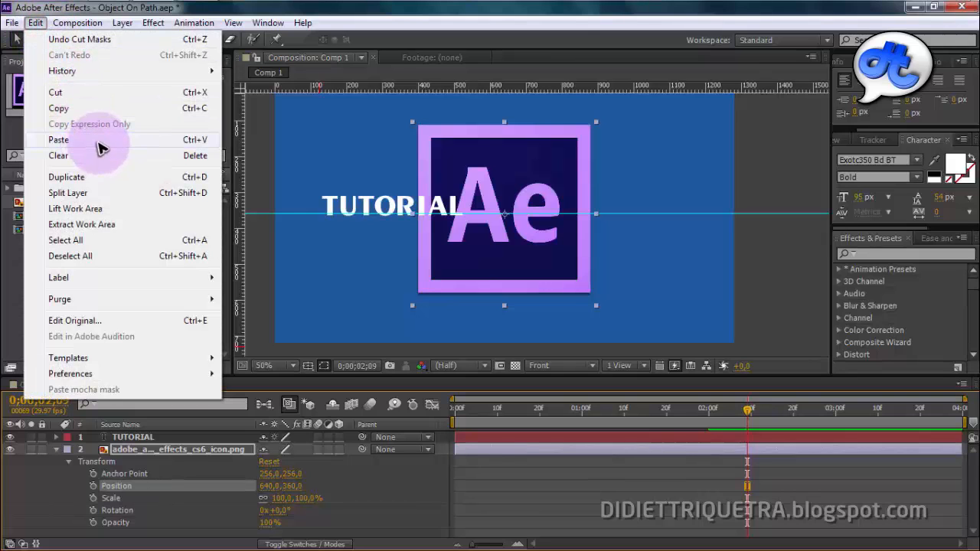
{"action": "left_click", "coordinate": [101, 147]}
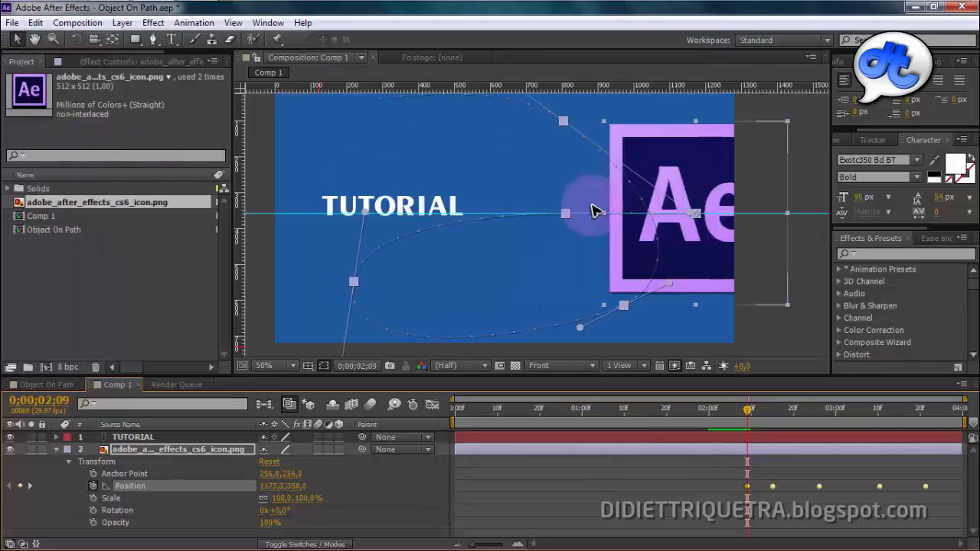
Shift all of the icon's Position keyframes together so they begin near the start of the composition
{"action": "scroll", "coordinate": [587, 215], "scroll_direction": "down", "scroll_amount": 1}
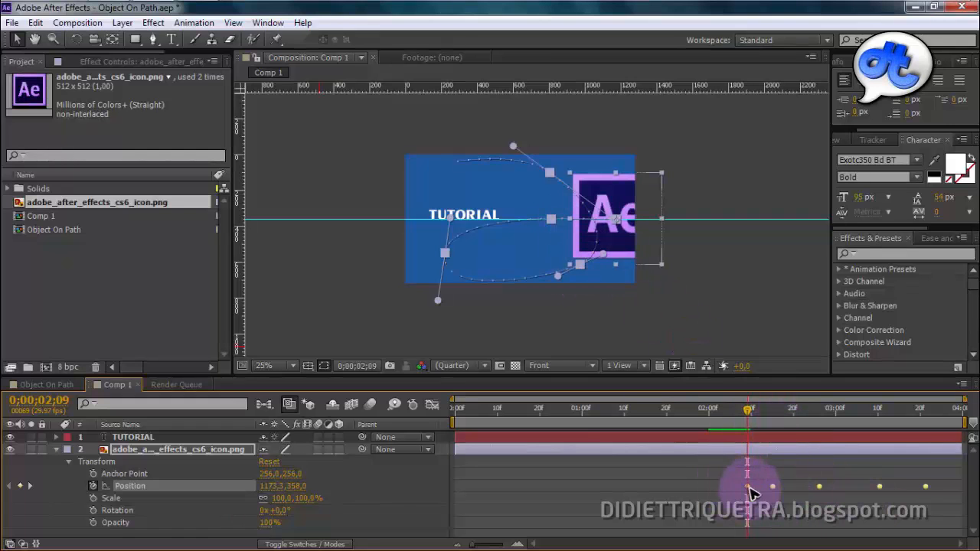
{"action": "left_click_drag", "start_coordinate": [747, 491], "coordinate": [531, 494]}
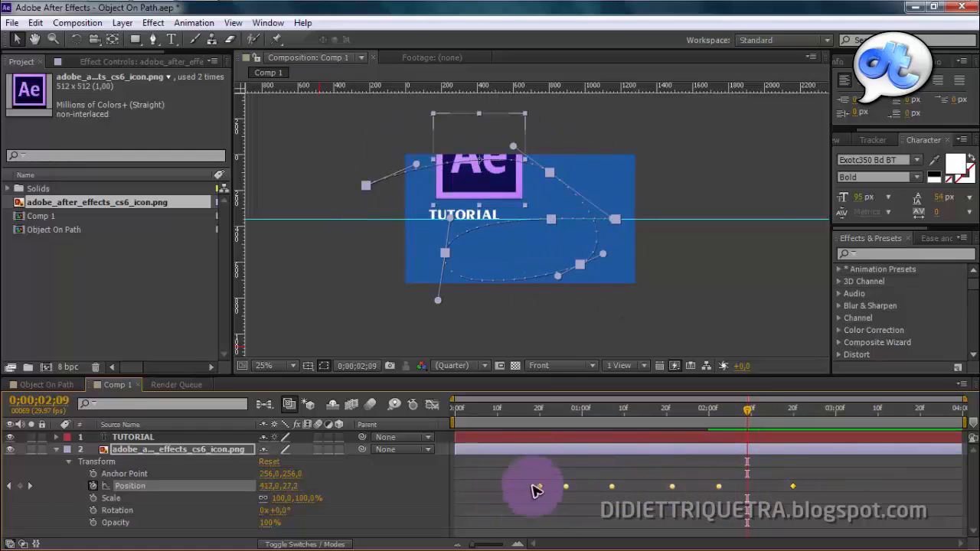
{"action": "left_click_drag", "start_coordinate": [542, 491], "coordinate": [482, 491]}
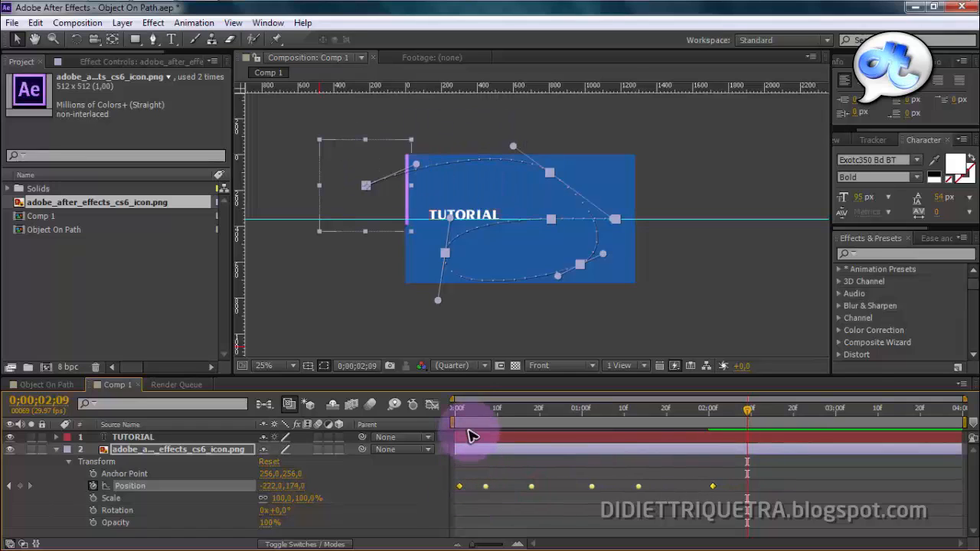
Preview the icon's path animation from the first frame to check its direction of travel
{"action": "left_click_drag", "start_coordinate": [467, 412], "coordinate": [439, 421]}
{"action": "key", "text": "space"}
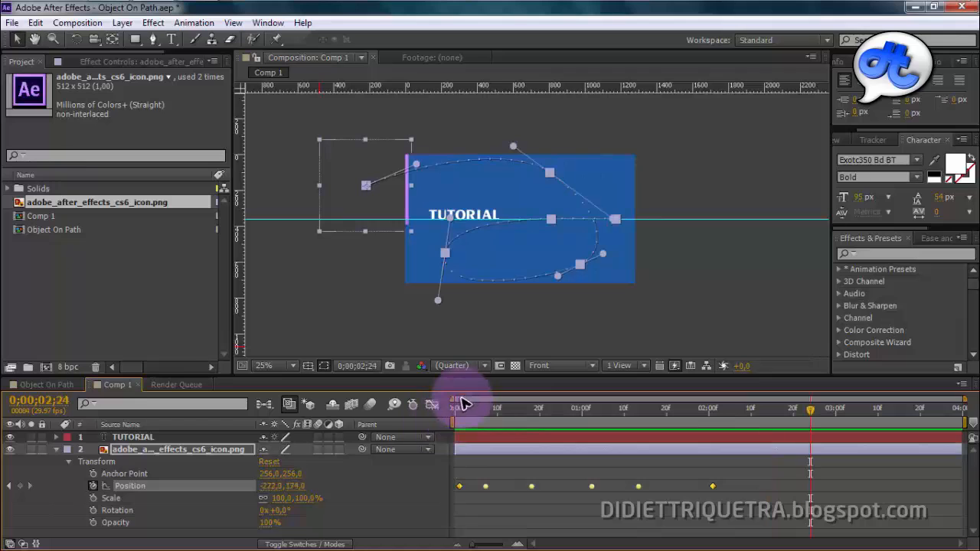
{"action": "left_click_drag", "start_coordinate": [463, 403], "coordinate": [431, 442]}
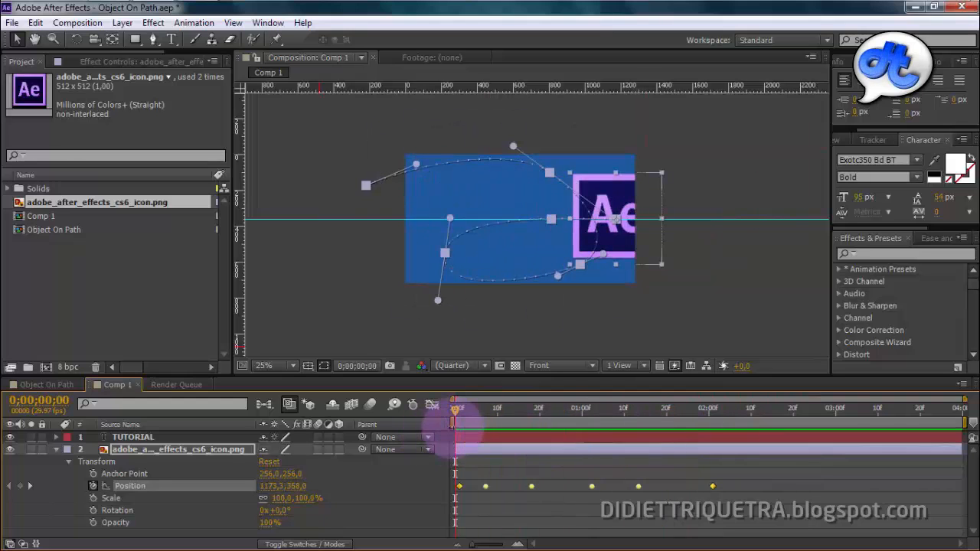
{"action": "key", "text": "KP_0"}
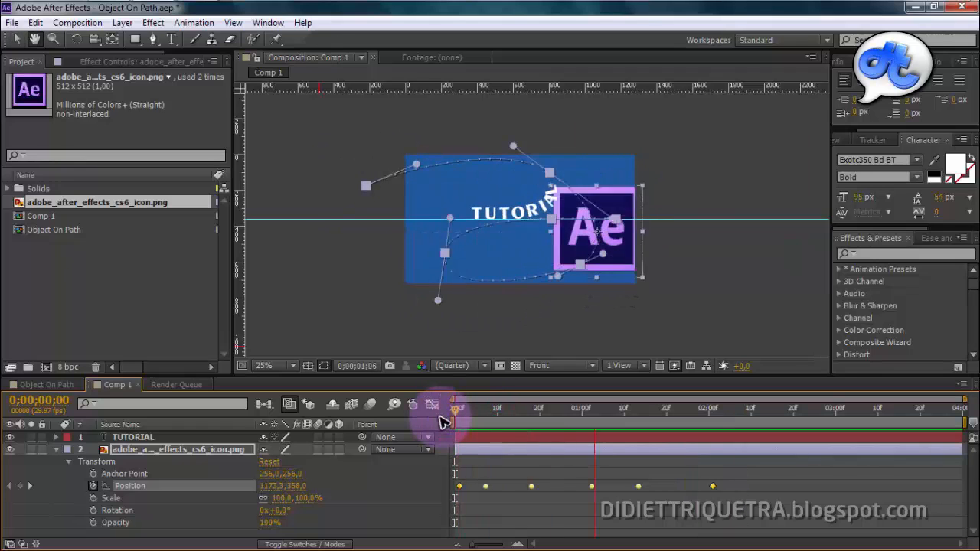
{"action": "key", "text": "space"}
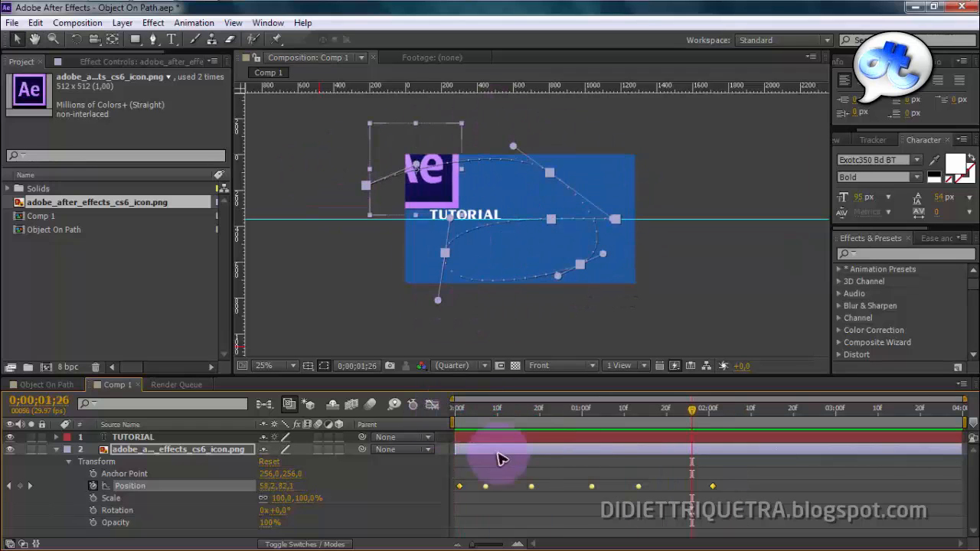
{"action": "left_click_drag", "start_coordinate": [539, 412], "coordinate": [407, 420]}
{"action": "key", "text": "space"}
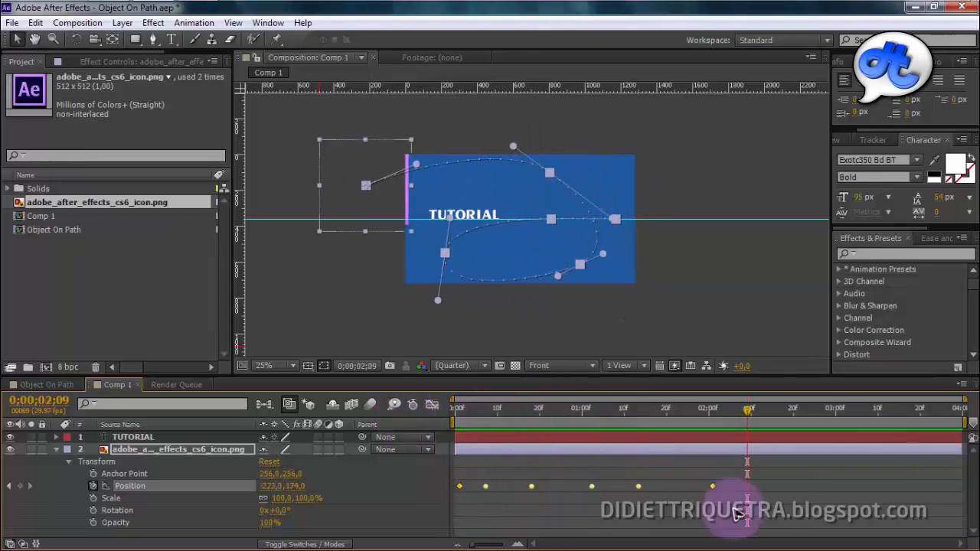
Select all of the icon's Position keyframes and apply Time-Reverse Keyframes to them
{"action": "left_click", "coordinate": [727, 481]}
{"action": "left_click_drag", "start_coordinate": [741, 478], "coordinate": [456, 507]}
{"action": "right_click", "coordinate": [536, 492]}
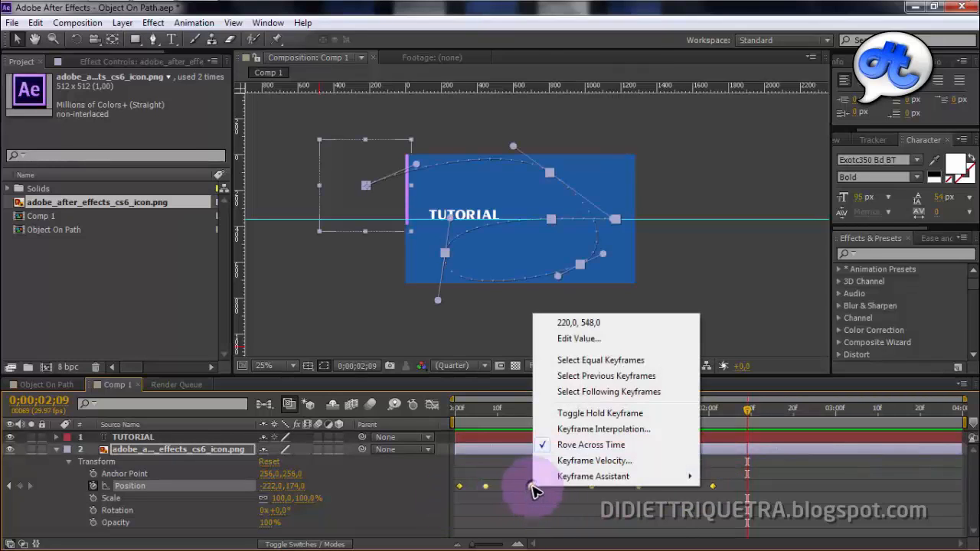
{"action": "mouse_move", "coordinate": [604, 482]}
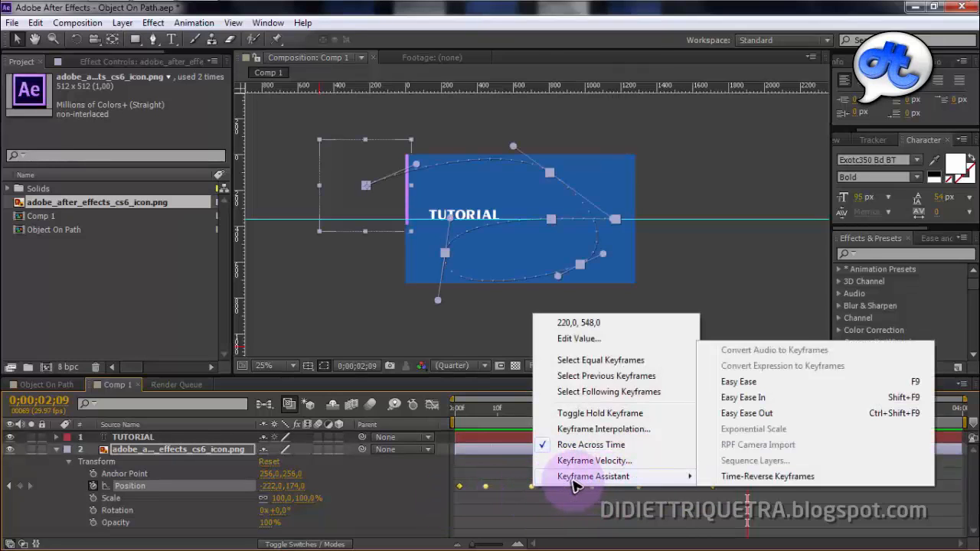
{"action": "left_click", "coordinate": [586, 493]}
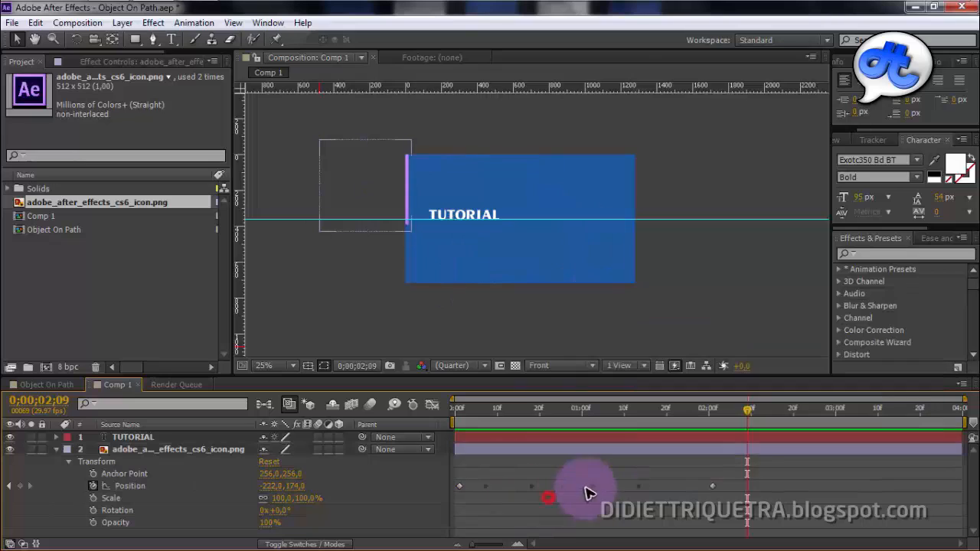
{"action": "left_click_drag", "start_coordinate": [731, 474], "coordinate": [453, 500]}
{"action": "right_click", "coordinate": [716, 491]}
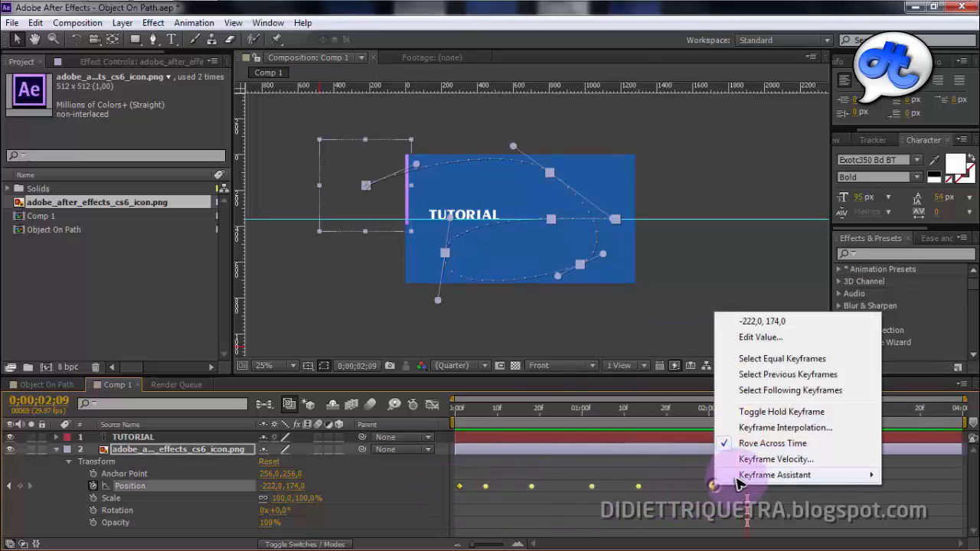
{"action": "mouse_move", "coordinate": [731, 476]}
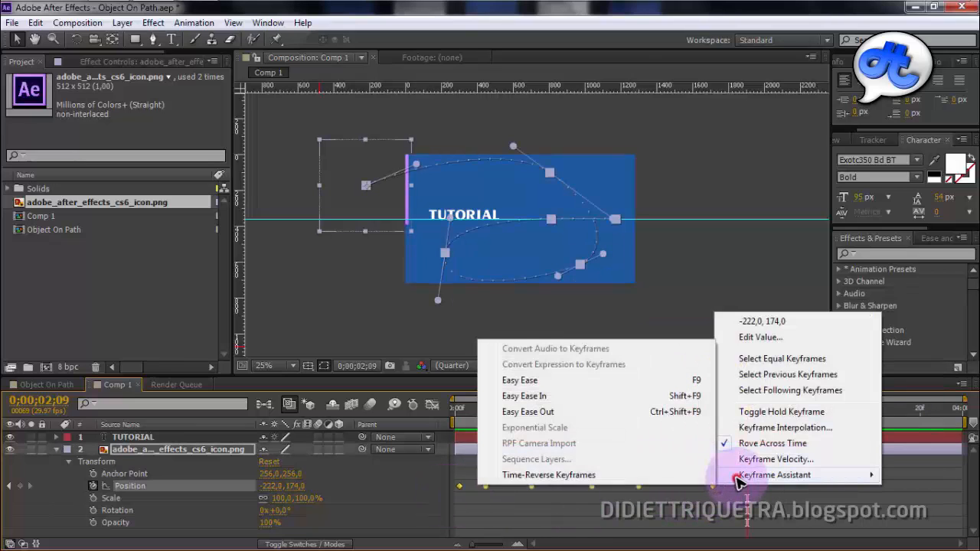
{"action": "left_click", "coordinate": [505, 475]}
Preview the reversed icon animation from the first frame
{"action": "left_click_drag", "start_coordinate": [681, 413], "coordinate": [438, 424]}
{"action": "key", "text": "space"}
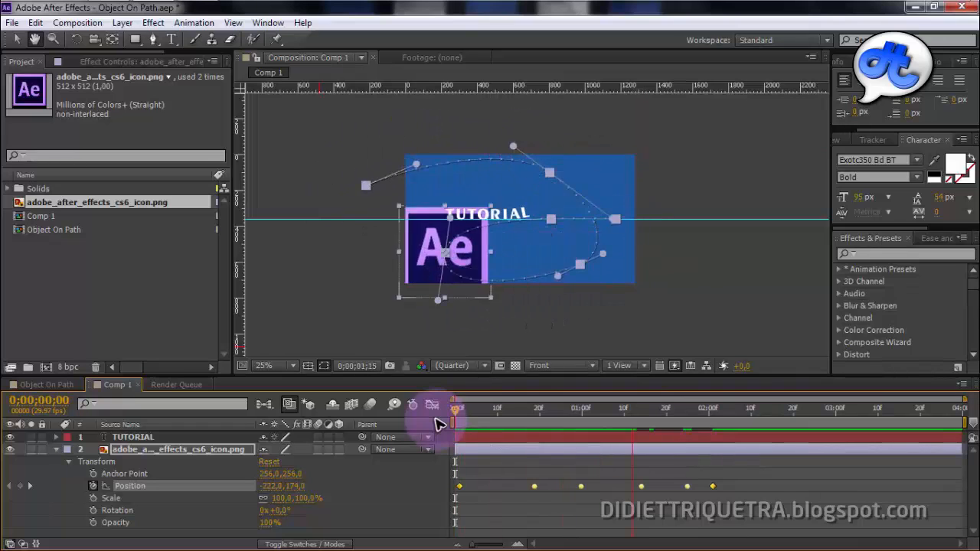
{"action": "left_click", "coordinate": [656, 315]}
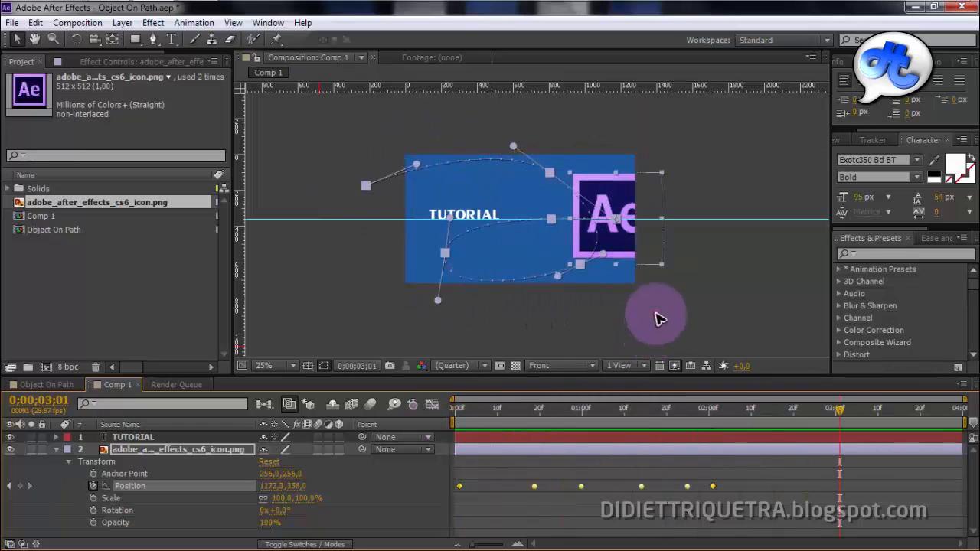
Move the current time to the icon's last Position keyframe at 0;00;02;01
{"action": "left_click_drag", "start_coordinate": [526, 410], "coordinate": [718, 427]}
{"action": "scroll", "coordinate": [556, 307], "scroll_direction": "up", "scroll_amount": 2}
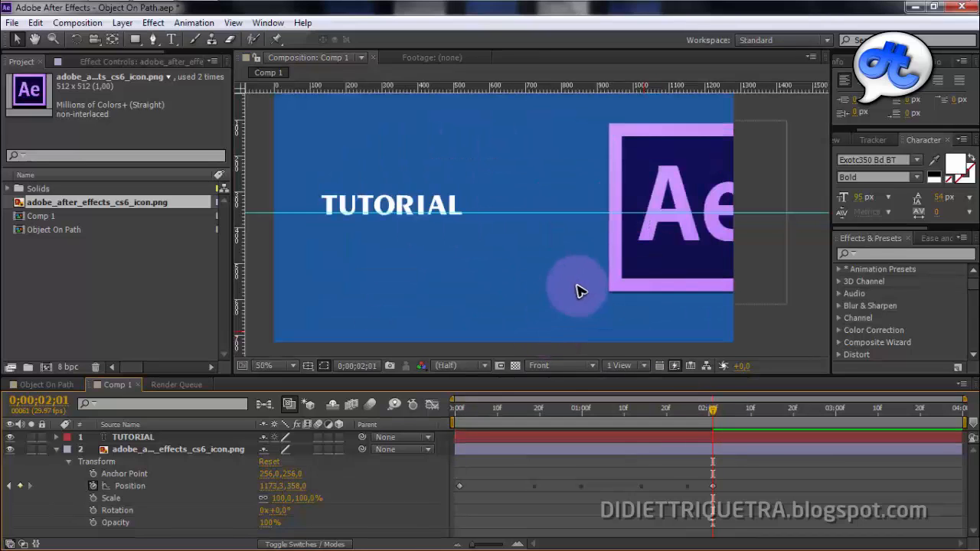
{"action": "key", "text": "space"}
Try to shift only the icon's end position inward, and undo the move
{"action": "left_click", "coordinate": [636, 260]}
{"action": "left_click_drag", "start_coordinate": [702, 265], "coordinate": [672, 268]}
{"action": "key", "text": "ctrl+z"}
{"action": "left_click", "coordinate": [780, 327]}
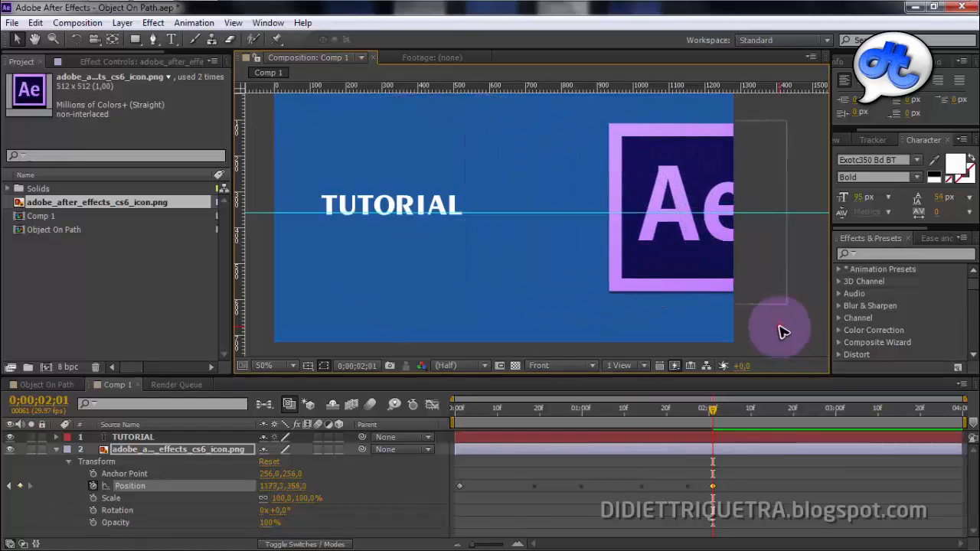
Select all Position keyframes, shift the whole motion path so the icon ends at about 885, 358, and preview it
{"action": "left_click", "coordinate": [130, 486]}
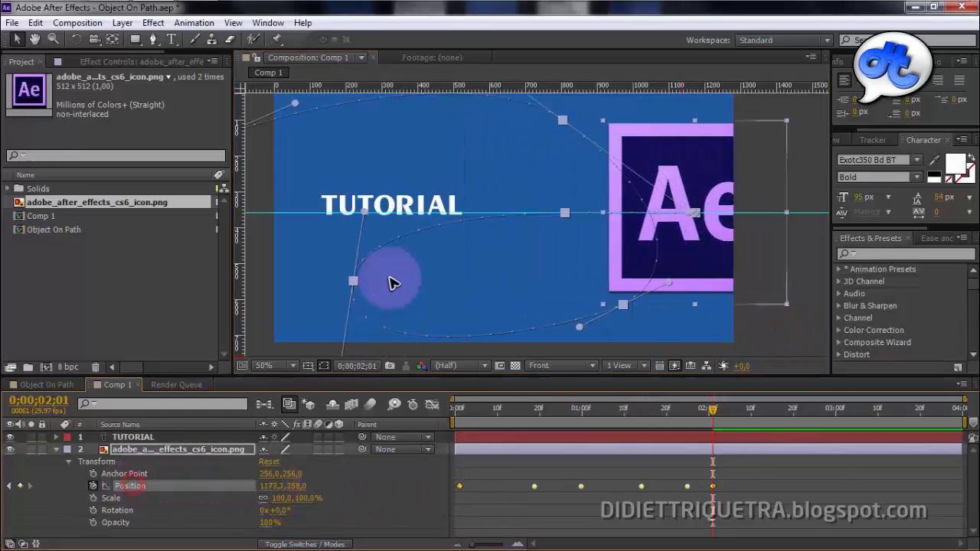
{"action": "left_click", "coordinate": [406, 240]}
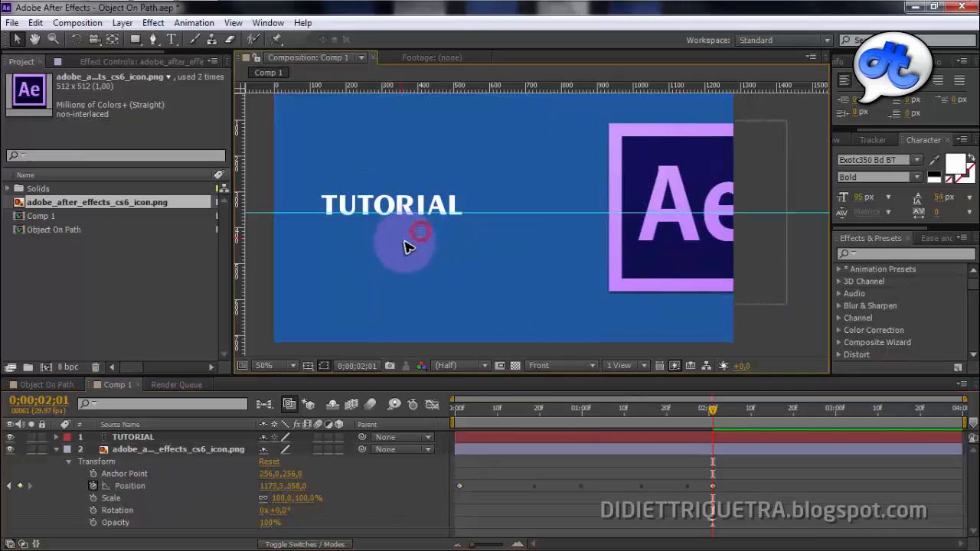
{"action": "left_click", "coordinate": [130, 487]}
{"action": "left_click_drag", "start_coordinate": [559, 217], "coordinate": [462, 210]}
{"action": "scroll", "coordinate": [497, 232], "scroll_direction": "down", "scroll_amount": 2}
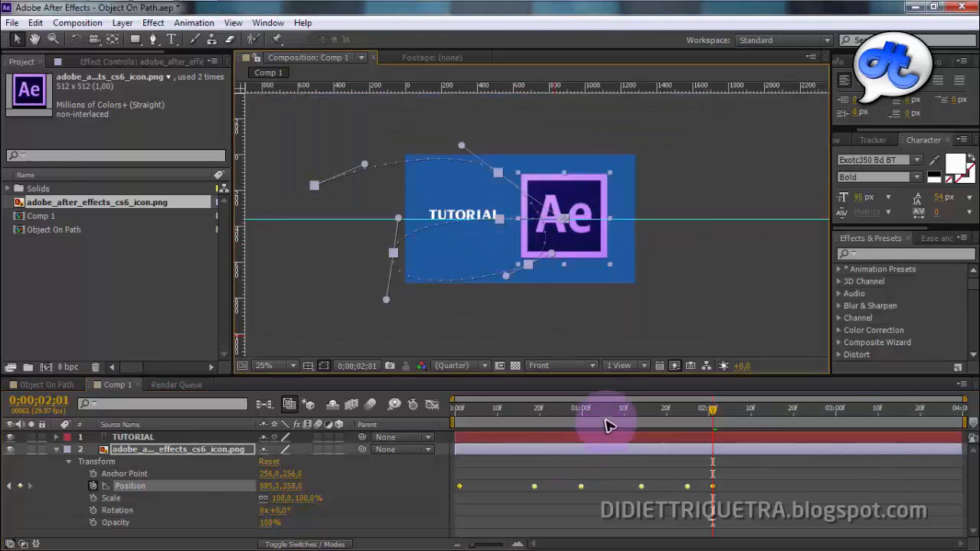
{"action": "key", "text": "KP_0"}
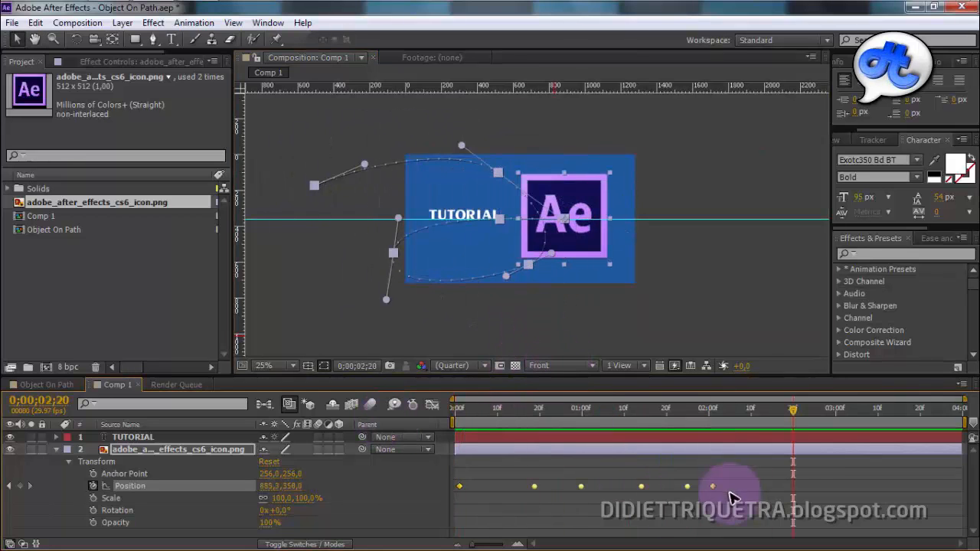
Move the lower outer point of the icon's motion path inside the frame and the other lower point outward
{"action": "left_click", "coordinate": [394, 255]}
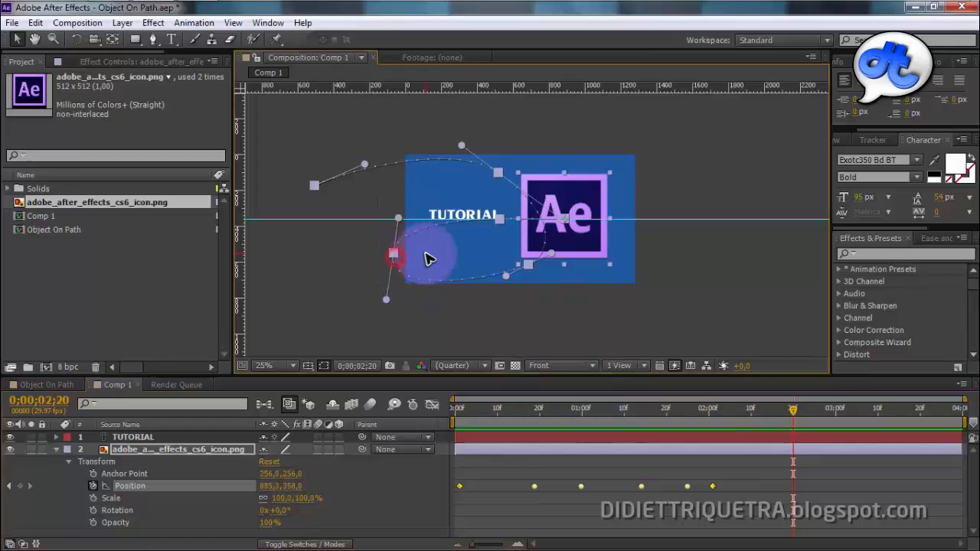
{"action": "left_click", "coordinate": [546, 242]}
{"action": "left_click_drag", "start_coordinate": [393, 254], "coordinate": [404, 249]}
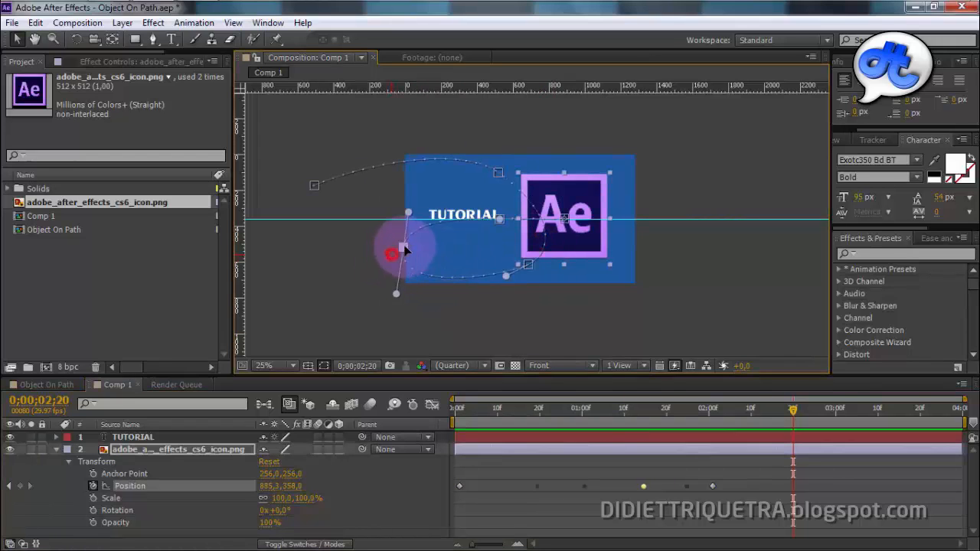
{"action": "key", "text": "period"}
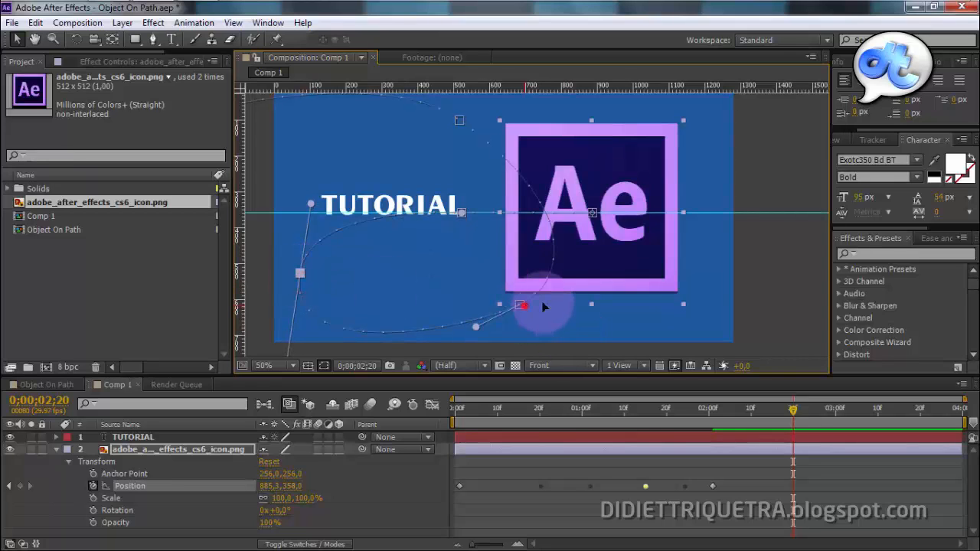
{"action": "left_click_drag", "start_coordinate": [543, 305], "coordinate": [565, 304]}
Widen the icon path's upper curve by moving its top point outward, and shift the point beside the text horizontally toward the icon
{"action": "left_click_drag", "start_coordinate": [503, 216], "coordinate": [559, 283]}
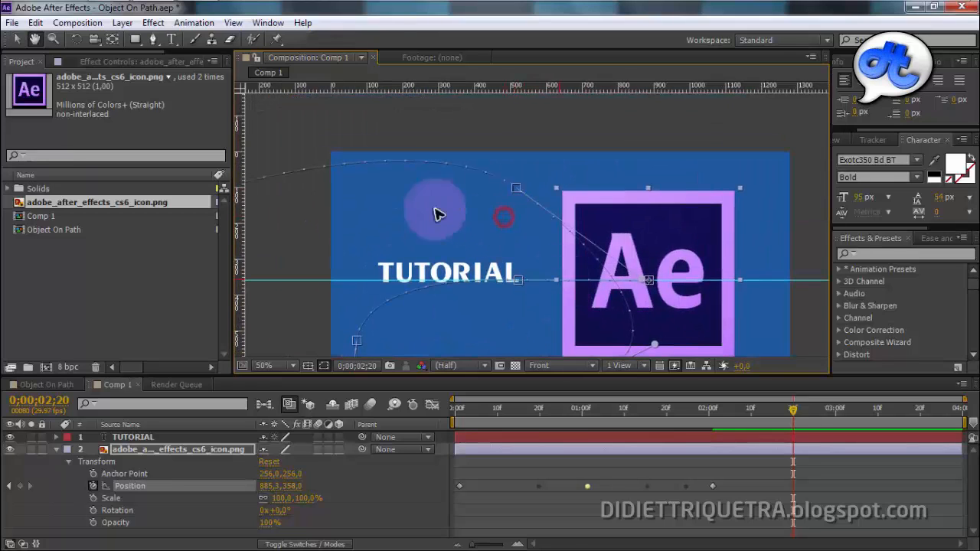
{"action": "left_click_drag", "start_coordinate": [562, 201], "coordinate": [494, 167]}
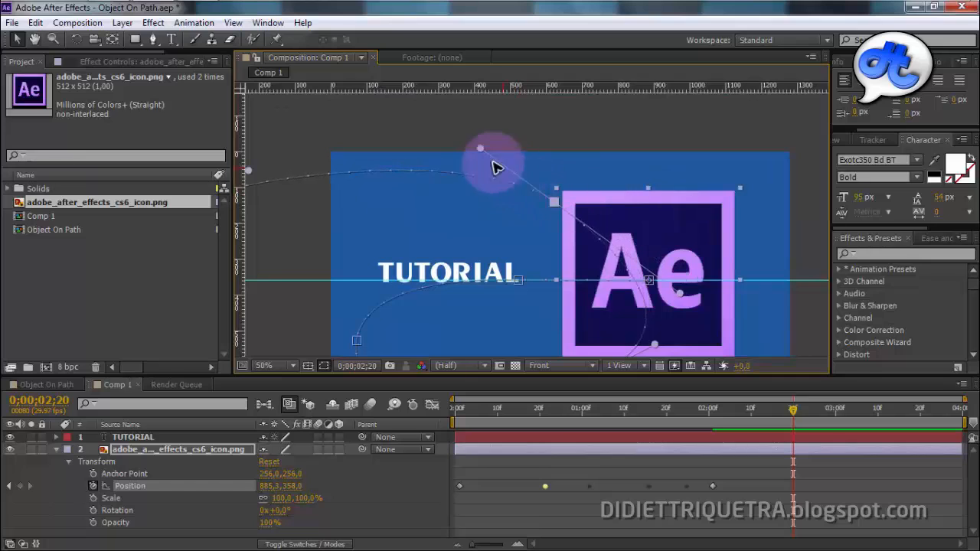
{"action": "left_click_drag", "start_coordinate": [504, 237], "coordinate": [412, 190]}
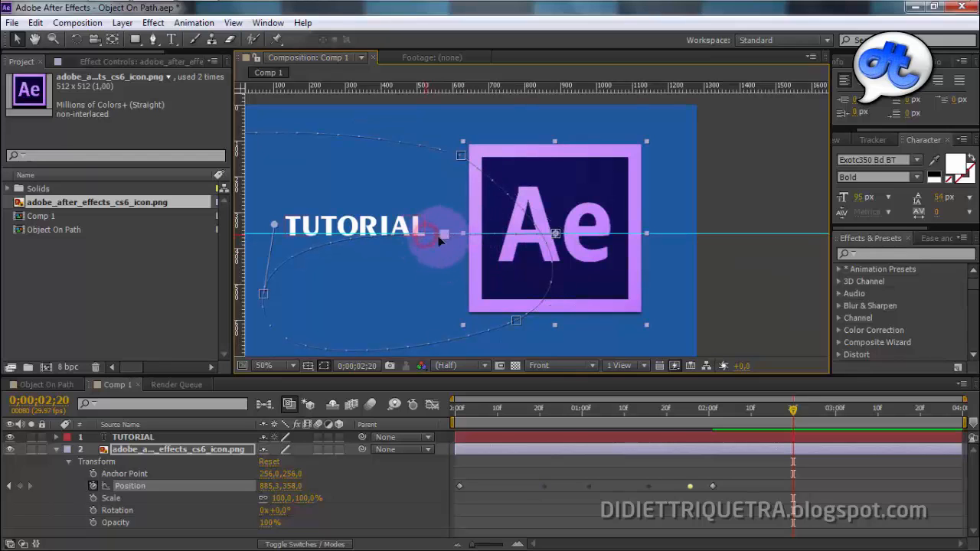
{"action": "left_click_drag", "start_coordinate": [445, 240], "coordinate": [463, 241]}
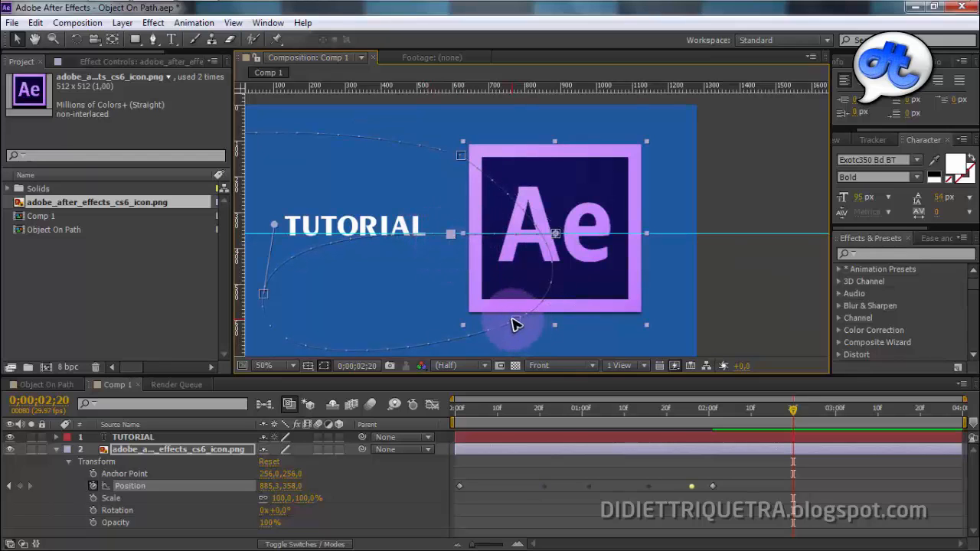
Move the current time to 0;00;02;08 and scale the icon down to 55%
{"action": "left_click_drag", "start_coordinate": [697, 411], "coordinate": [747, 431]}
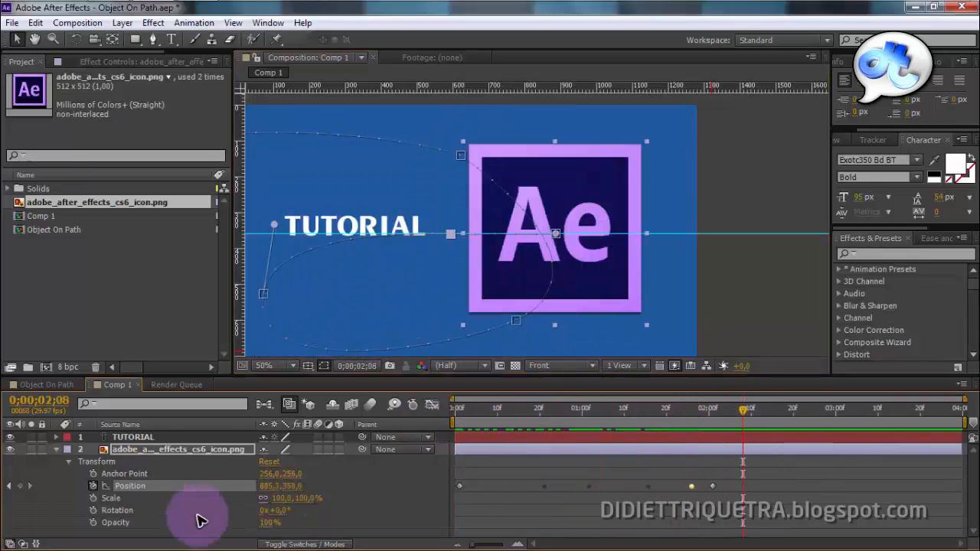
{"action": "left_click_drag", "start_coordinate": [279, 499], "coordinate": [234, 483]}
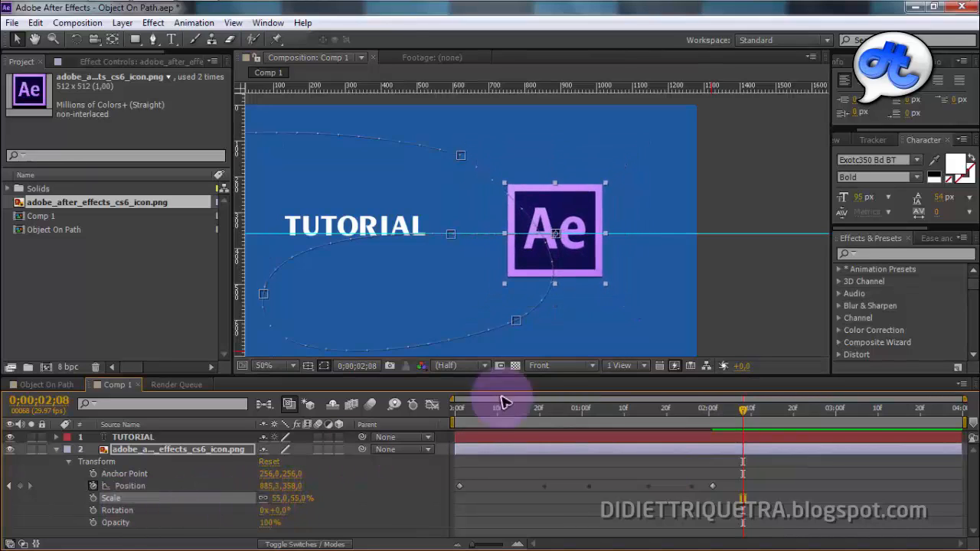
{"action": "left_click_drag", "start_coordinate": [602, 320], "coordinate": [636, 320]}
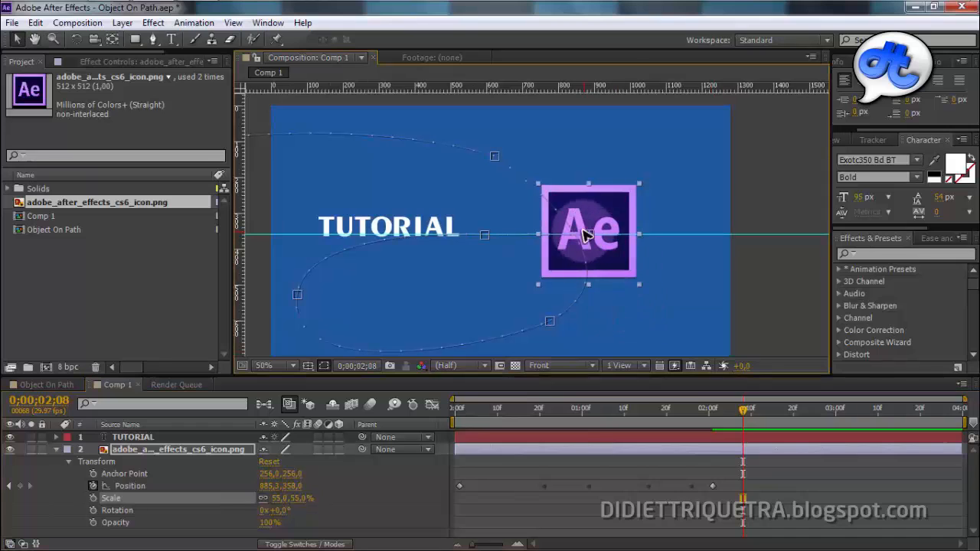
{"action": "left_click", "coordinate": [752, 534]}
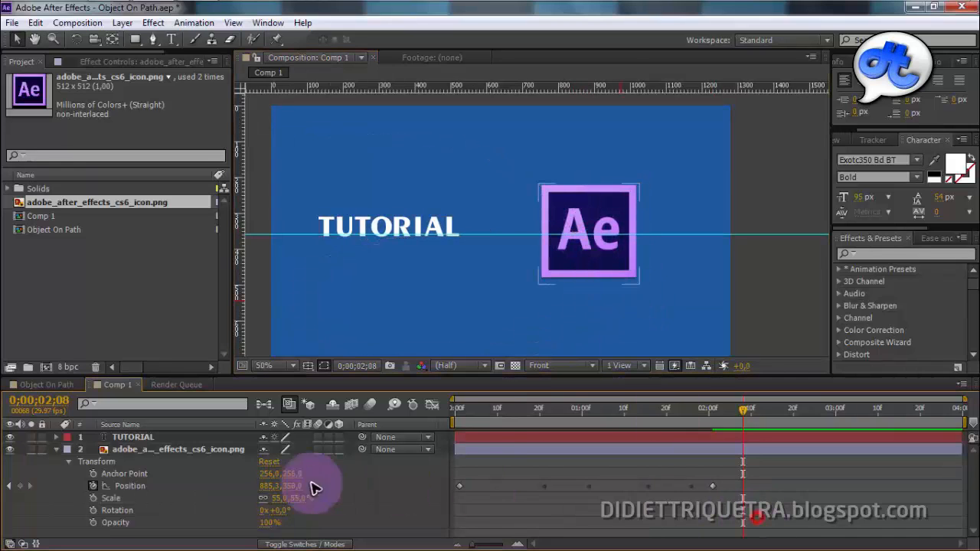
Move only the icon horizontally to 775.3, 358 at 0;00;02;08 and preview the animation
{"action": "left_click", "coordinate": [553, 255]}
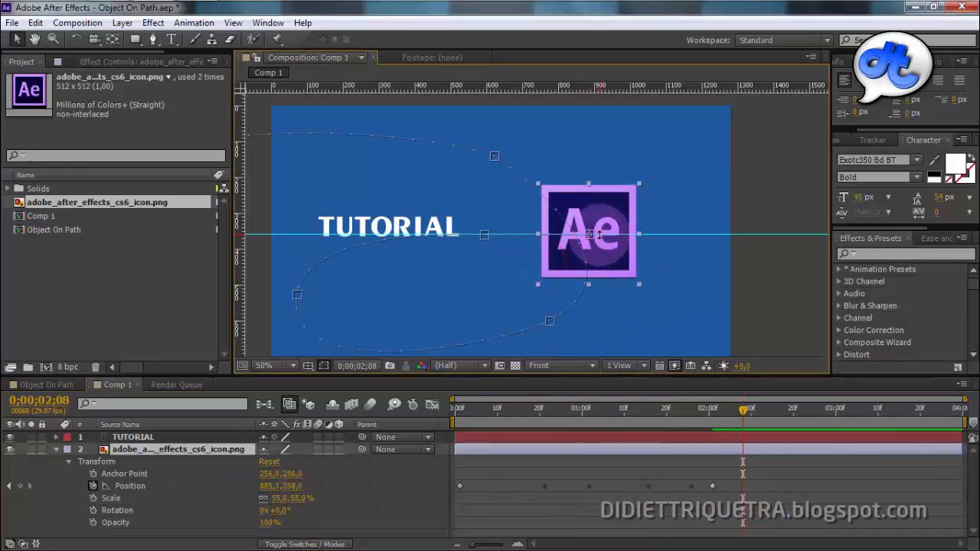
{"action": "key", "text": "period"}
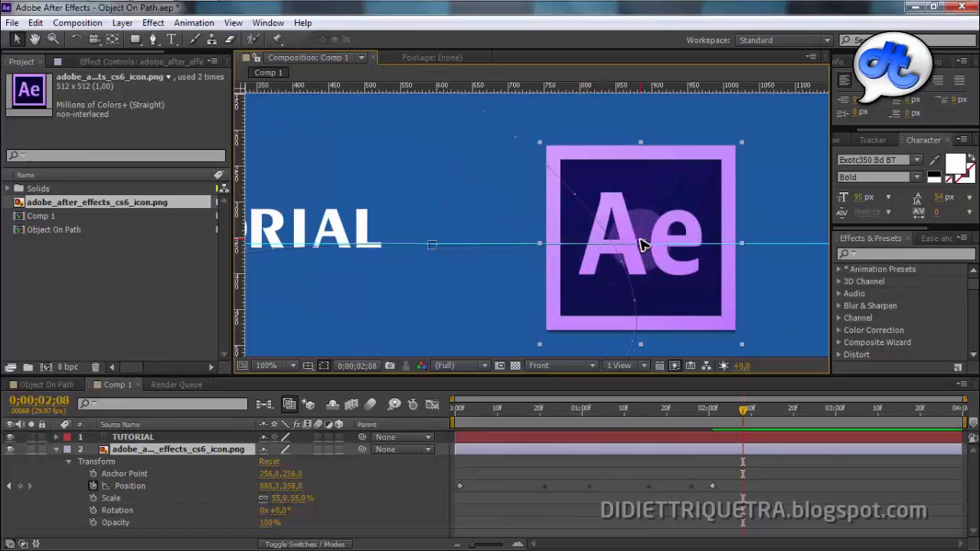
{"action": "left_click_drag", "start_coordinate": [642, 245], "coordinate": [563, 245]}
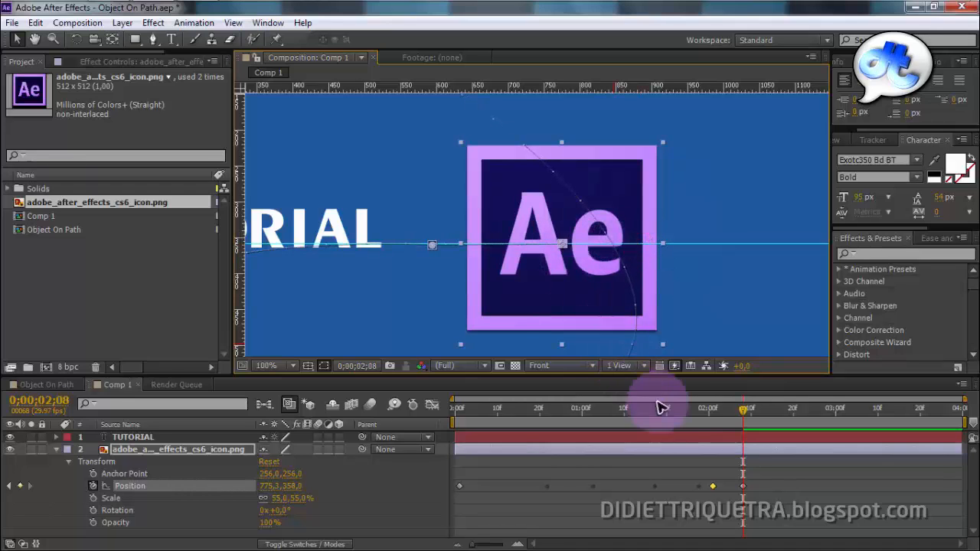
{"action": "key", "text": "space"}
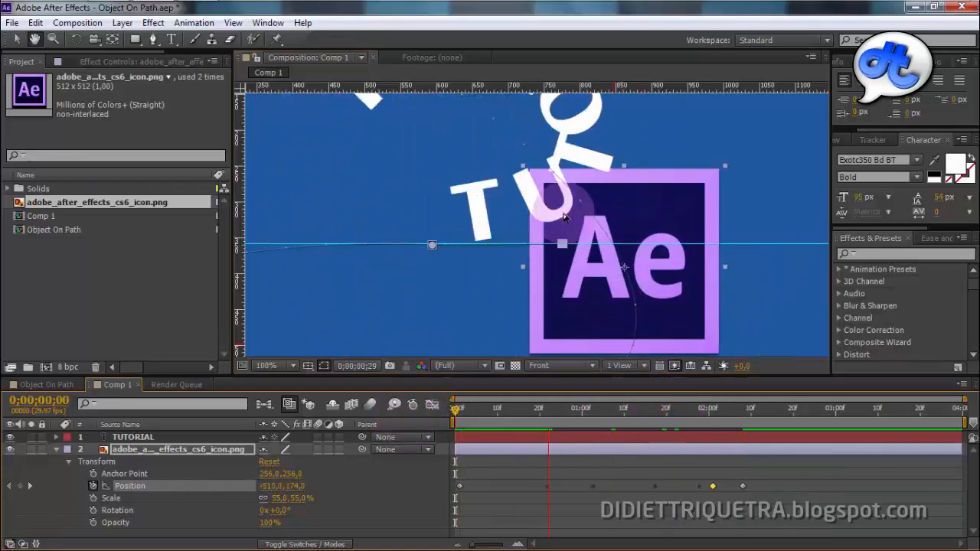
{"action": "key", "text": "space"}
{"action": "scroll", "coordinate": [568, 219], "scroll_direction": "down", "scroll_amount": 1}
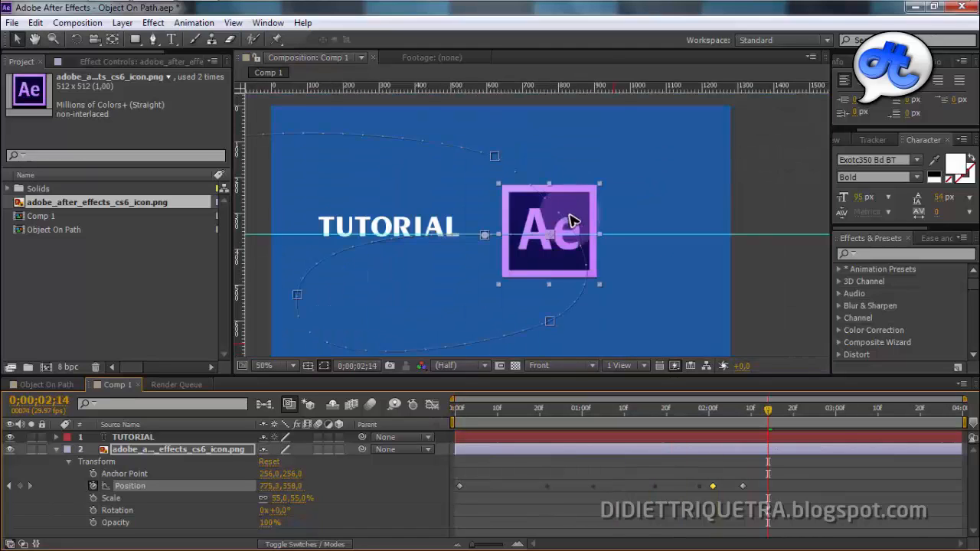
Select all of the icon's Position keyframes and apply Easy Ease to them
{"action": "left_click", "coordinate": [766, 275]}
{"action": "left_click_drag", "start_coordinate": [495, 290], "coordinate": [542, 279]}
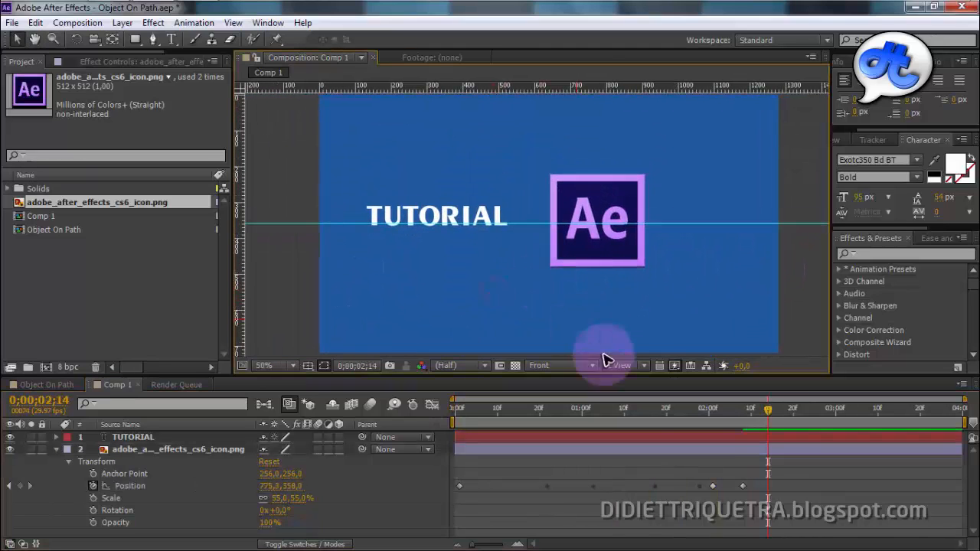
{"action": "left_click_drag", "start_coordinate": [758, 480], "coordinate": [467, 487]}
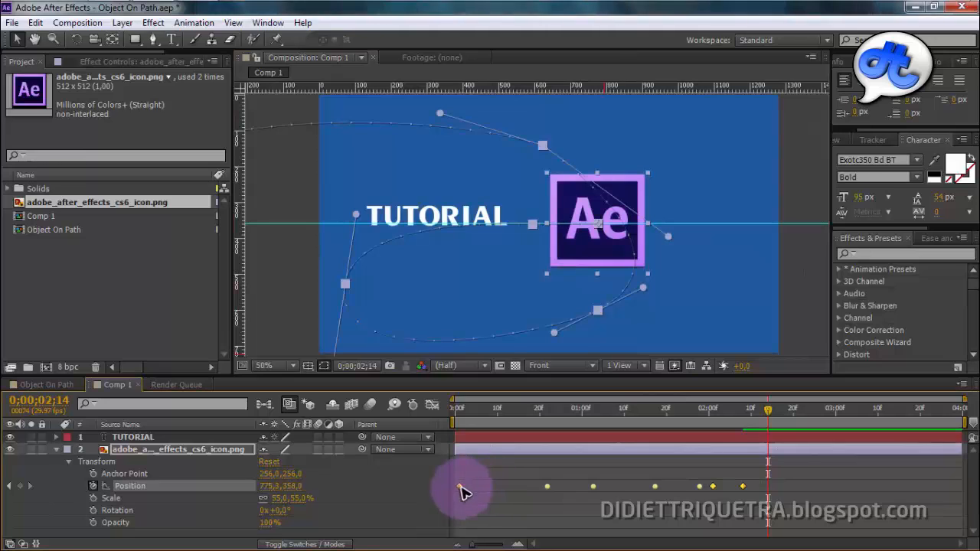
{"action": "right_click", "coordinate": [462, 488]}
{"action": "mouse_move", "coordinate": [529, 478]}
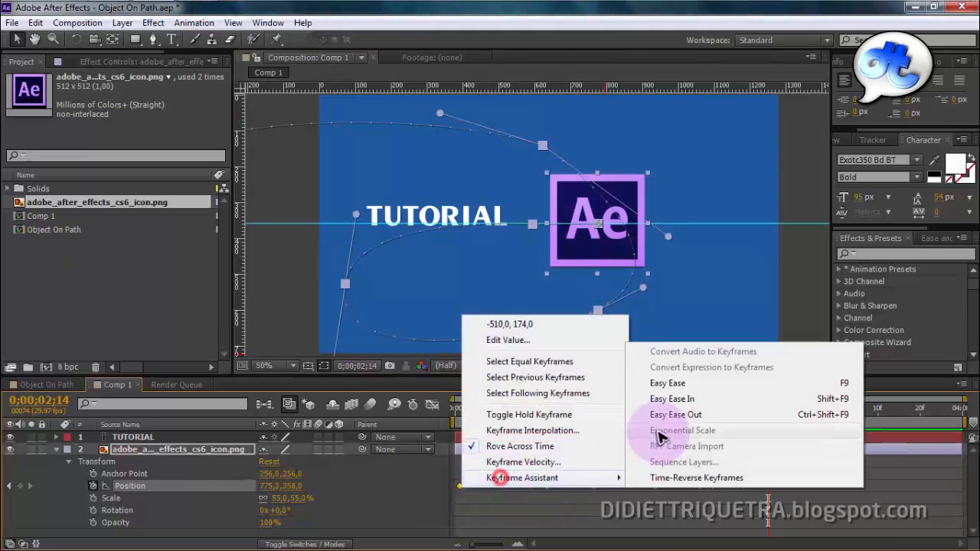
{"action": "left_click", "coordinate": [668, 384]}
In the speed graph, remove the extra Position keyframe at 0;00;02;08 and place the icon's end position at 776.3, 358
{"action": "left_click", "coordinate": [432, 404]}
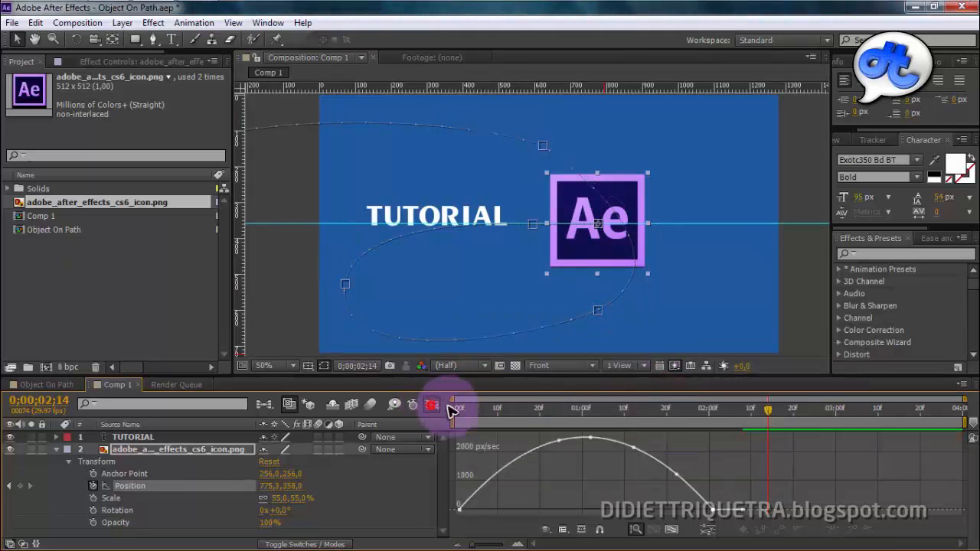
{"action": "left_click", "coordinate": [707, 510]}
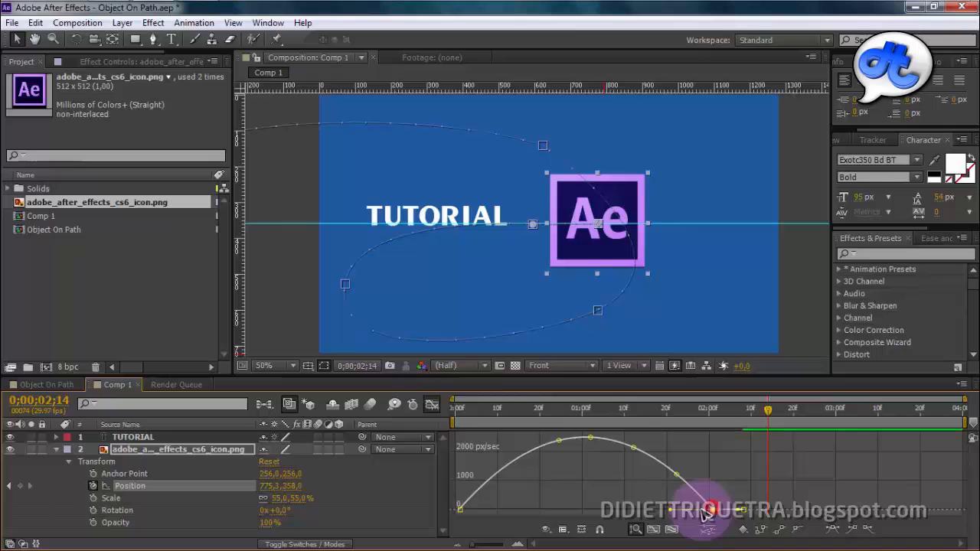
{"action": "left_click", "coordinate": [745, 513]}
{"action": "left_click", "coordinate": [695, 519]}
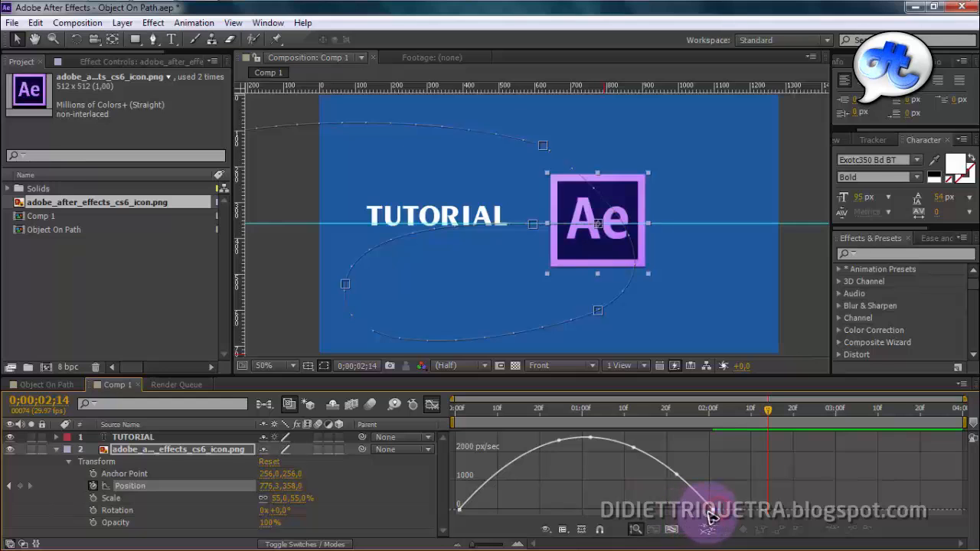
Stretch the last Position keyframe's incoming ease to 100% influence in the speed graph and preview the animation
{"action": "double_click", "coordinate": [708, 513]}
{"action": "left_click_drag", "start_coordinate": [671, 512], "coordinate": [459, 518]}
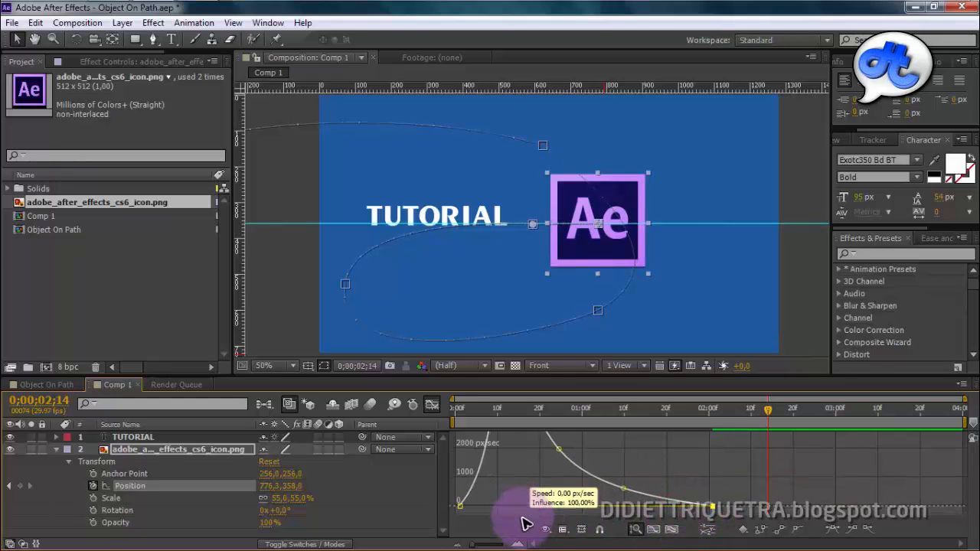
{"action": "left_click", "coordinate": [434, 406]}
{"action": "key", "text": "space"}
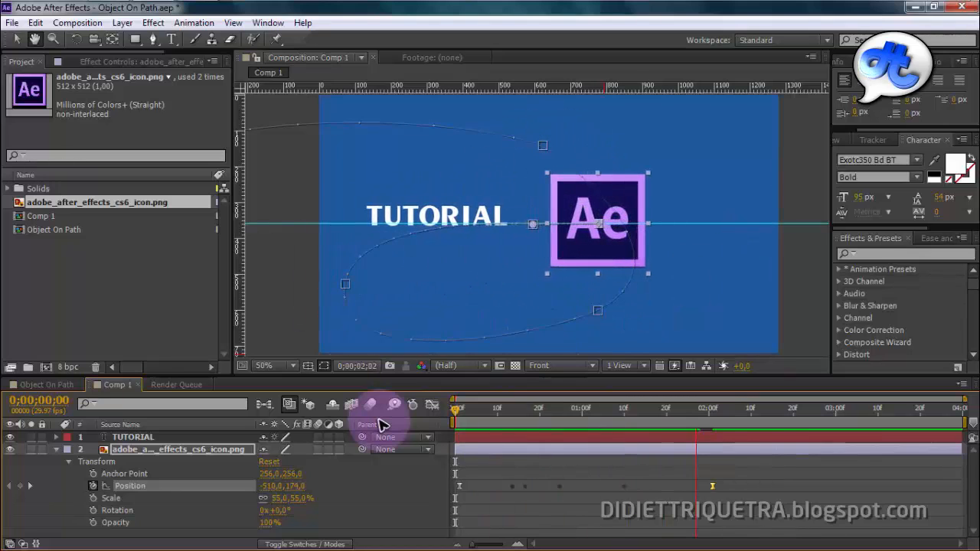
{"action": "key", "text": "space"}
Try to move the icon alone sideways at 0;00;02;14, and undo the move
{"action": "scroll", "coordinate": [655, 289], "scroll_direction": "down", "scroll_amount": 2}
{"action": "scroll", "coordinate": [666, 291], "scroll_direction": "up", "scroll_amount": 2}
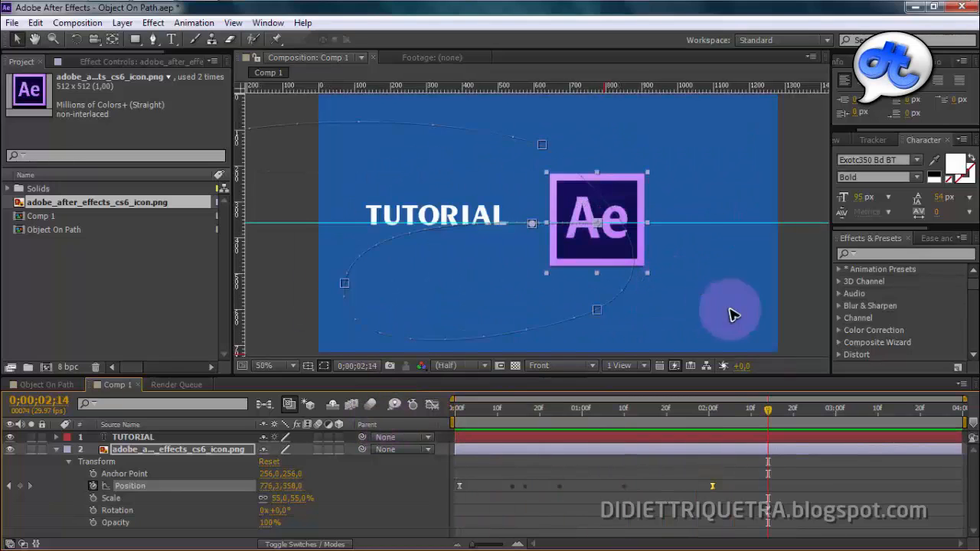
{"action": "left_click", "coordinate": [794, 295]}
{"action": "left_click", "coordinate": [570, 241]}
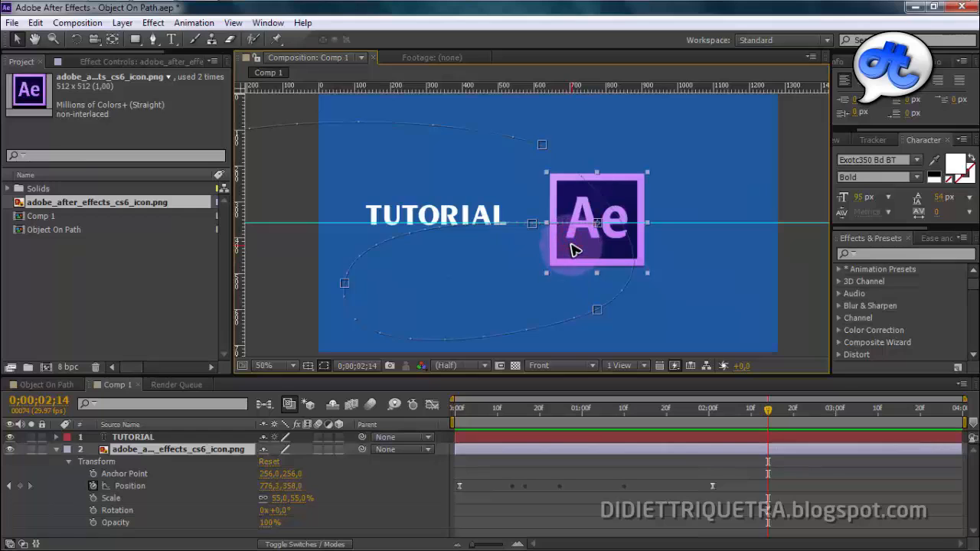
{"action": "left_click_drag", "start_coordinate": [571, 243], "coordinate": [589, 243]}
{"action": "key", "text": "ctrl+z"}
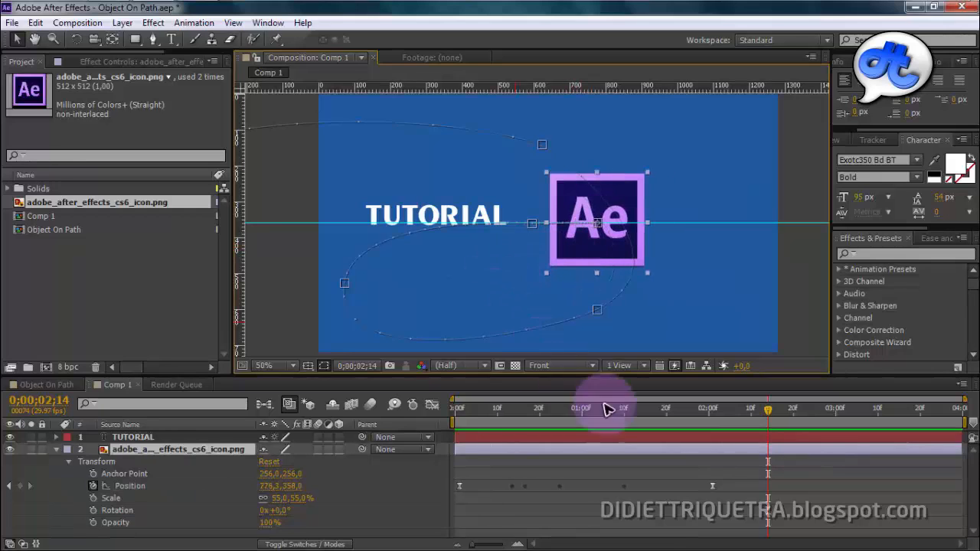
Shift the icon's whole motion path so it ends at about 878, 360, and move the TUTORIAL text in the same direction
{"action": "left_click", "coordinate": [170, 487]}
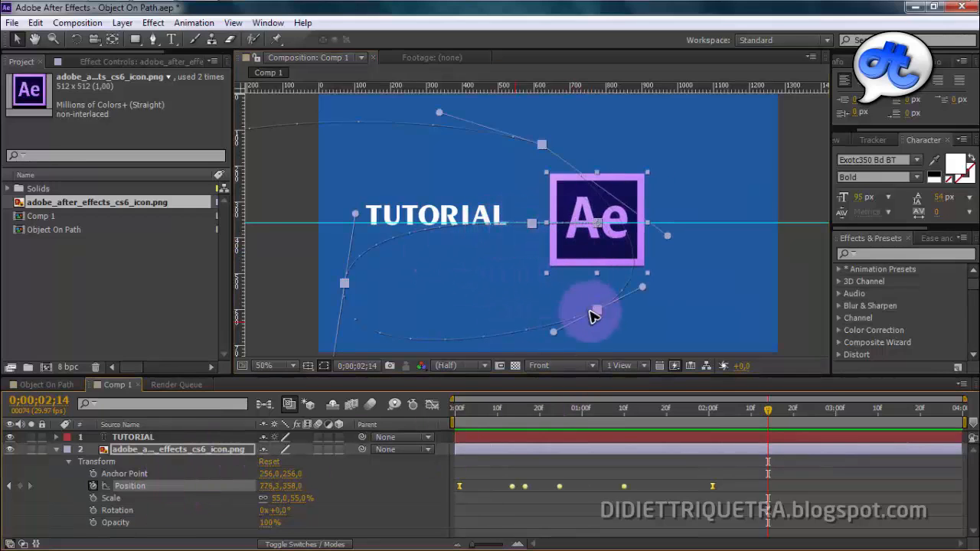
{"action": "left_click_drag", "start_coordinate": [597, 310], "coordinate": [633, 310]}
{"action": "left_click", "coordinate": [141, 437]}
{"action": "left_click_drag", "start_coordinate": [416, 214], "coordinate": [459, 212]}
Reshape the TUTORIAL mask path around its upper-left point by adjusting the point and its handles for a smoother loop
{"action": "left_click_drag", "start_coordinate": [546, 296], "coordinate": [475, 302]}
{"action": "left_click_drag", "start_coordinate": [514, 140], "coordinate": [479, 130]}
{"action": "left_click_drag", "start_coordinate": [589, 227], "coordinate": [472, 260]}
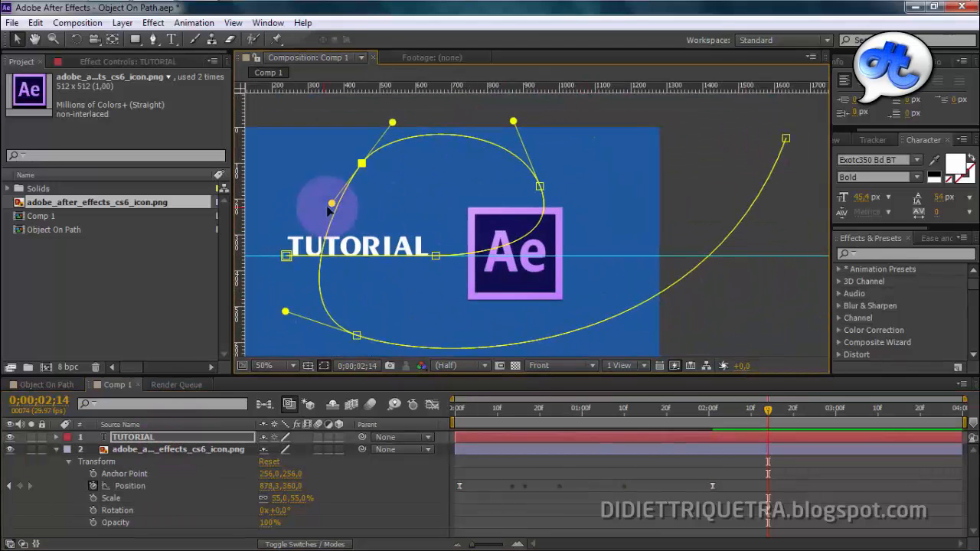
{"action": "left_click_drag", "start_coordinate": [368, 166], "coordinate": [370, 174]}
{"action": "left_click_drag", "start_coordinate": [382, 196], "coordinate": [450, 145]}
Preview the text and icon animation from the first frame
{"action": "left_click_drag", "start_coordinate": [768, 411], "coordinate": [397, 416]}
{"action": "key", "text": "space"}
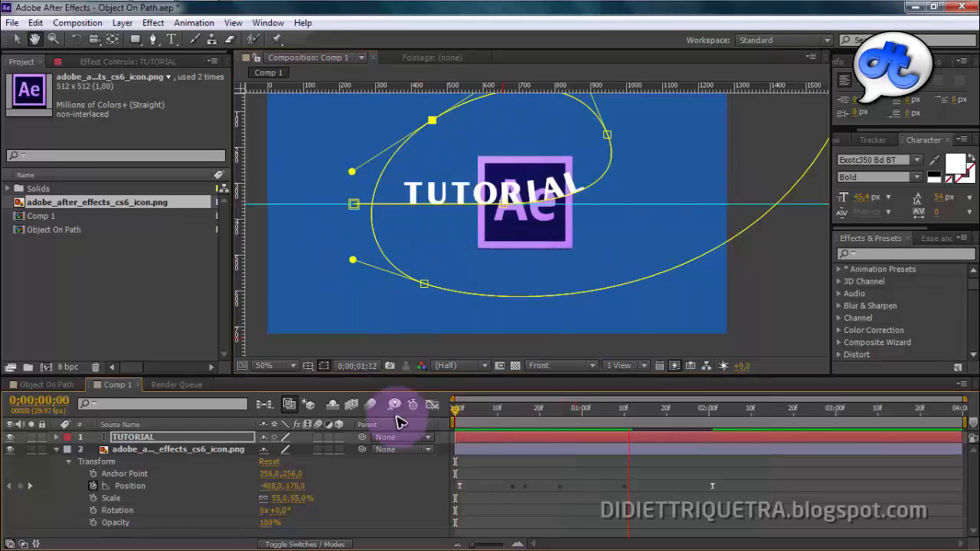
{"action": "key", "text": "space"}
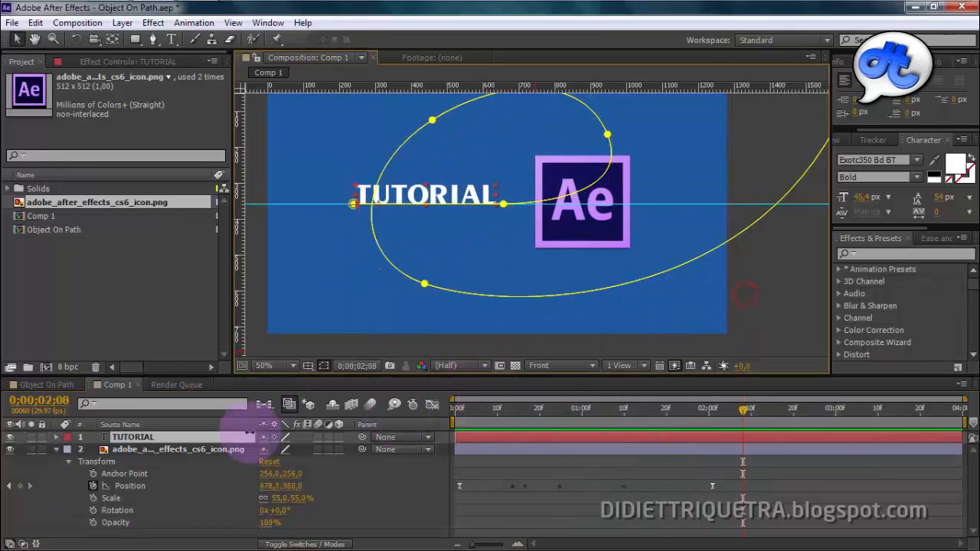
Collapse the icon layer's properties and return the current time to the first frame
{"action": "left_click", "coordinate": [96, 462]}
{"action": "left_click", "coordinate": [59, 452]}
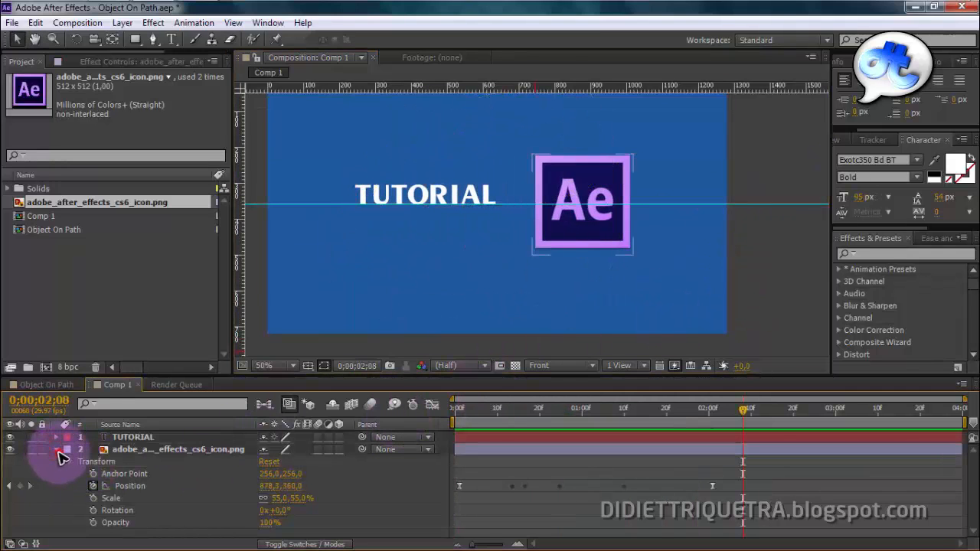
{"action": "left_click", "coordinate": [61, 457]}
{"action": "left_click_drag", "start_coordinate": [564, 416], "coordinate": [444, 416]}
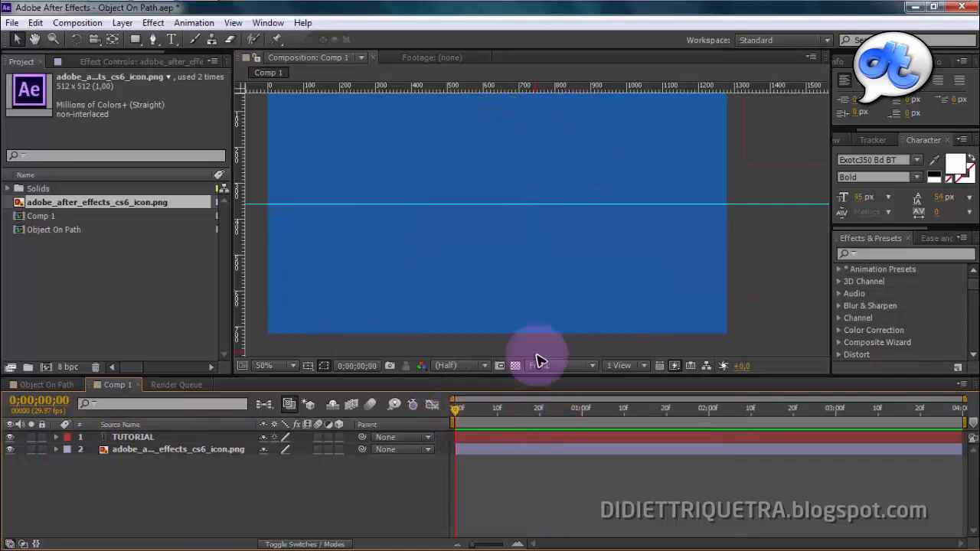
Solo the After Effects icon layer in Comp 1
{"action": "scroll", "coordinate": [545, 299], "scroll_direction": "down", "scroll_amount": 2}
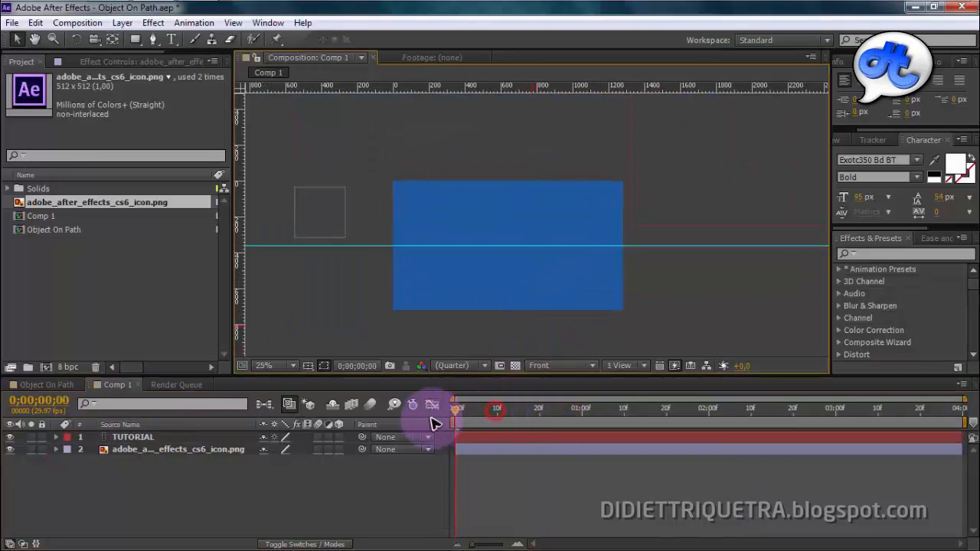
{"action": "left_click", "coordinate": [91, 452]}
{"action": "left_click", "coordinate": [30, 450]}
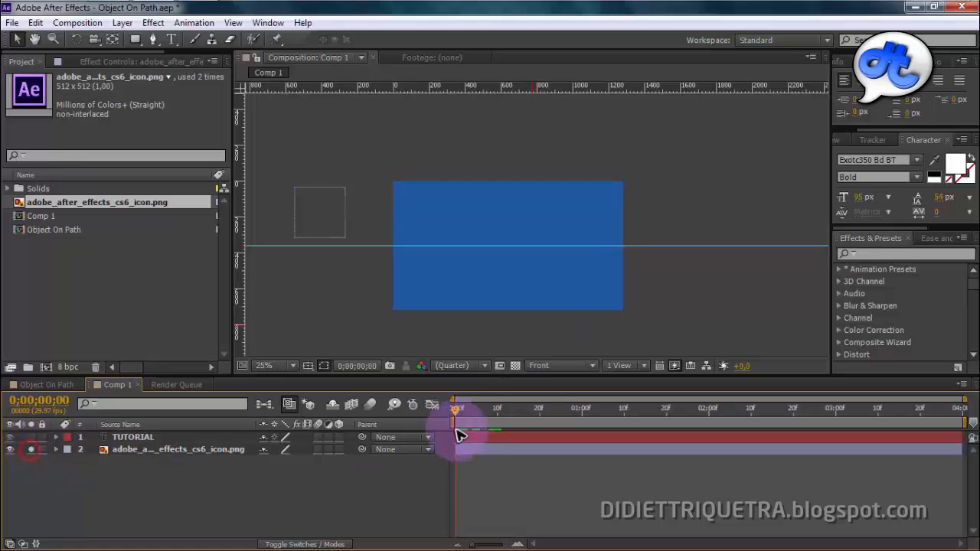
Preview the soloed icon's motion in Comp 1
{"action": "key", "text": "space"}
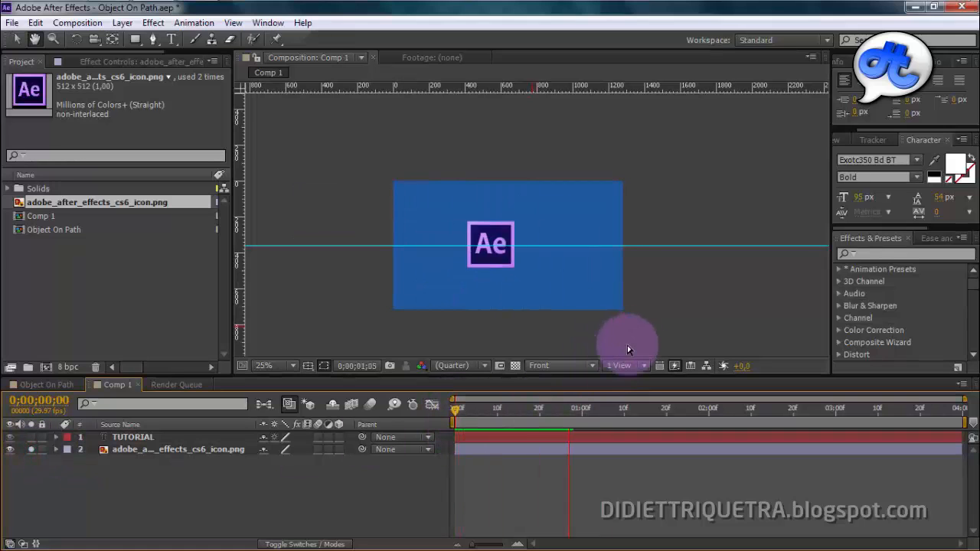
{"action": "left_click_drag", "start_coordinate": [601, 411], "coordinate": [475, 425]}
Solo the icon layer in the Object On Path comp and play its motion from the first frame to examine its rotation
{"action": "left_click", "coordinate": [73, 387]}
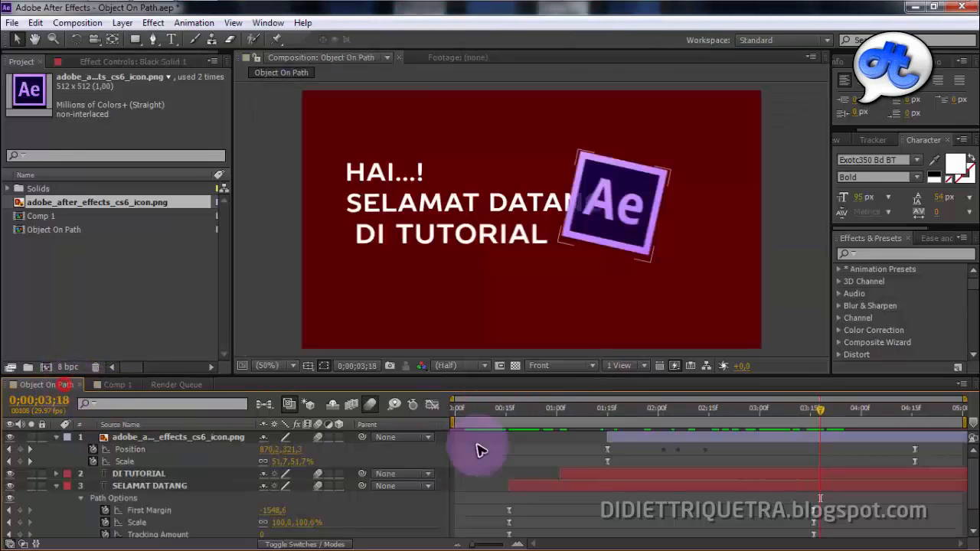
{"action": "left_click_drag", "start_coordinate": [619, 418], "coordinate": [452, 420]}
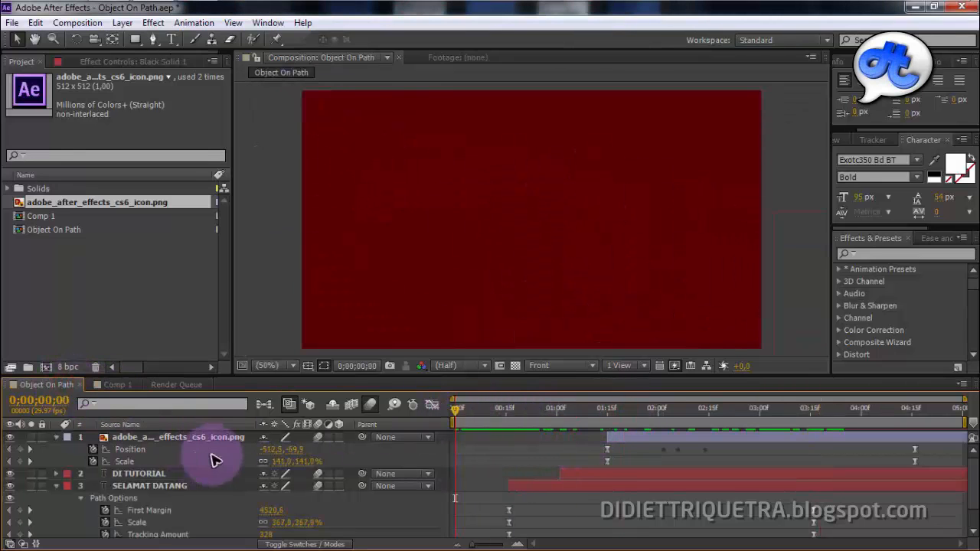
{"action": "left_click", "coordinate": [31, 438]}
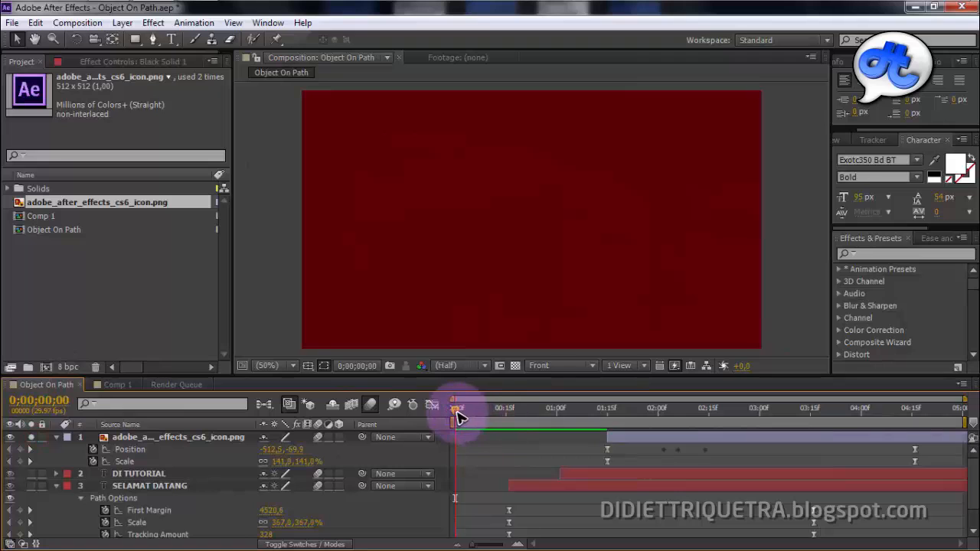
{"action": "left_click_drag", "start_coordinate": [601, 426], "coordinate": [766, 450]}
{"action": "left_click", "coordinate": [184, 433]}
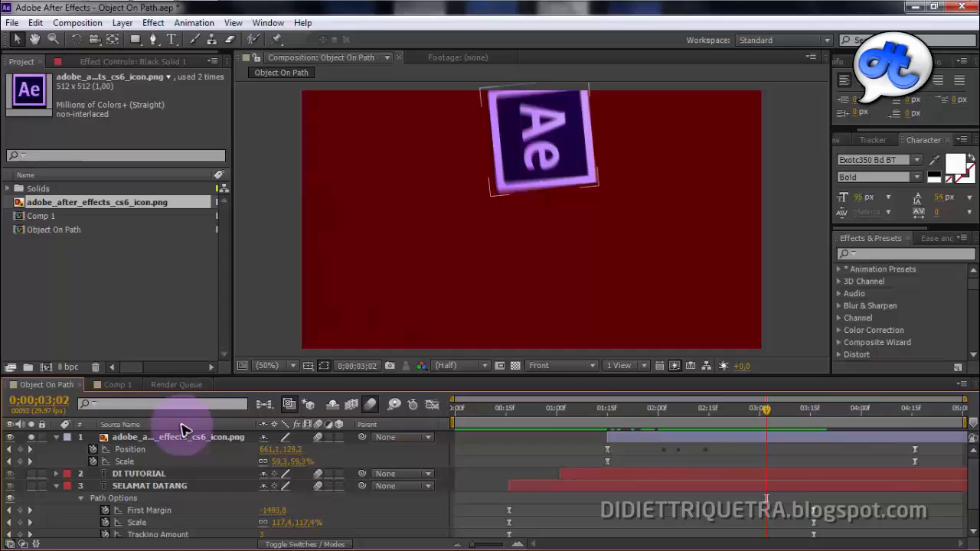
Return to Comp 1 and scrub the icon's motion up to 0;00;01;03 to compare its rotation
{"action": "left_click", "coordinate": [115, 387]}
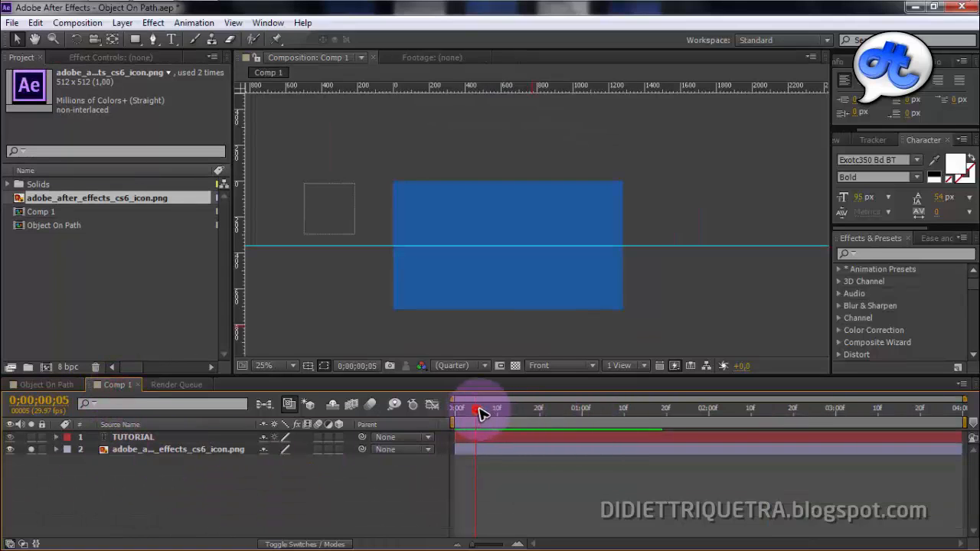
{"action": "left_click_drag", "start_coordinate": [480, 411], "coordinate": [540, 411]}
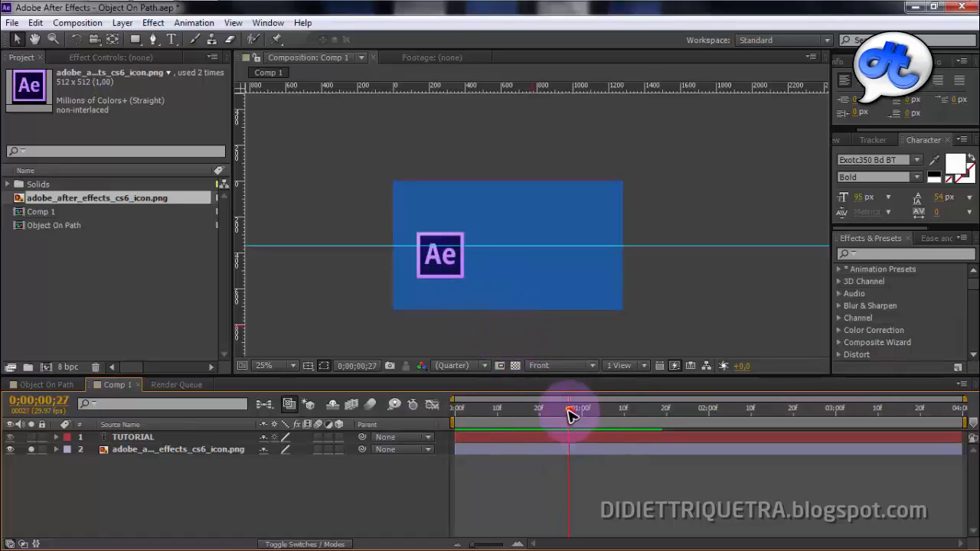
{"action": "left_click_drag", "start_coordinate": [558, 415], "coordinate": [594, 409]}
Set the icon layer's Auto-Orientation to Orient Along Path
{"action": "left_click", "coordinate": [197, 450]}
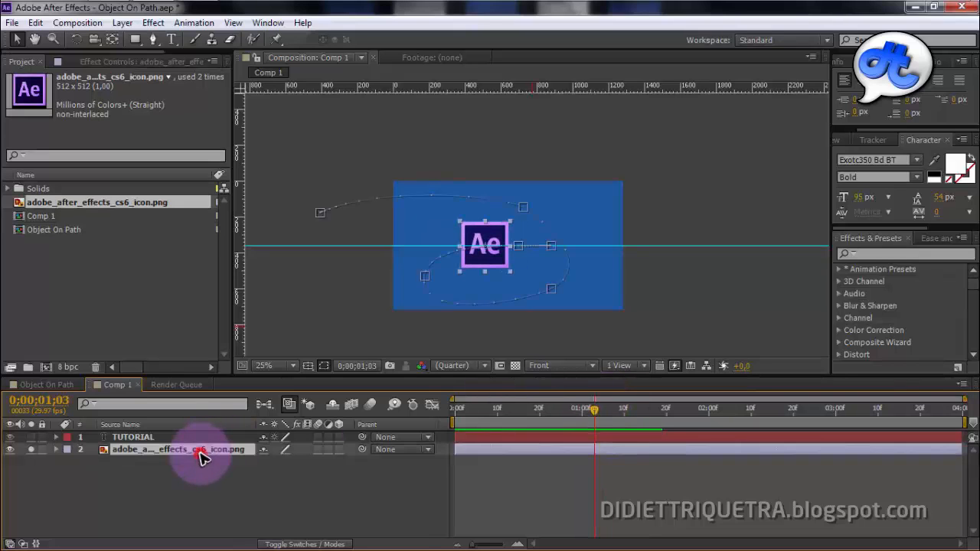
{"action": "right_click", "coordinate": [197, 451]}
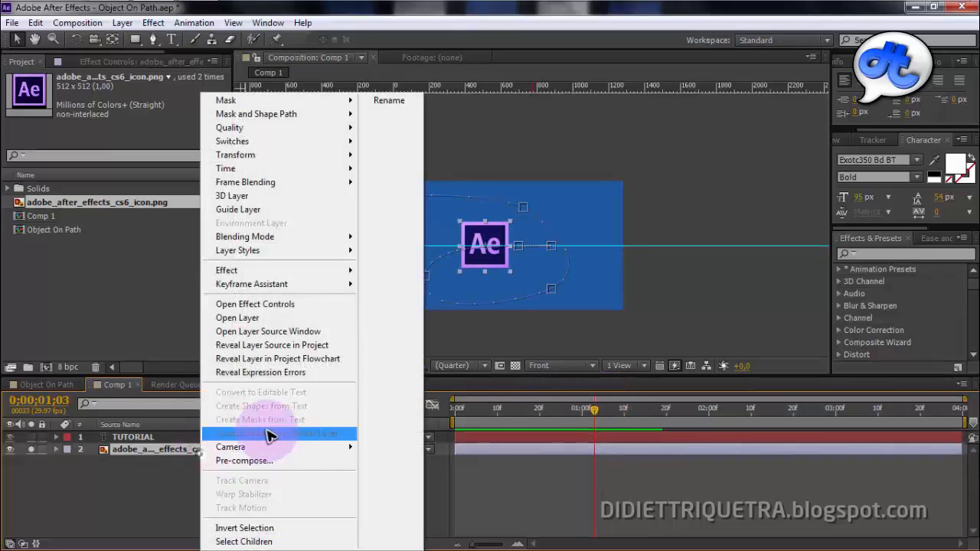
{"action": "right_click", "coordinate": [184, 454]}
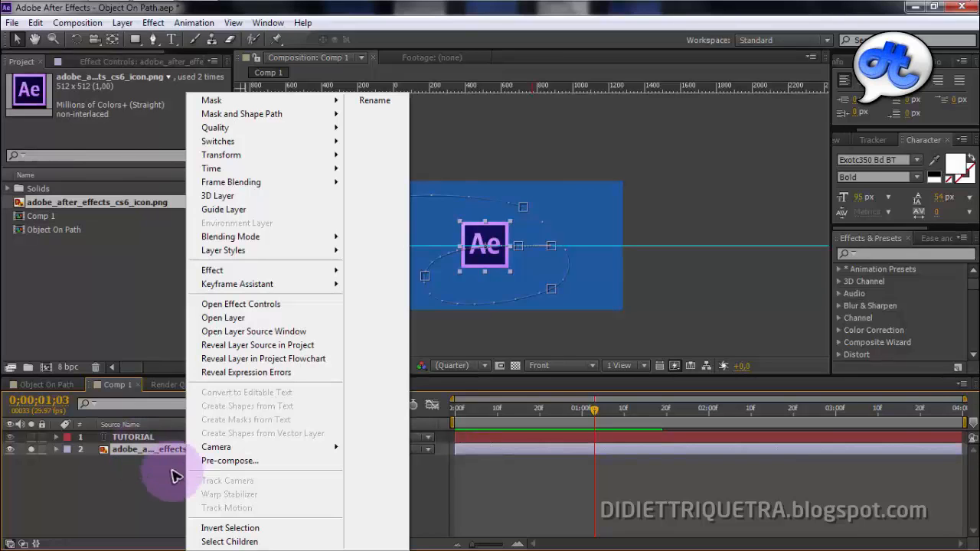
{"action": "left_click", "coordinate": [192, 449]}
{"action": "right_click", "coordinate": [189, 451]}
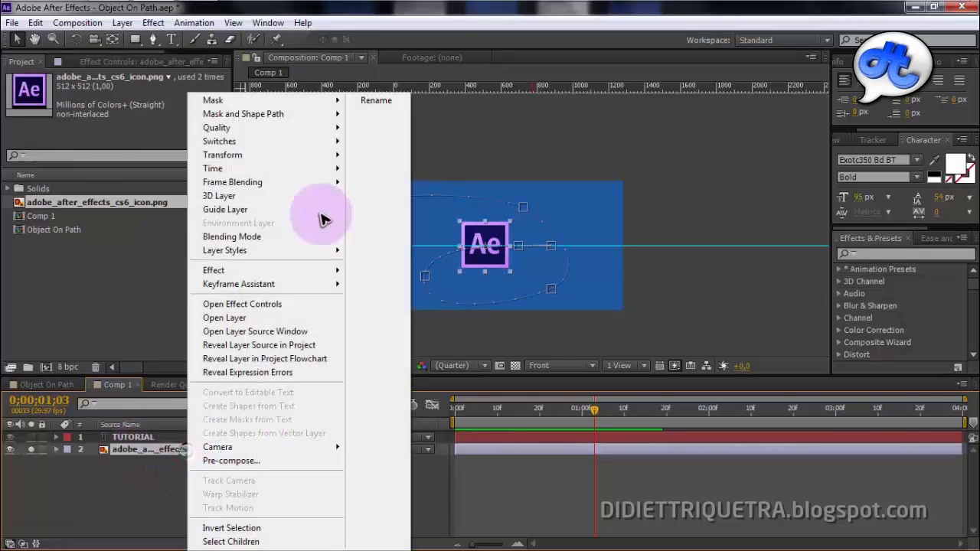
{"action": "left_click", "coordinate": [266, 160]}
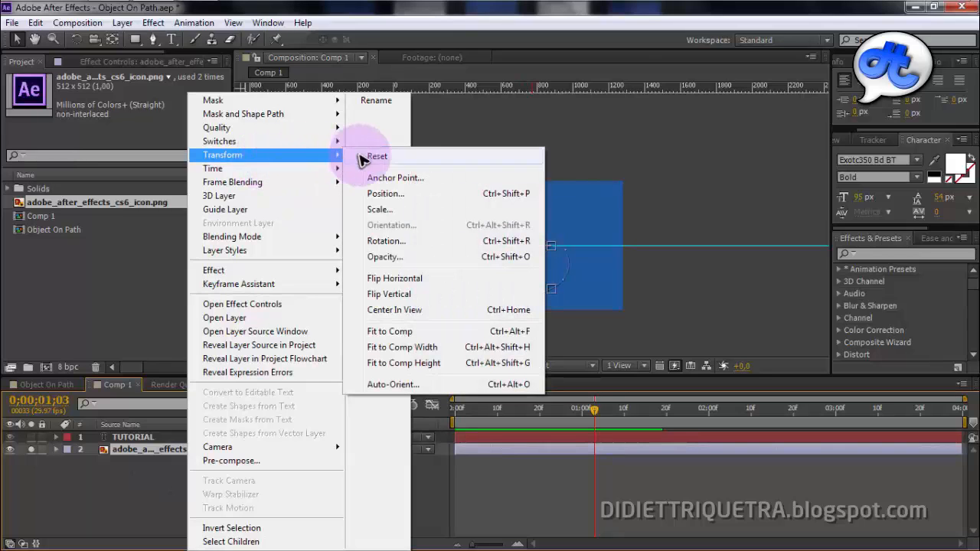
{"action": "left_click", "coordinate": [416, 390]}
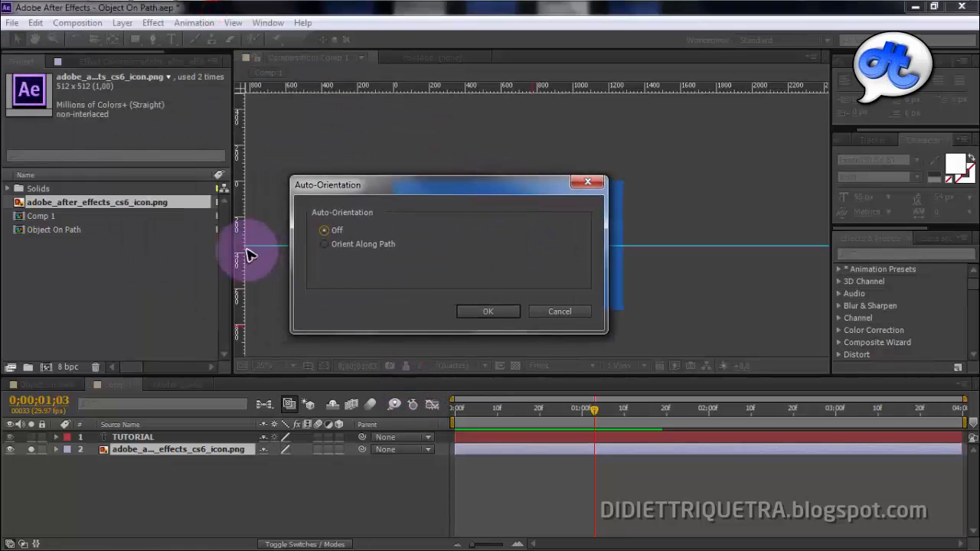
{"action": "left_click", "coordinate": [326, 247]}
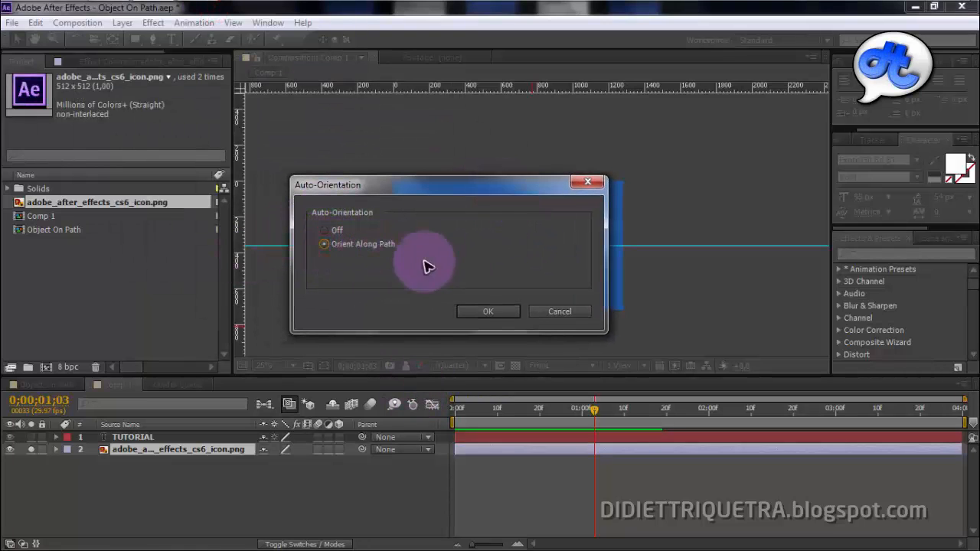
{"action": "left_click", "coordinate": [492, 312]}
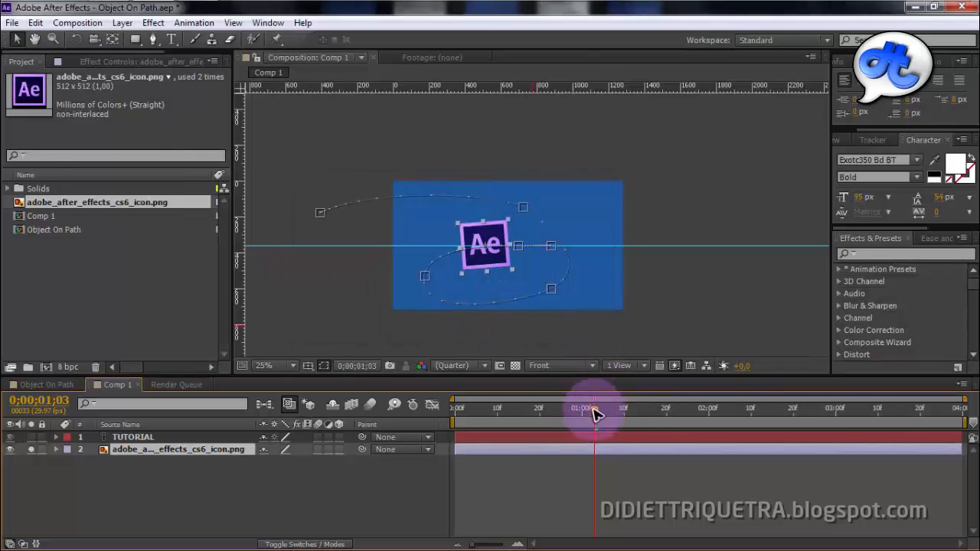
Review the icon's orientation over time and inspect the motion path's lower-right bend up close
{"action": "left_click_drag", "start_coordinate": [596, 414], "coordinate": [516, 430]}
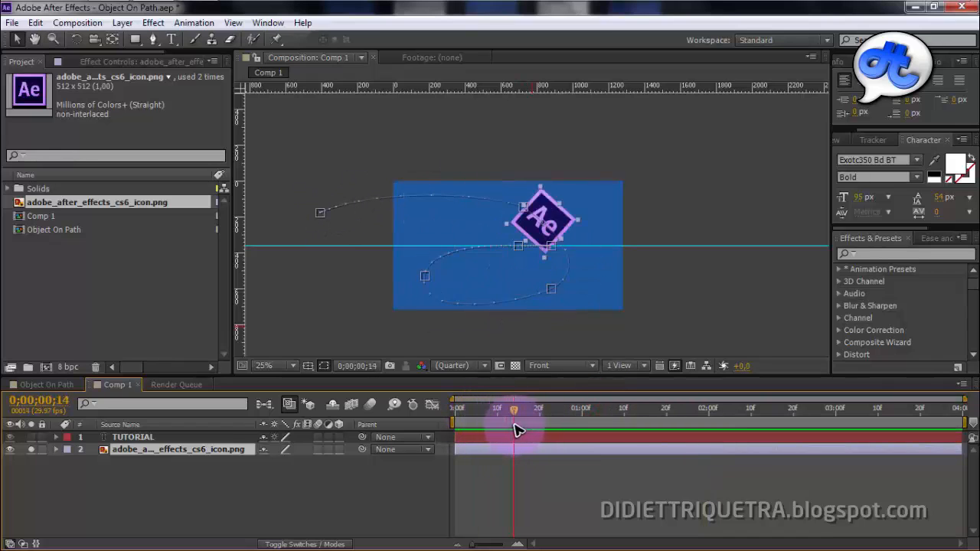
{"action": "scroll", "coordinate": [563, 354], "scroll_direction": "up", "scroll_amount": 2}
{"action": "scroll", "coordinate": [619, 317], "scroll_direction": "down", "scroll_amount": 2}
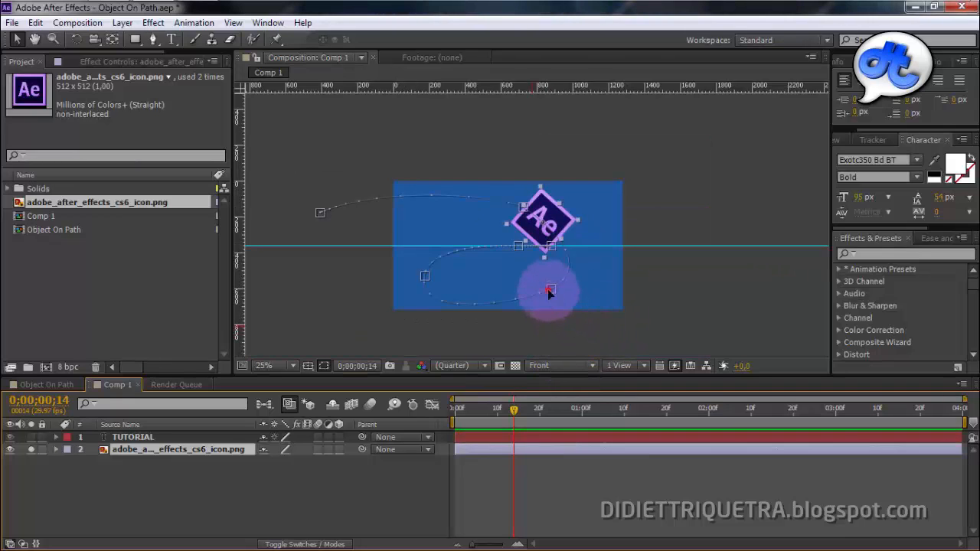
{"action": "left_click", "coordinate": [548, 289]}
{"action": "scroll", "coordinate": [554, 287], "scroll_direction": "up", "scroll_amount": 2}
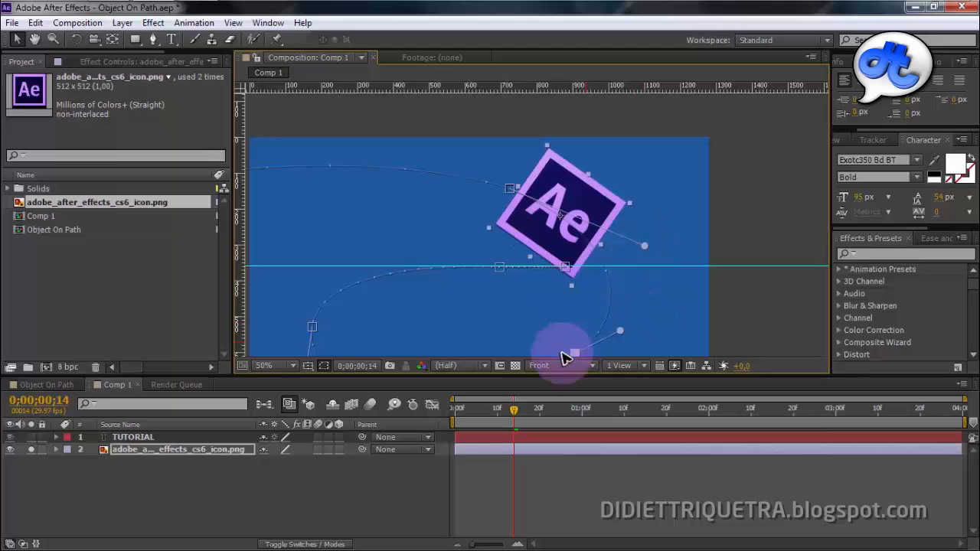
{"action": "left_click_drag", "start_coordinate": [582, 324], "coordinate": [592, 279]}
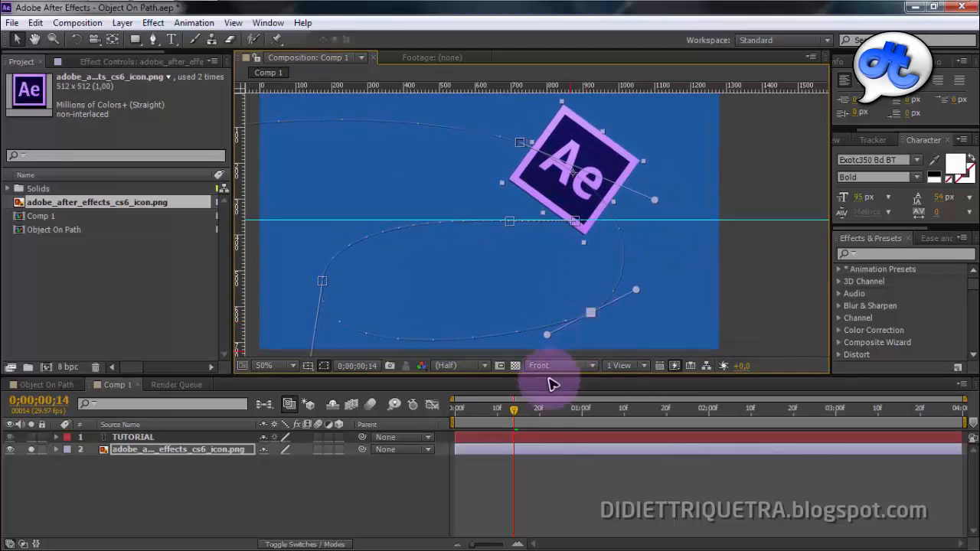
Align the last two Position keyframe points of the icon's motion path with the horizontal guide so the icon ends upright
{"action": "left_click_drag", "start_coordinate": [514, 409], "coordinate": [617, 409]}
{"action": "scroll", "coordinate": [525, 224], "scroll_direction": "up", "scroll_amount": 2}
{"action": "key", "text": "h"}
{"action": "left_click_drag", "start_coordinate": [567, 272], "coordinate": [606, 243]}
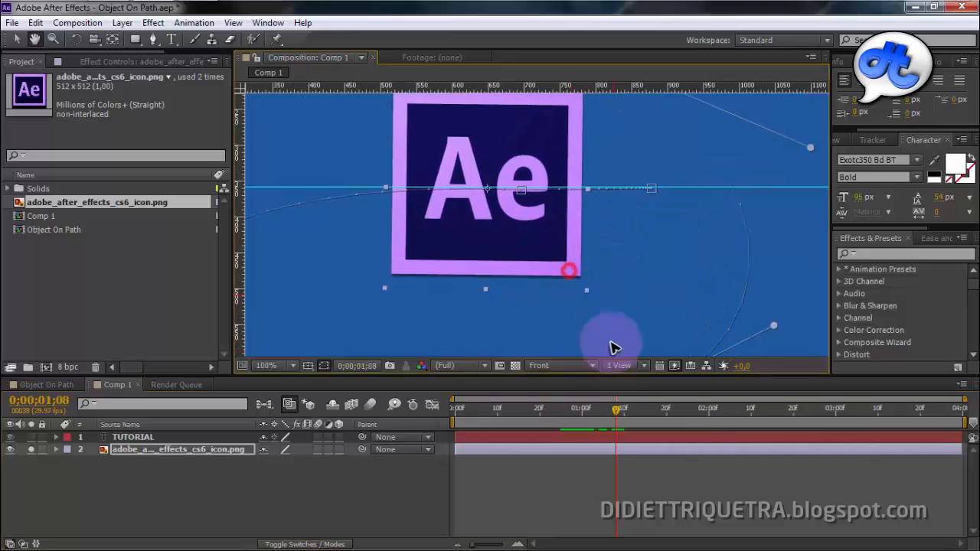
{"action": "left_click_drag", "start_coordinate": [602, 409], "coordinate": [624, 412]}
{"action": "scroll", "coordinate": [531, 222], "scroll_direction": "up", "scroll_amount": 2}
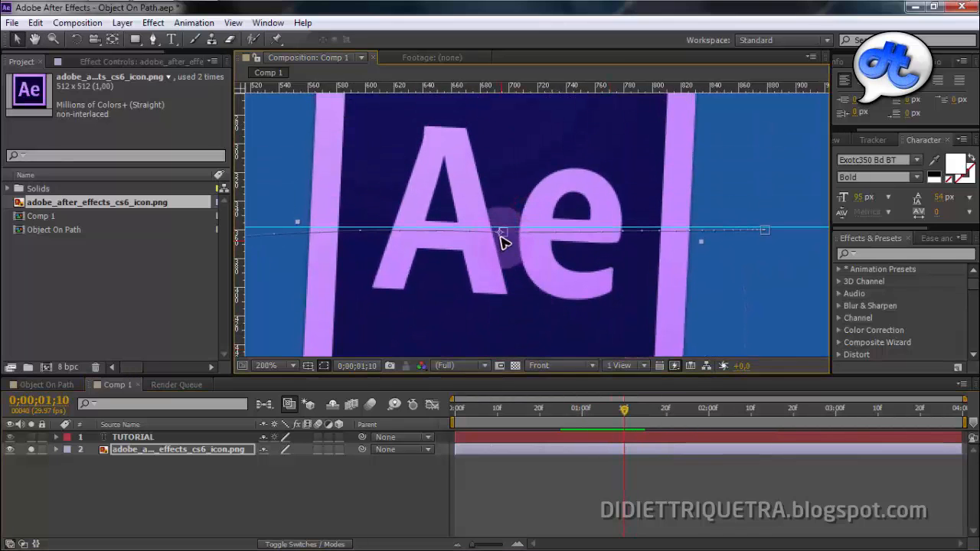
{"action": "scroll", "coordinate": [553, 254], "scroll_direction": "down", "scroll_amount": 2}
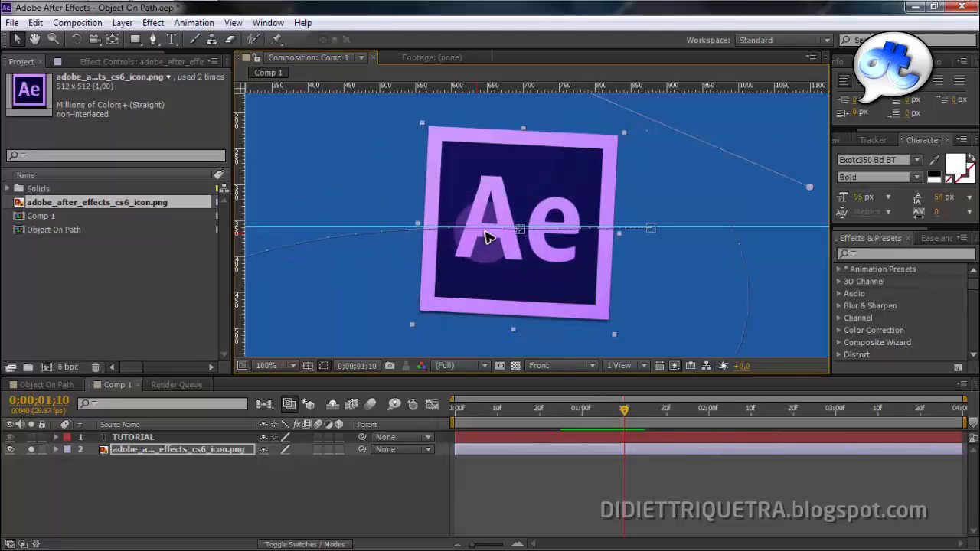
{"action": "scroll", "coordinate": [524, 239], "scroll_direction": "up", "scroll_amount": 2}
{"action": "left_click_drag", "start_coordinate": [504, 235], "coordinate": [502, 227]}
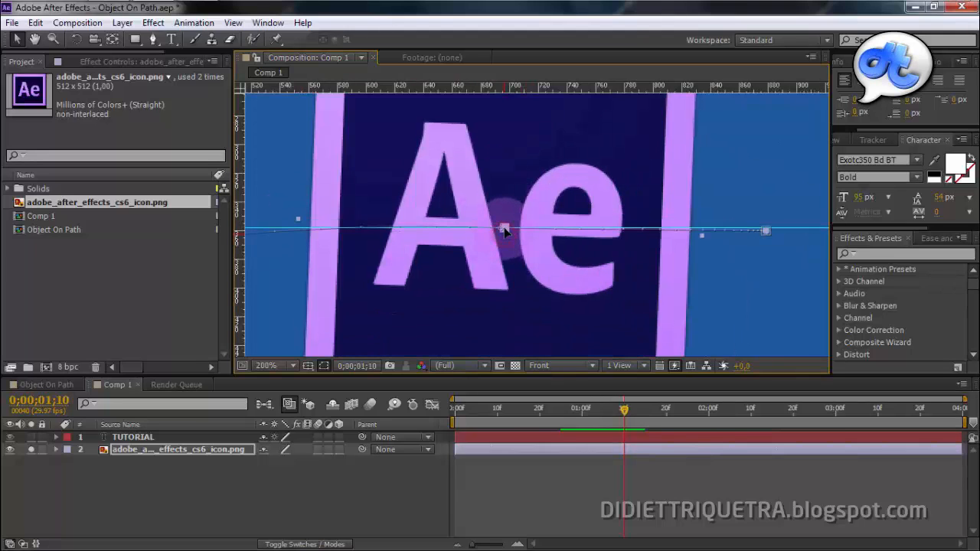
{"action": "left_click_drag", "start_coordinate": [768, 232], "coordinate": [775, 228]}
{"action": "key", "text": "comma"}
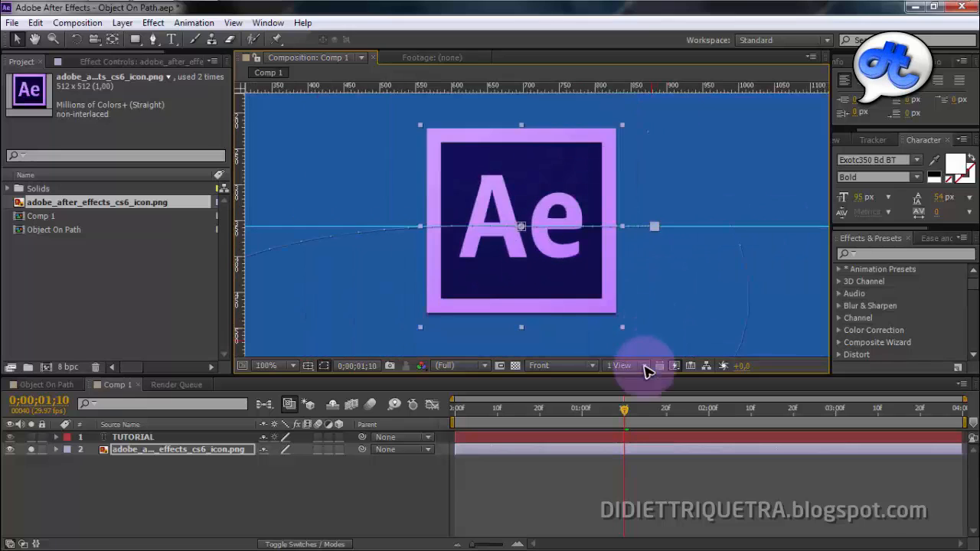
Move the motion path's lower-left keyframe point slightly down to widen the loop
{"action": "mouse_move", "coordinate": [620, 414]}
{"action": "left_mouse_down"}
{"action": "mouse_move", "coordinate": [536, 416]}
{"action": "mouse_move", "coordinate": [648, 414]}
{"action": "mouse_move", "coordinate": [621, 416]}
{"action": "mouse_move", "coordinate": [636, 413]}
{"action": "left_mouse_up"}
{"action": "left_click_drag", "start_coordinate": [514, 314], "coordinate": [602, 271]}
{"action": "scroll", "coordinate": [475, 274], "scroll_direction": "down", "scroll_amount": 1}
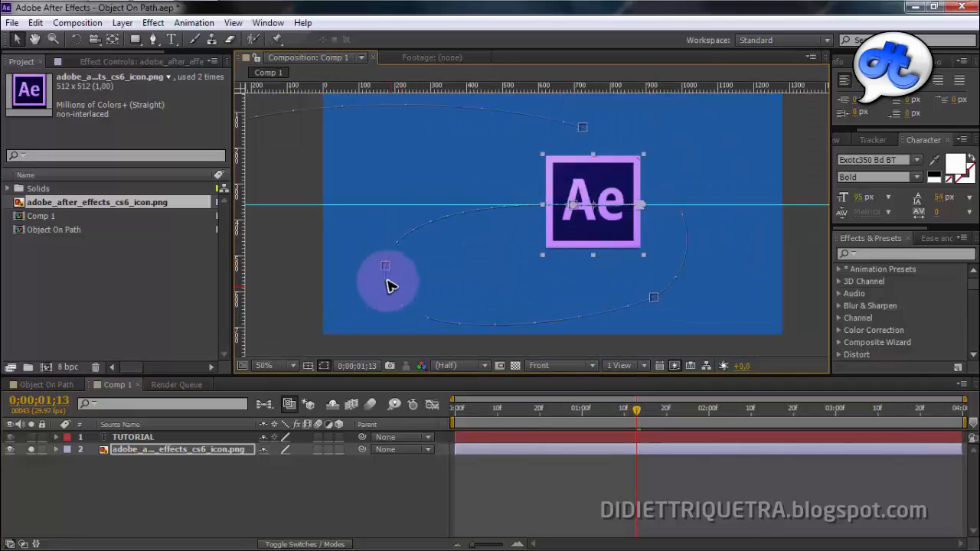
{"action": "left_click_drag", "start_coordinate": [387, 270], "coordinate": [387, 288]}
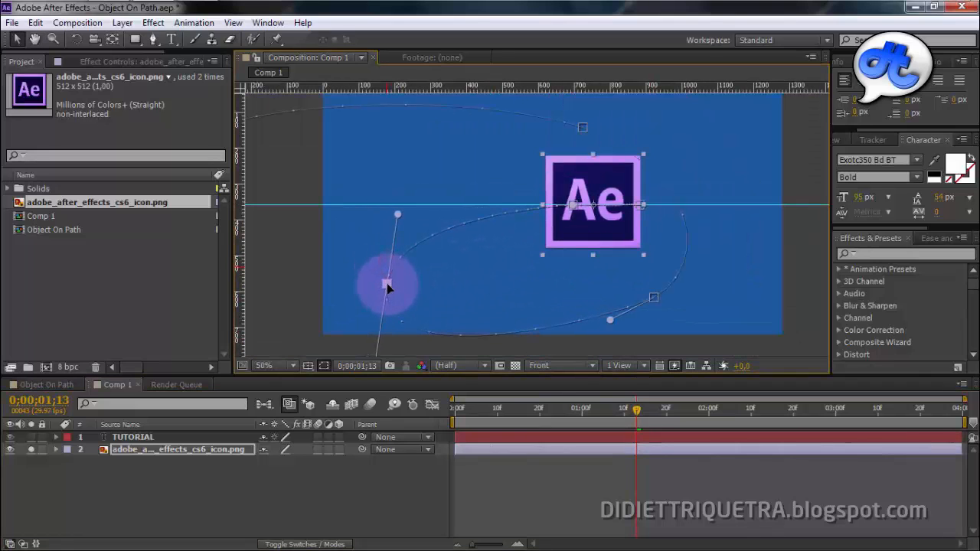
Move the second-to-last Position keyframe point left along the horizontal guide to straighten the icon earlier on its path
{"action": "left_click_drag", "start_coordinate": [641, 413], "coordinate": [611, 412]}
{"action": "scroll", "coordinate": [602, 257], "scroll_direction": "up", "scroll_amount": 2}
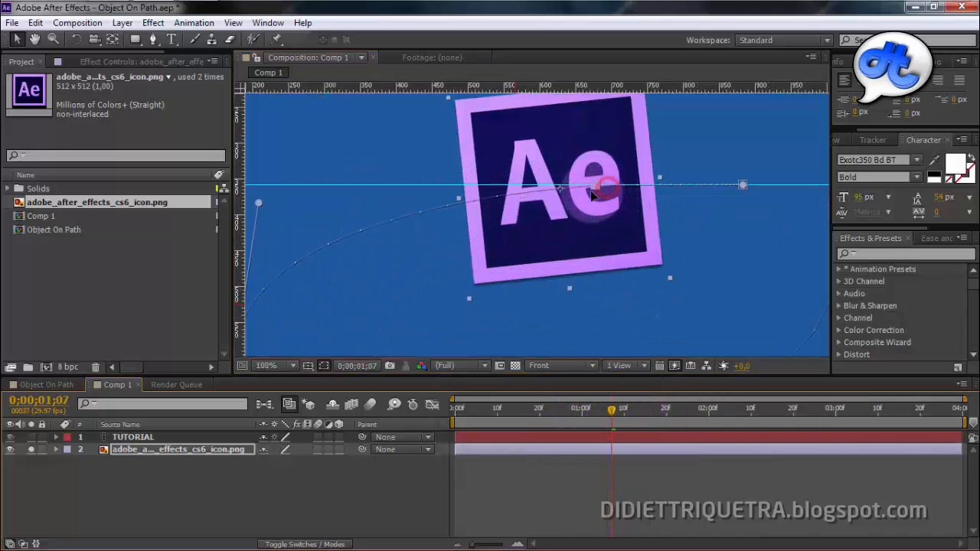
{"action": "left_click_drag", "start_coordinate": [591, 193], "coordinate": [546, 191]}
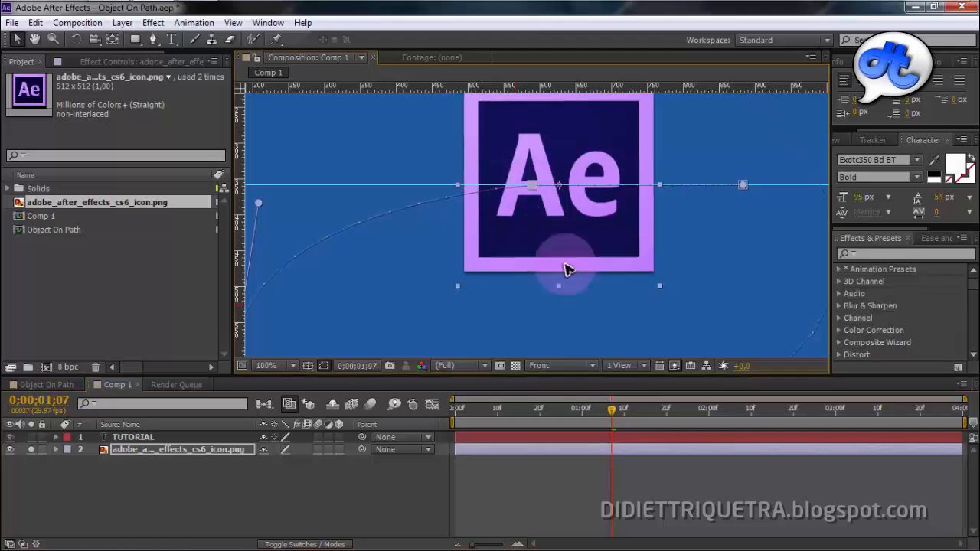
{"action": "mouse_move", "coordinate": [611, 408]}
{"action": "left_mouse_down"}
{"action": "mouse_move", "coordinate": [542, 410]}
{"action": "mouse_move", "coordinate": [620, 407]}
{"action": "left_mouse_up"}
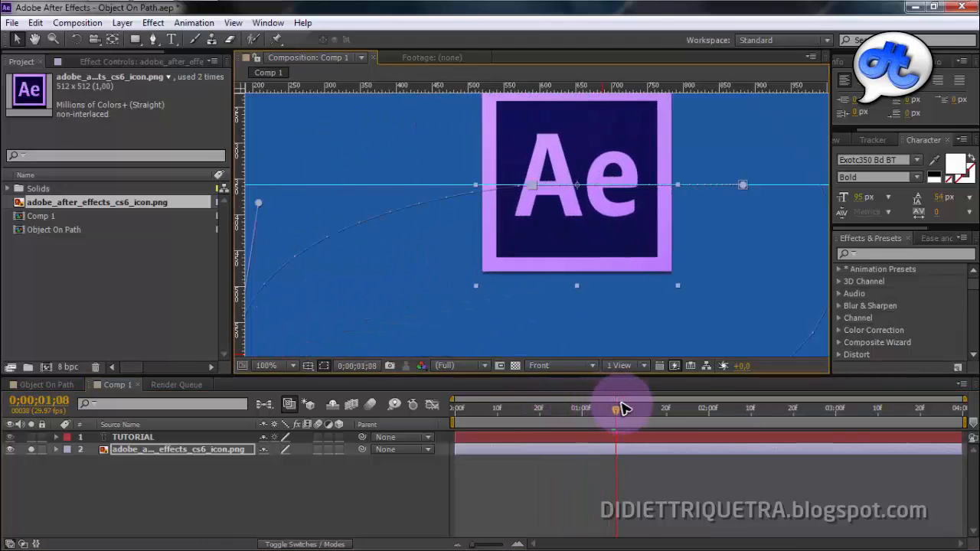
{"action": "scroll", "coordinate": [608, 320], "scroll_direction": "down", "scroll_amount": 2}
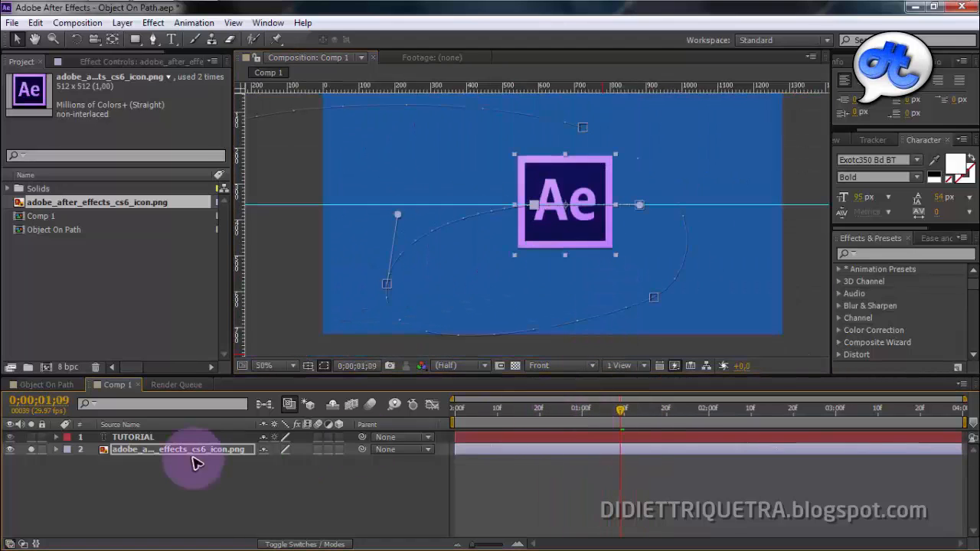
Turn off the icon layer's solo and preview the text and icon together from the first frame
{"action": "left_click", "coordinate": [33, 437]}
{"action": "left_click", "coordinate": [32, 437]}
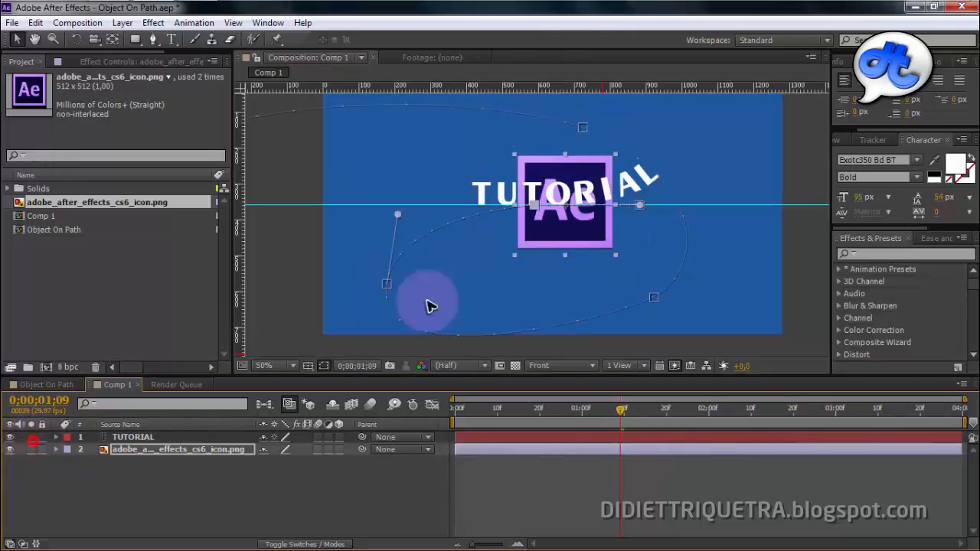
{"action": "scroll", "coordinate": [557, 306], "scroll_direction": "down", "scroll_amount": 2}
{"action": "left_click", "coordinate": [582, 333]}
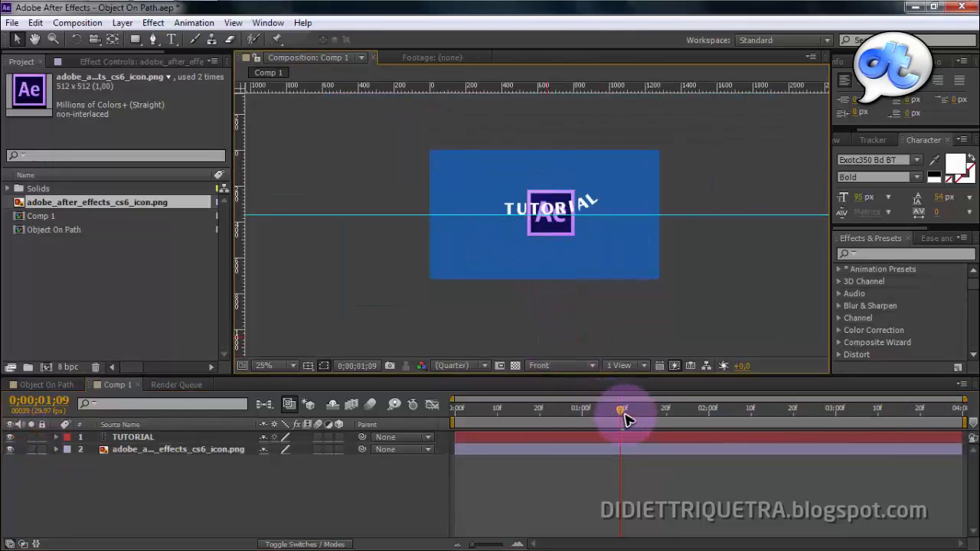
{"action": "left_click_drag", "start_coordinate": [624, 417], "coordinate": [456, 420]}
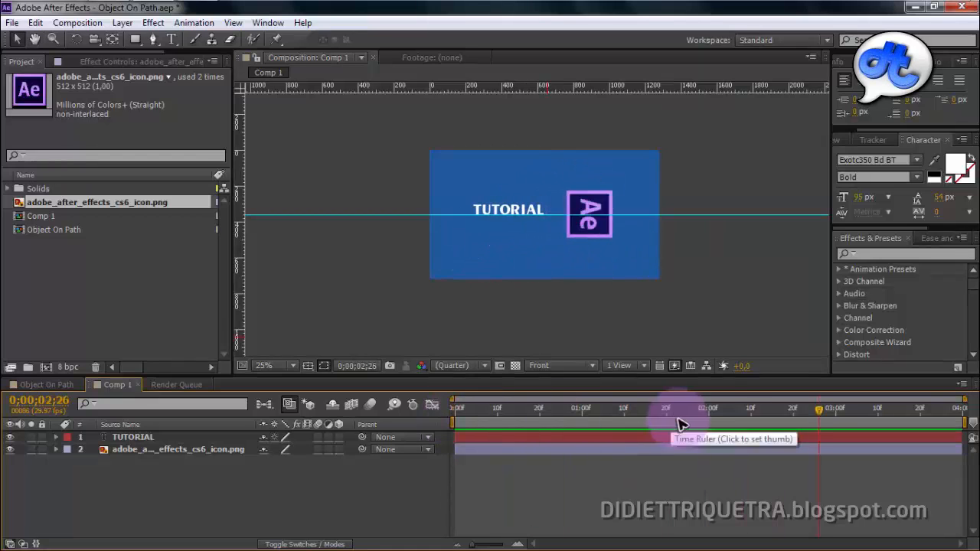
Examine the icon's orientation around its last Position keyframe near 0;00;02;02 and its motion path at that point
{"action": "left_click", "coordinate": [635, 419]}
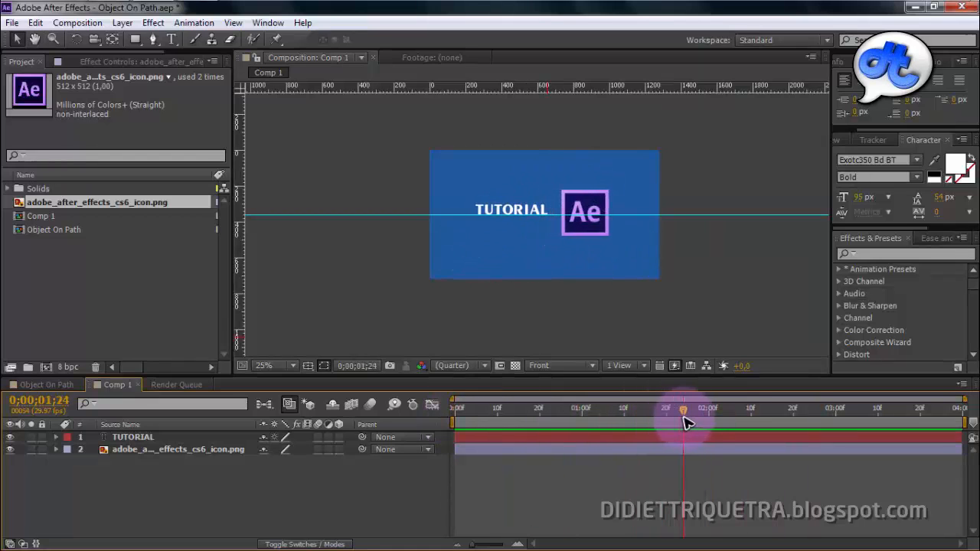
{"action": "left_click", "coordinate": [664, 457]}
{"action": "key", "text": "p"}
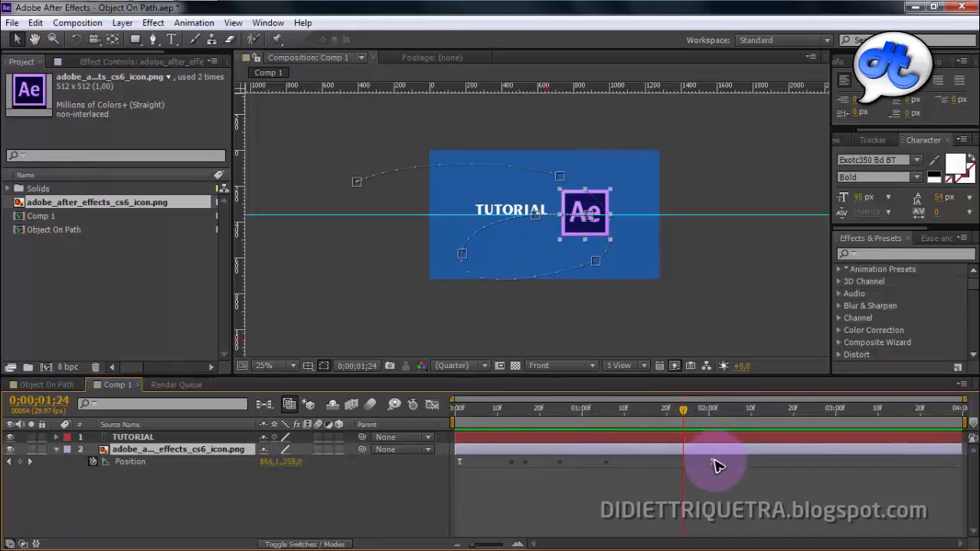
{"action": "left_click", "coordinate": [714, 461]}
{"action": "left_click_drag", "start_coordinate": [685, 411], "coordinate": [718, 413]}
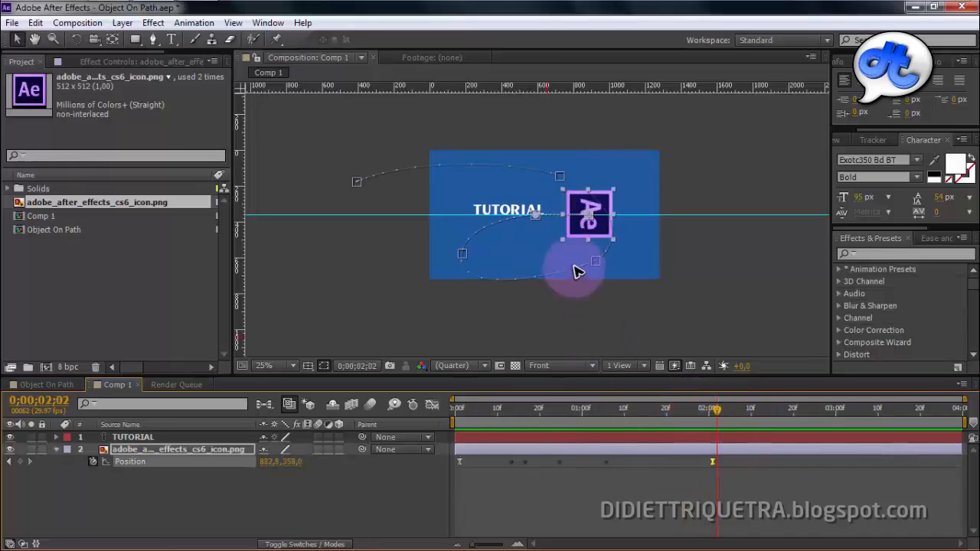
{"action": "scroll", "coordinate": [578, 272], "scroll_direction": "up", "scroll_amount": 4}
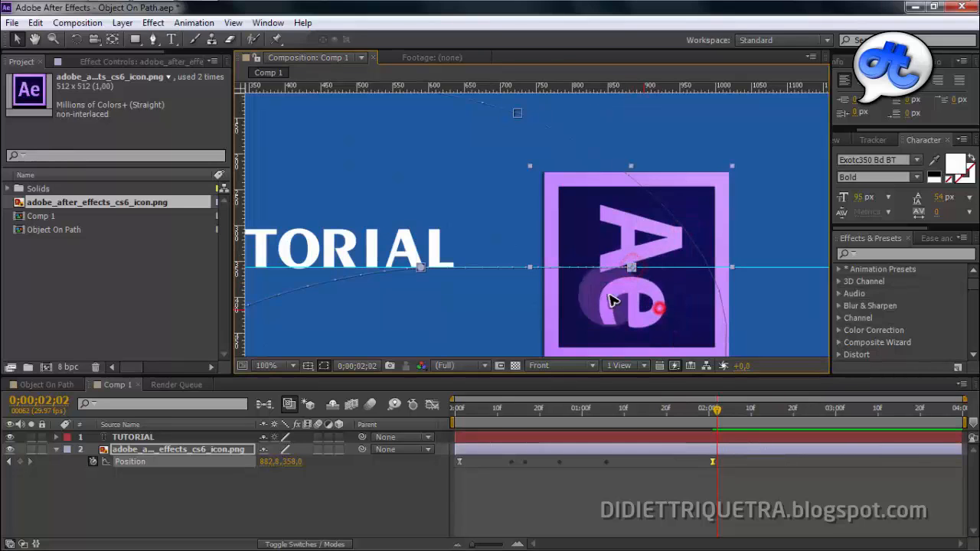
{"action": "left_click", "coordinate": [610, 159]}
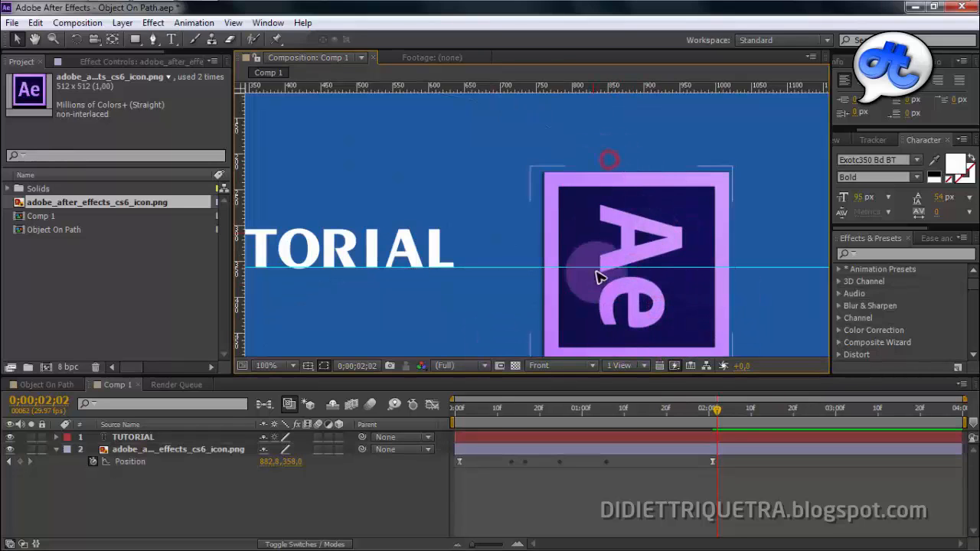
{"action": "left_click", "coordinate": [617, 214]}
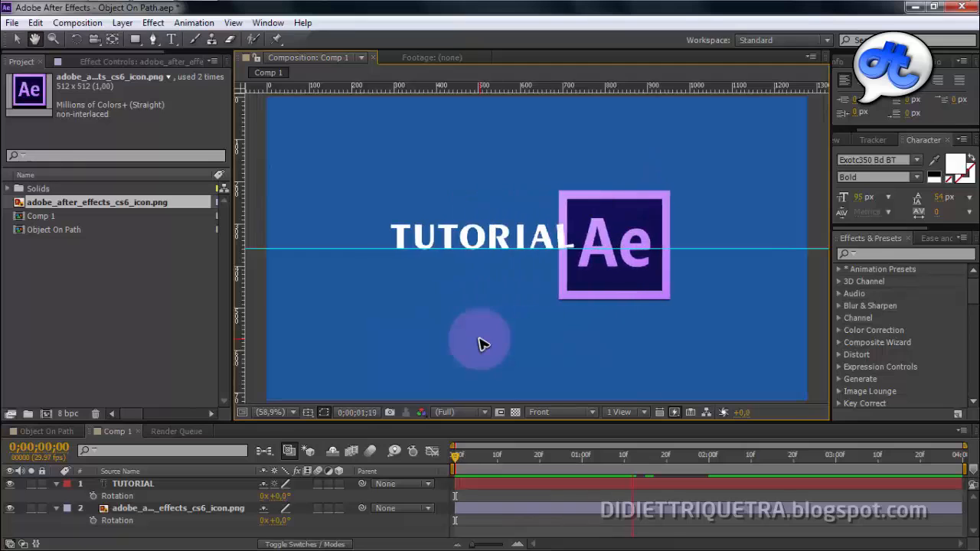
Preview the text and icon animation from the first frame and check the icon's orientation at 0;00;02;01
{"action": "left_click_drag", "start_coordinate": [462, 455], "coordinate": [643, 473]}
{"action": "left_click_drag", "start_coordinate": [691, 467], "coordinate": [425, 467]}
{"action": "key", "text": "space"}
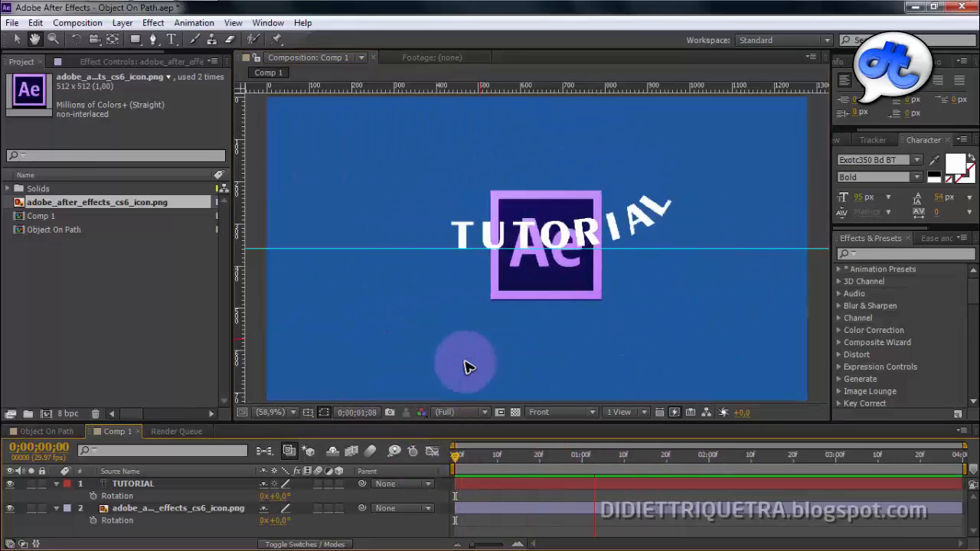
{"action": "left_click_drag", "start_coordinate": [490, 459], "coordinate": [548, 462]}
{"action": "scroll", "coordinate": [566, 381], "scroll_direction": "down", "scroll_amount": 3}
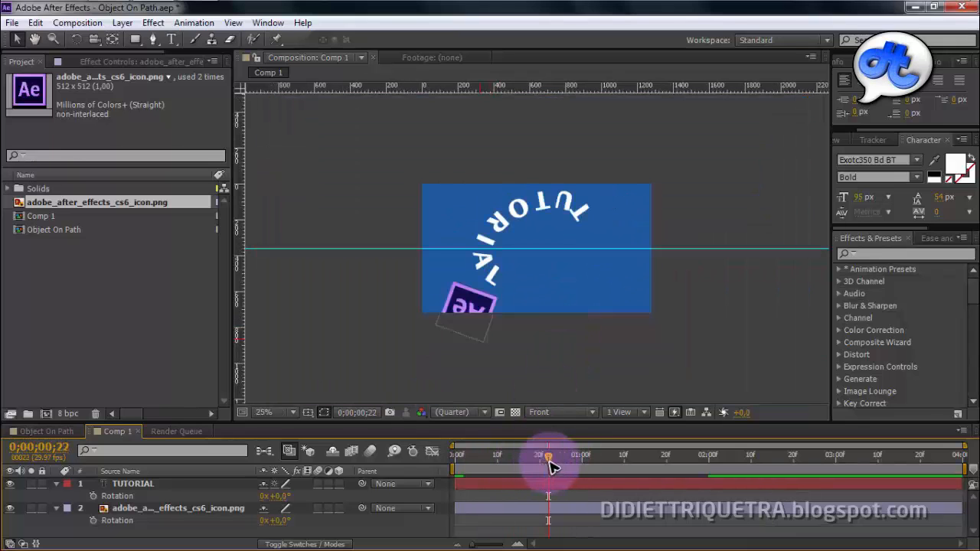
{"action": "key", "text": "space"}
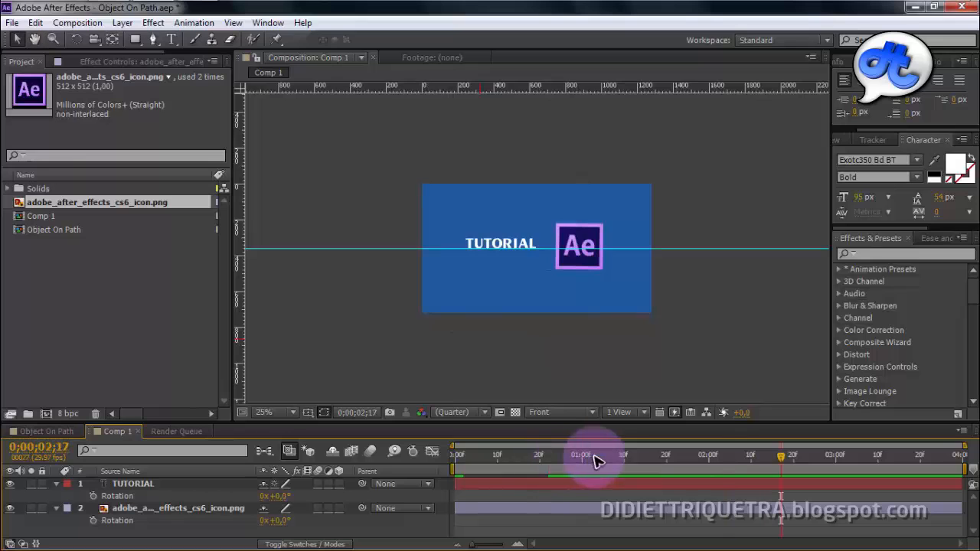
{"action": "left_click_drag", "start_coordinate": [597, 460], "coordinate": [713, 458]}
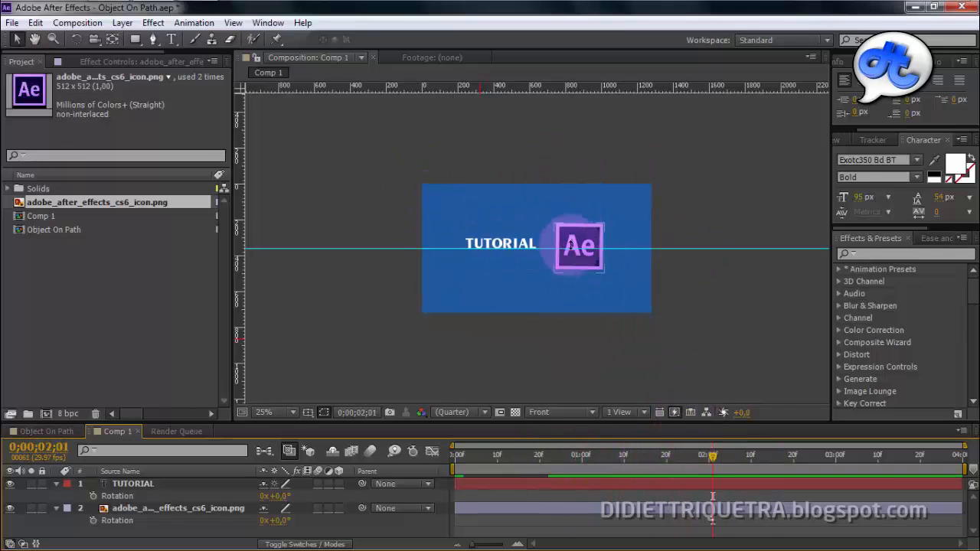
Fit the whole composition in the viewer and replay the animation from the first frame
{"action": "left_click", "coordinate": [280, 413]}
{"action": "left_click", "coordinate": [316, 153]}
{"action": "left_click", "coordinate": [636, 222]}
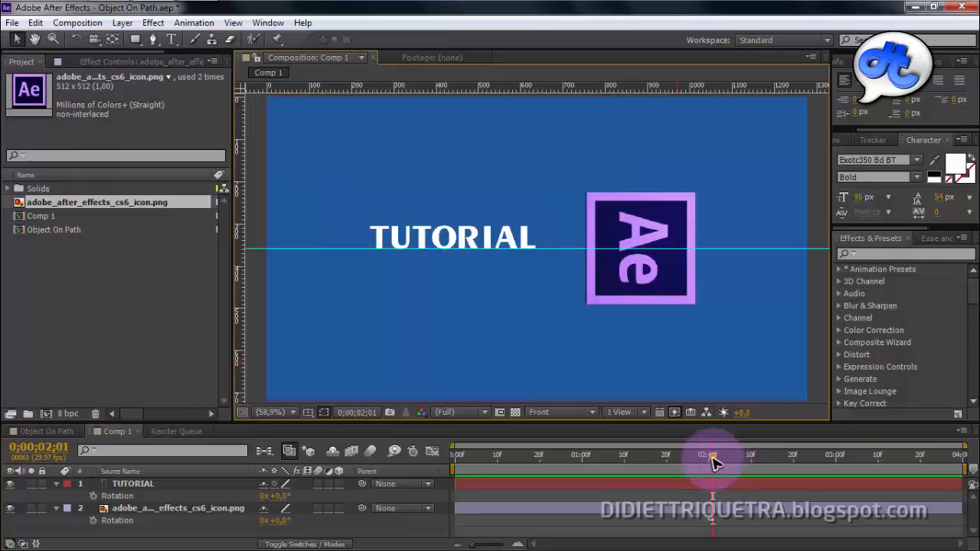
{"action": "left_click_drag", "start_coordinate": [713, 459], "coordinate": [455, 459]}
{"action": "key", "text": "space"}
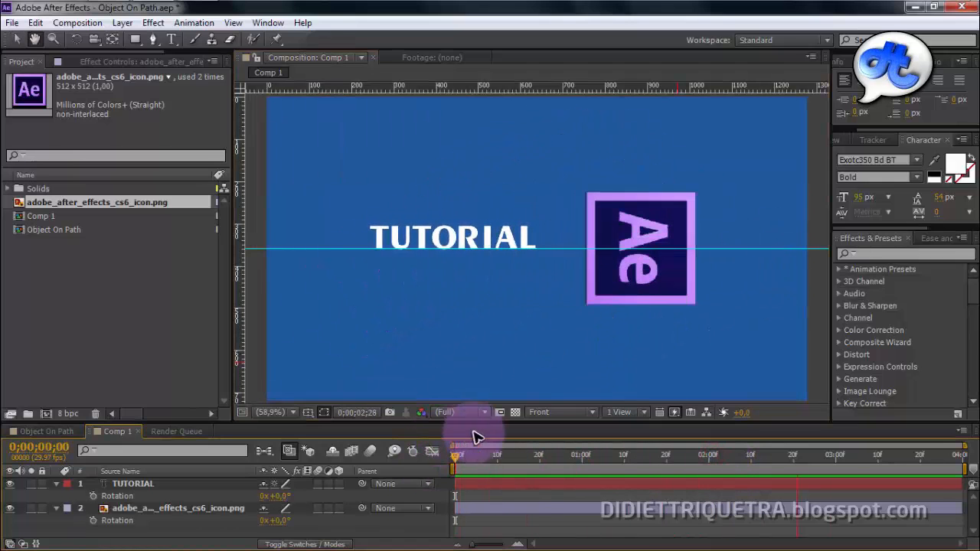
At 0;00;02;06, set the icon layer's Rotation to -1,0° to turn the icon upright at the end of its path
{"action": "left_click_drag", "start_coordinate": [587, 454], "coordinate": [735, 478]}
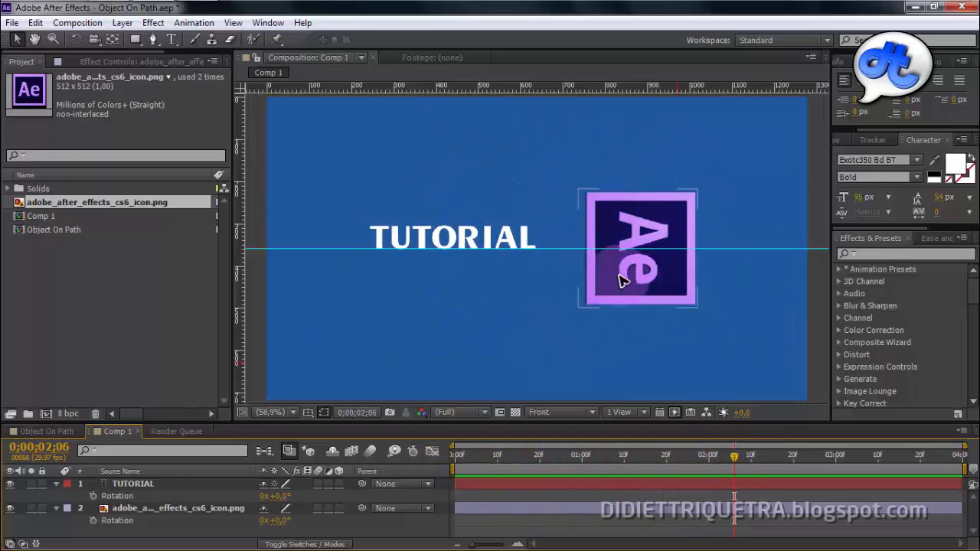
{"action": "left_click", "coordinate": [129, 511]}
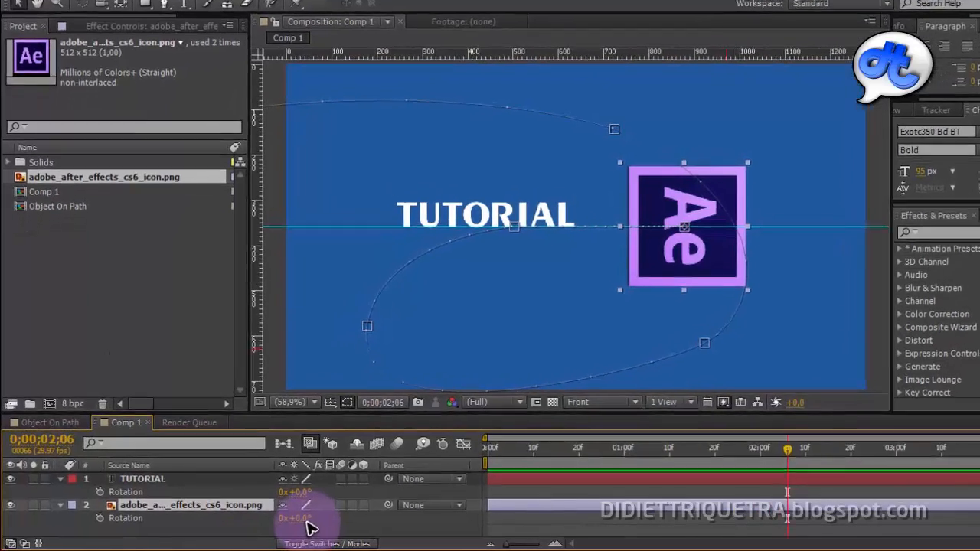
{"action": "left_click", "coordinate": [278, 522]}
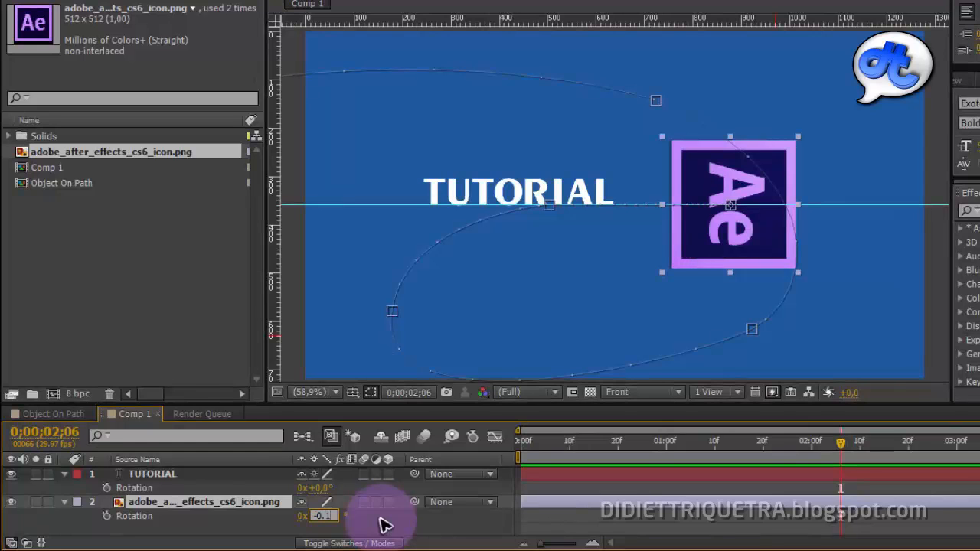
{"action": "key", "text": "Return"}
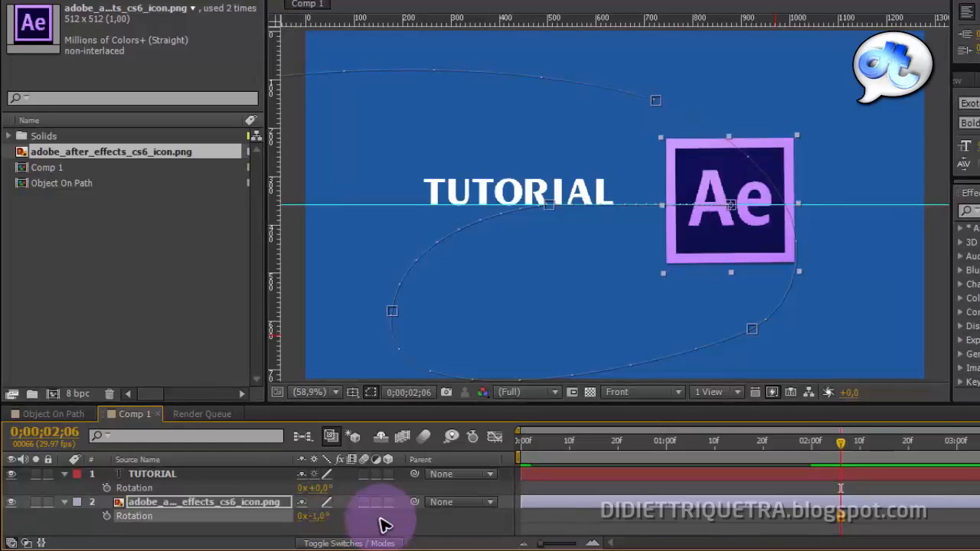